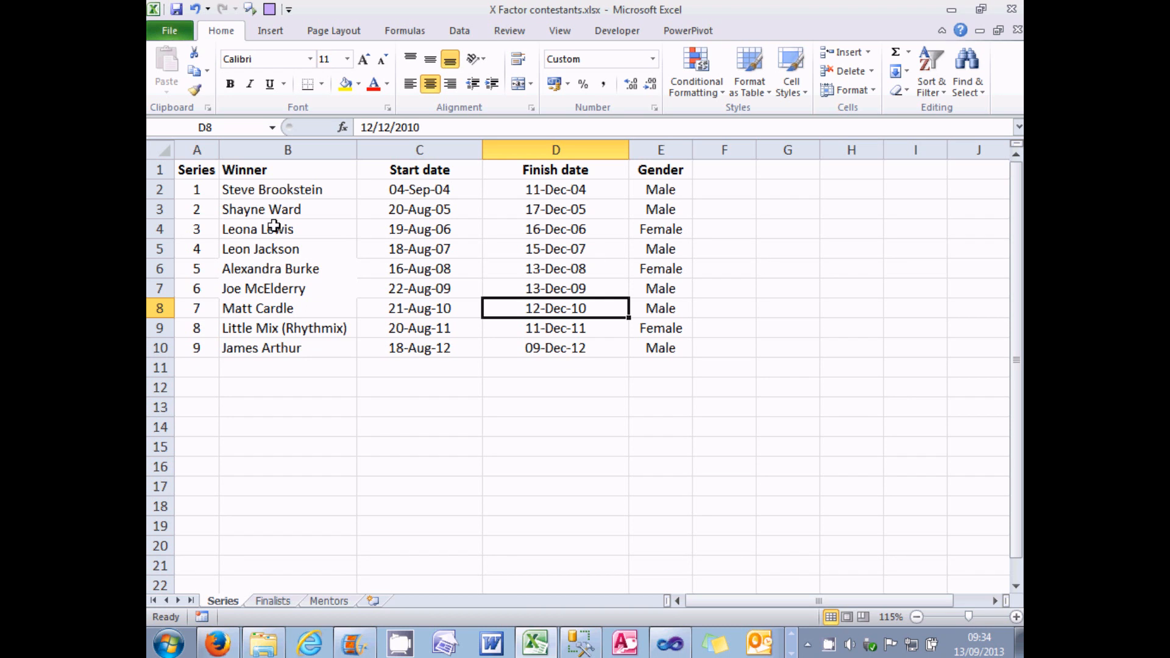
Step: Examine the series numbers and the Winner, Start date, Finish date and Gender columns on the Series worksheet
left_click_drag(197, 189, 188, 345)
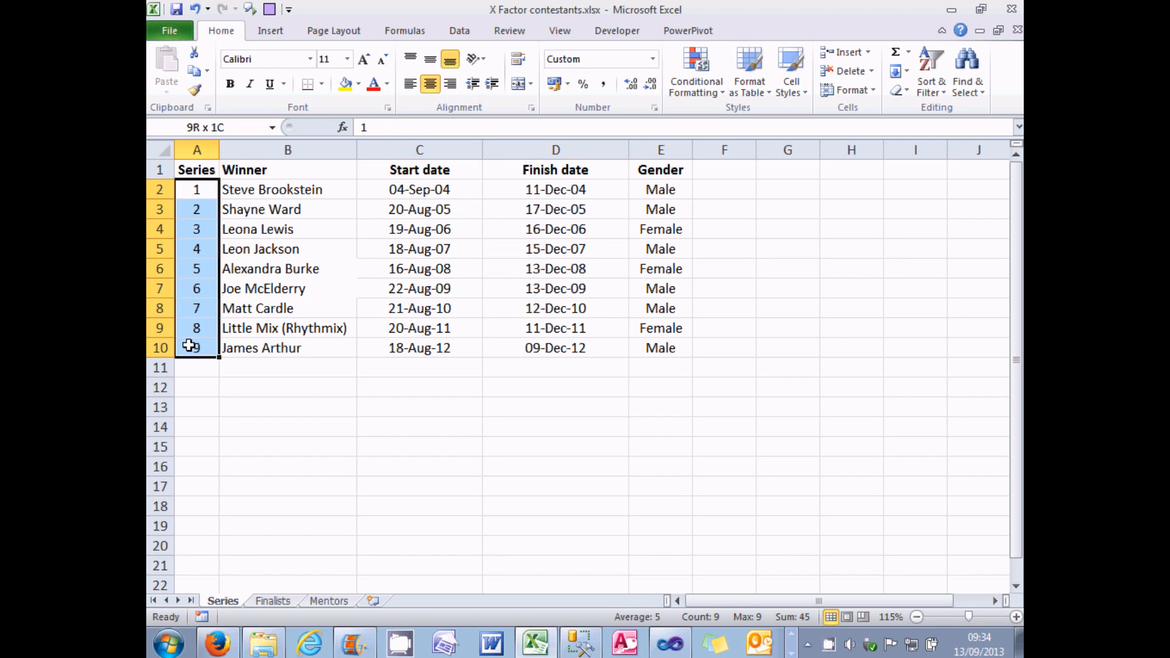
left_click(255, 176)
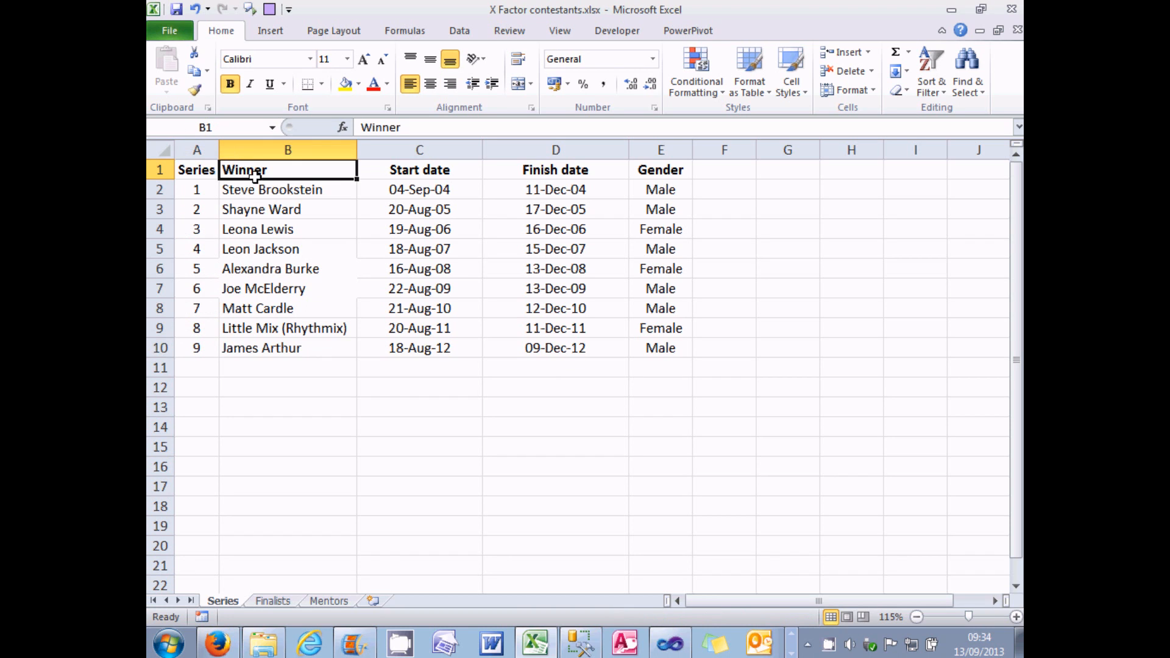
left_click(434, 169)
left_click(556, 171)
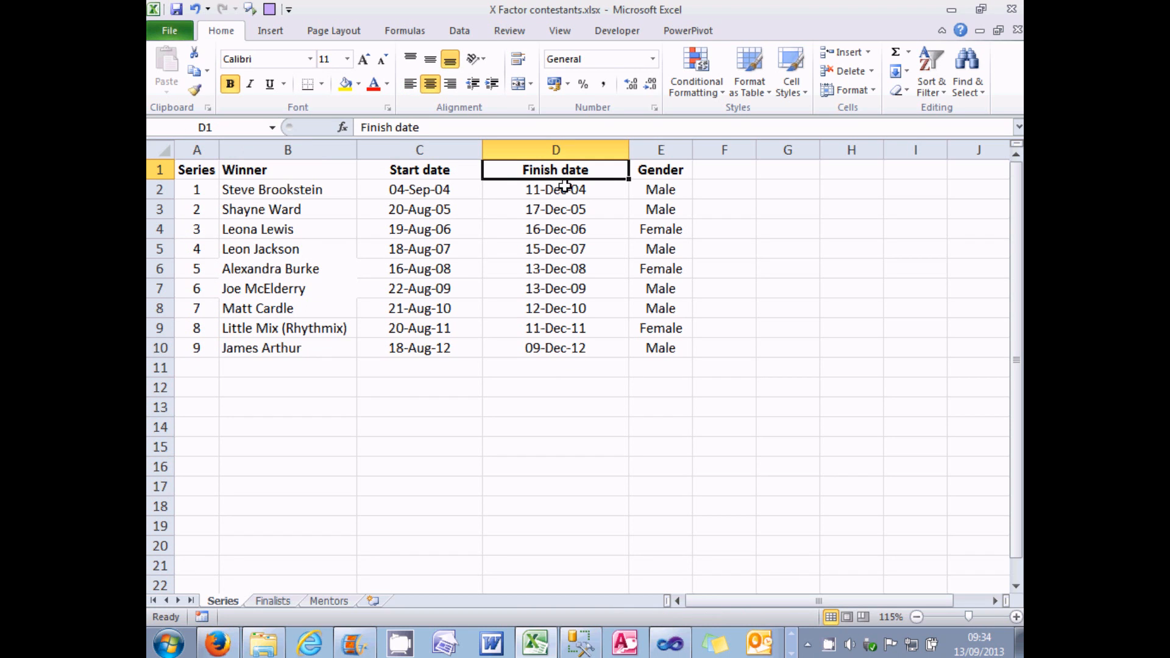
left_click(660, 175)
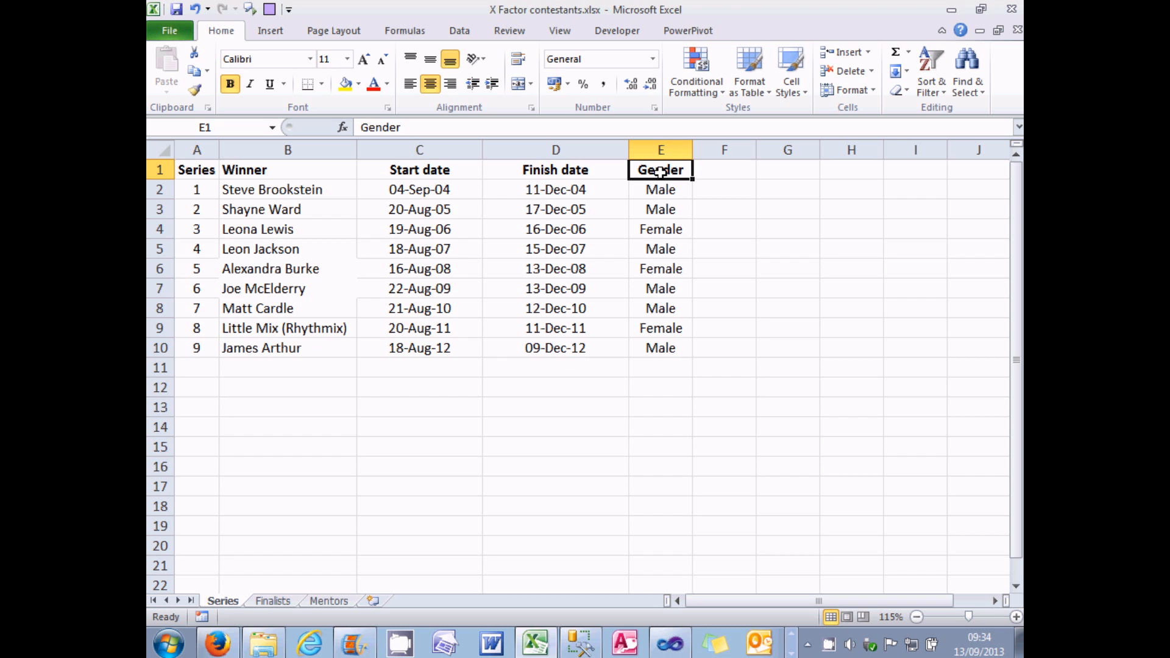
Step: Switch to SQL Server Management Studio, open the design of dbo.tblSeries and review the Winner and Gender data types
left_click(588, 644)
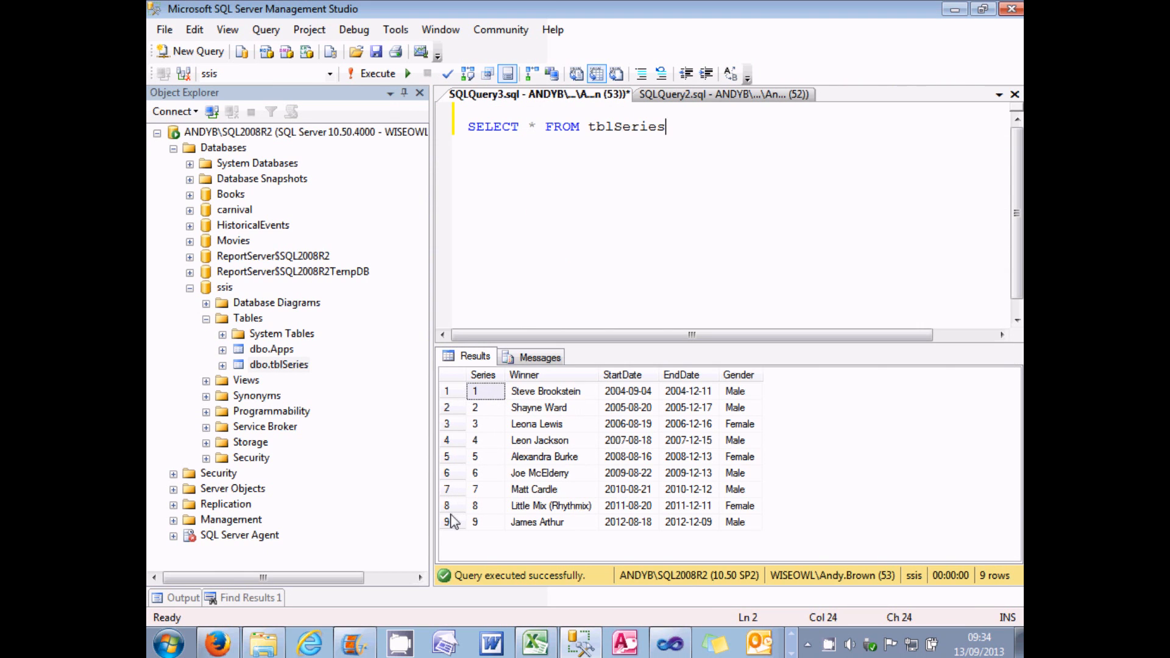
right_click(278, 364)
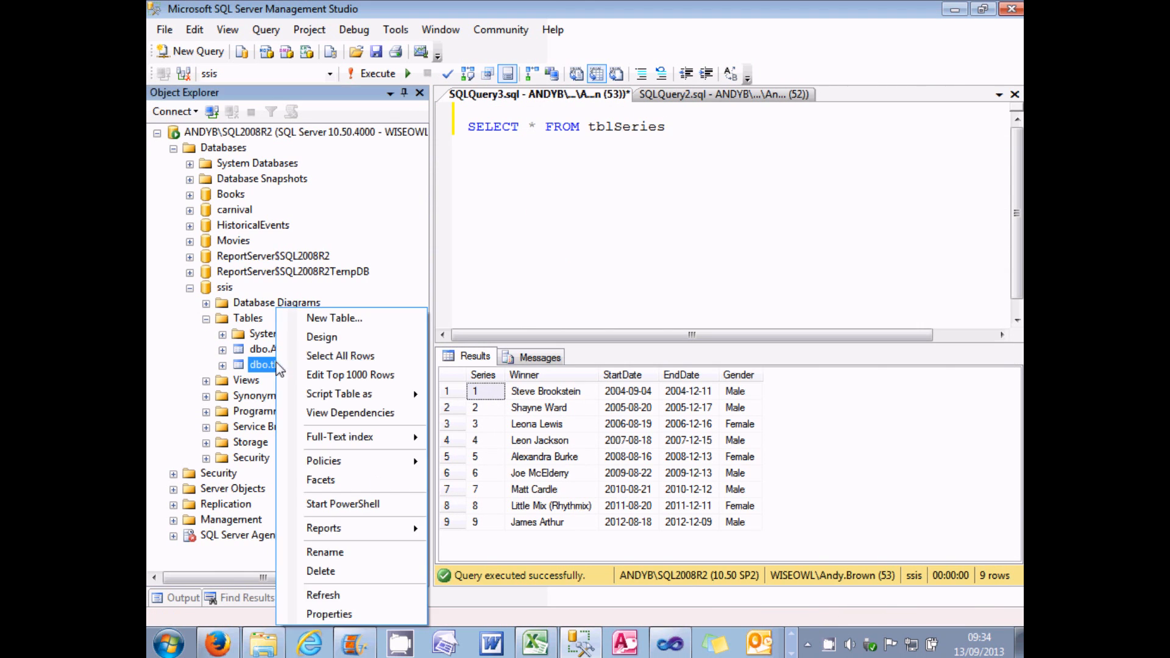
left_click(306, 339)
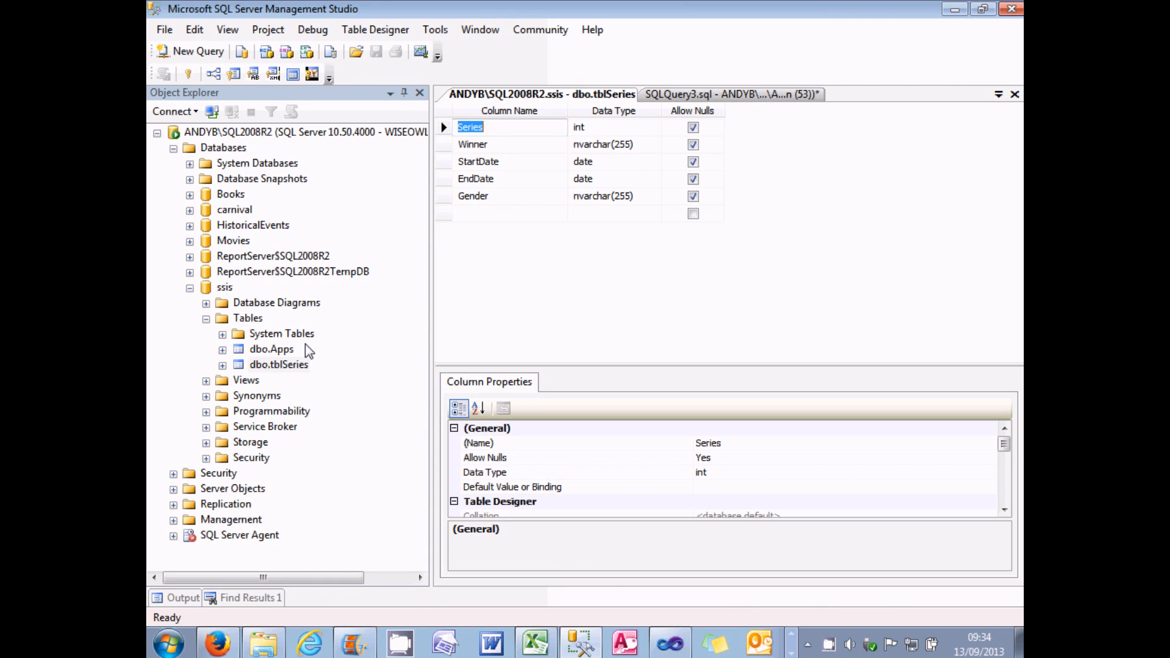
left_click(606, 146)
left_click(601, 197)
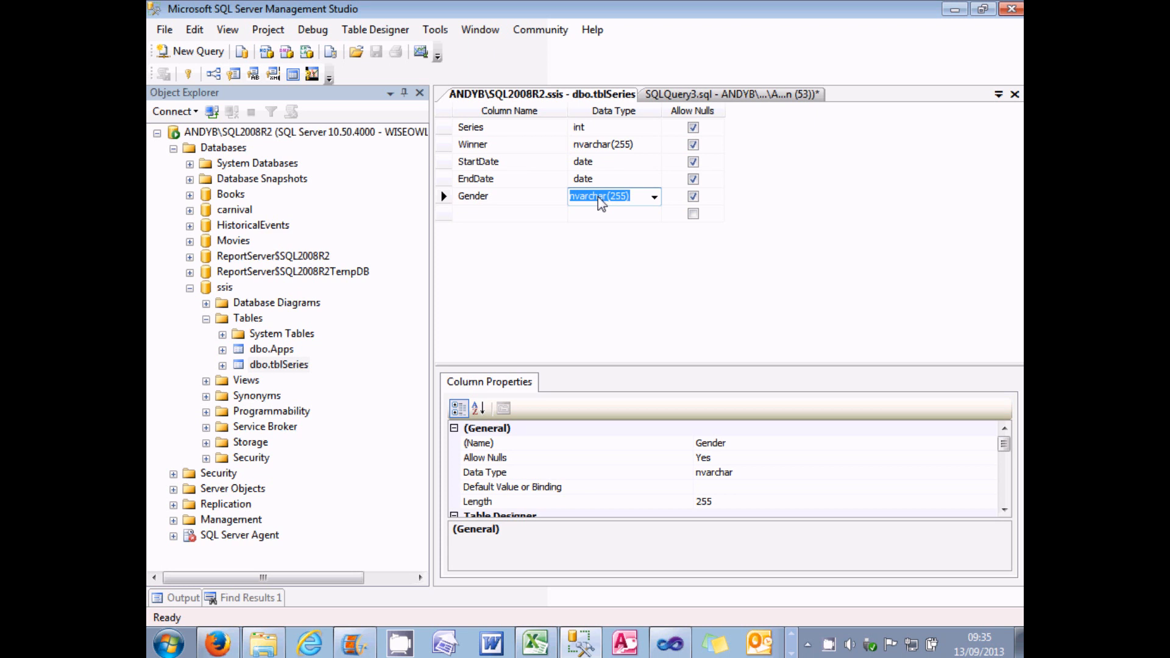
Step: Switch to Visual Studio and inspect the SQL statement of the control flow task that deletes old rows from tblSeries
left_click(671, 645)
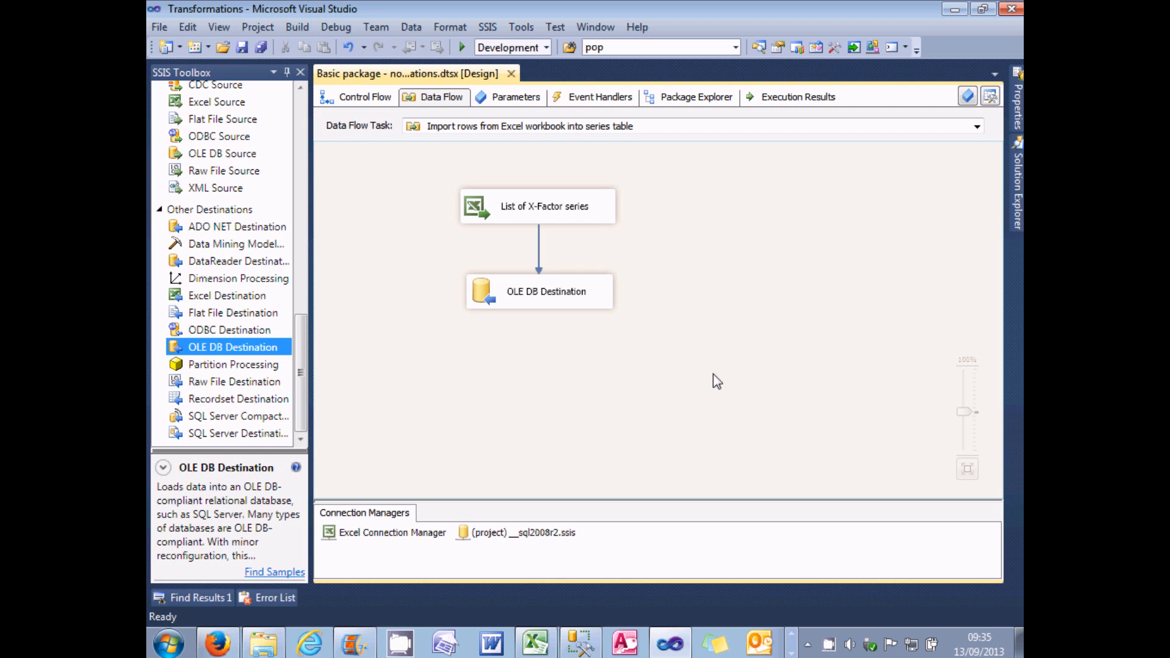
left_click(375, 103)
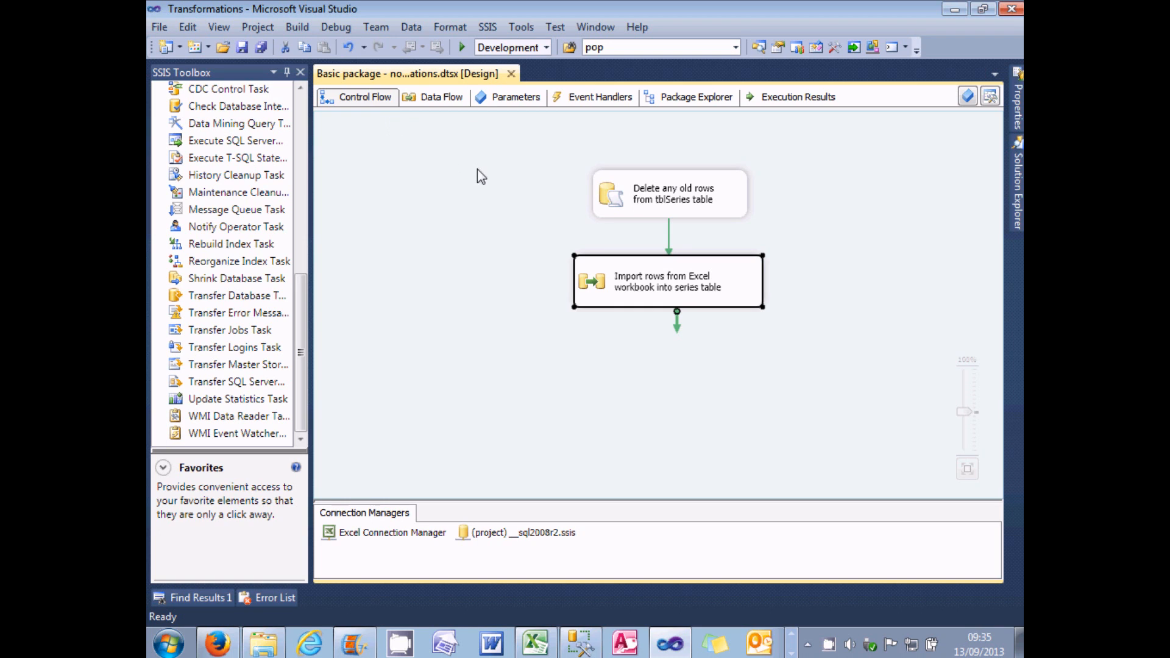
double_click(613, 198)
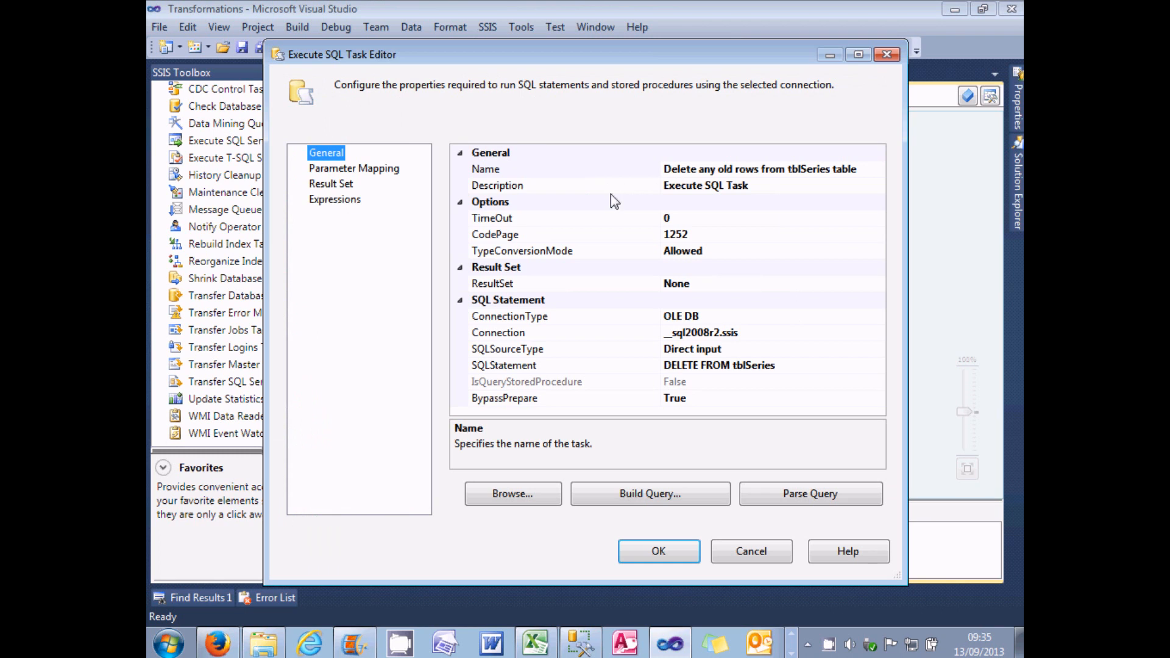
left_click(807, 365)
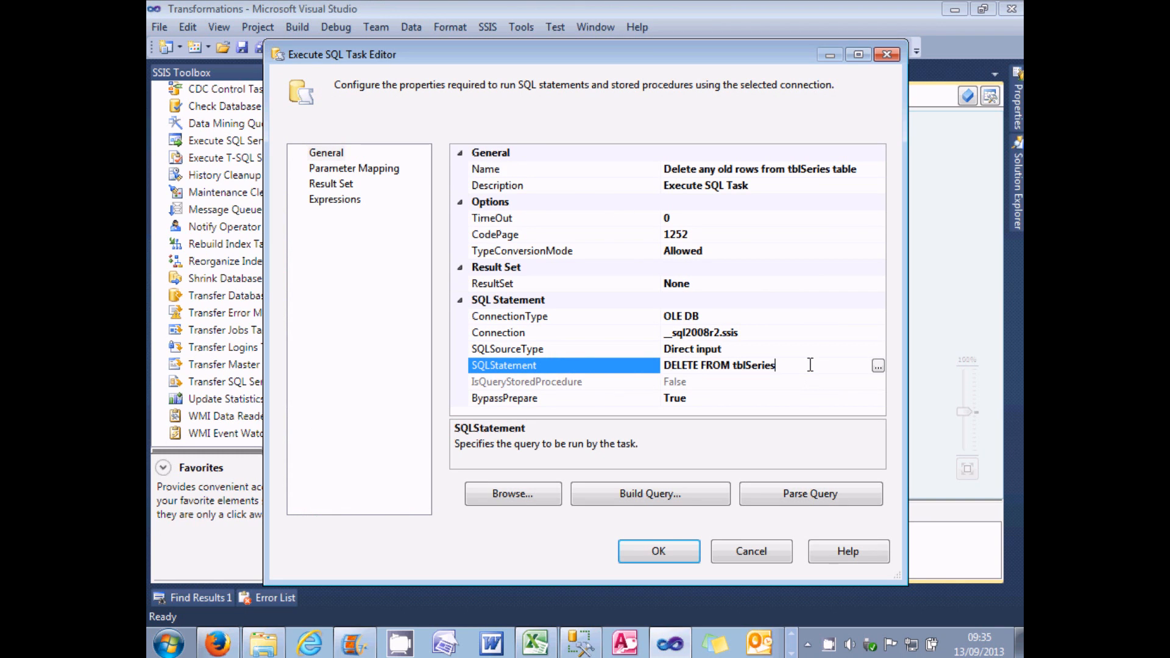
left_click(777, 552)
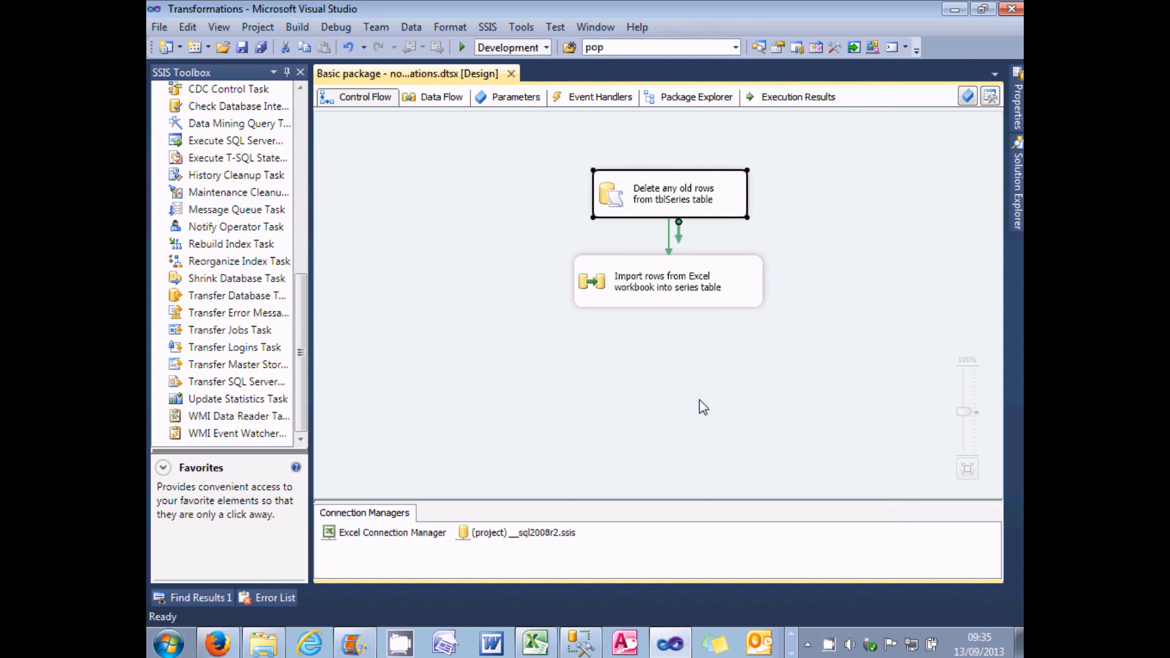
Step: Open the data flow task that imports the Excel rows, run the package and return to design mode
double_click(594, 286)
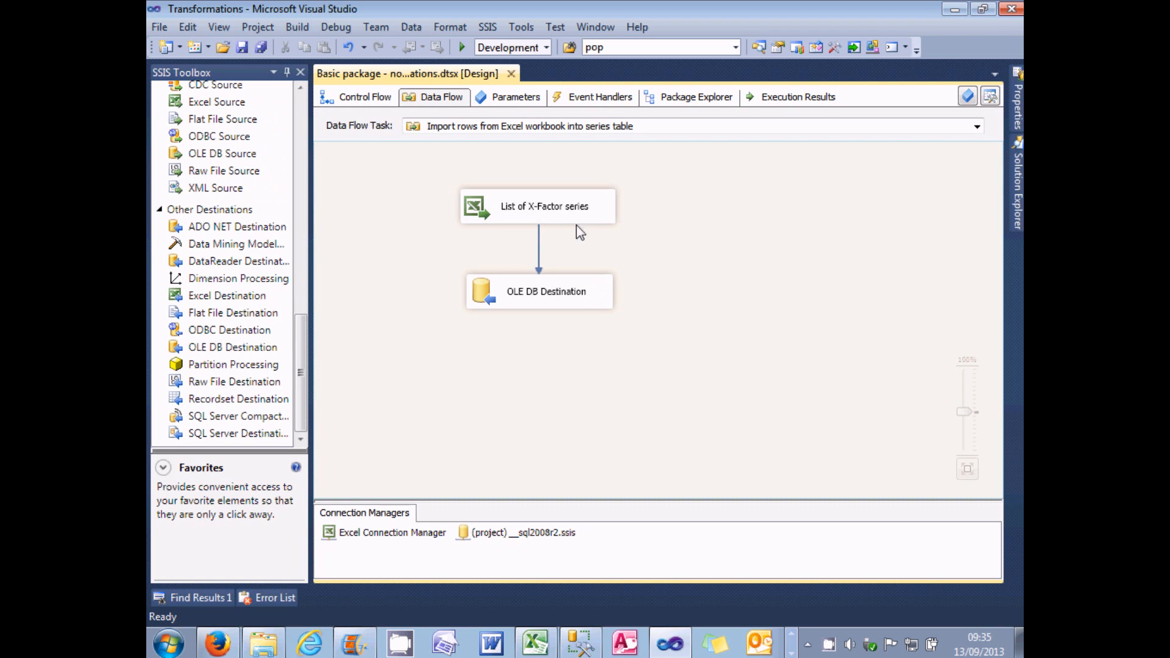
left_click(479, 217)
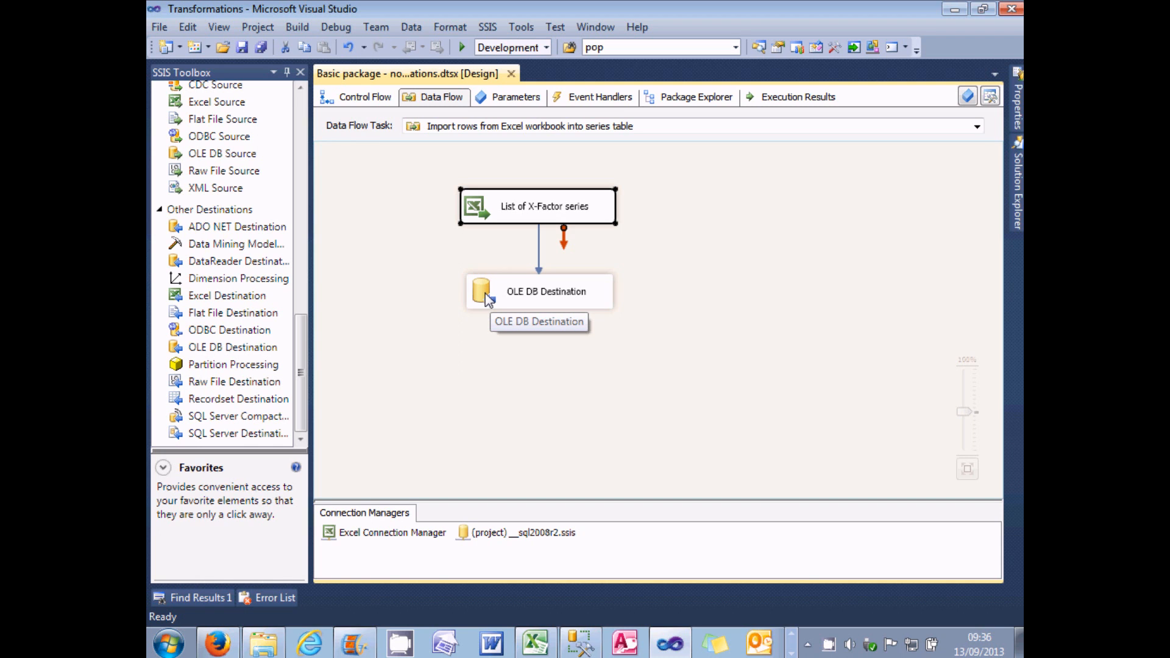
left_click(463, 49)
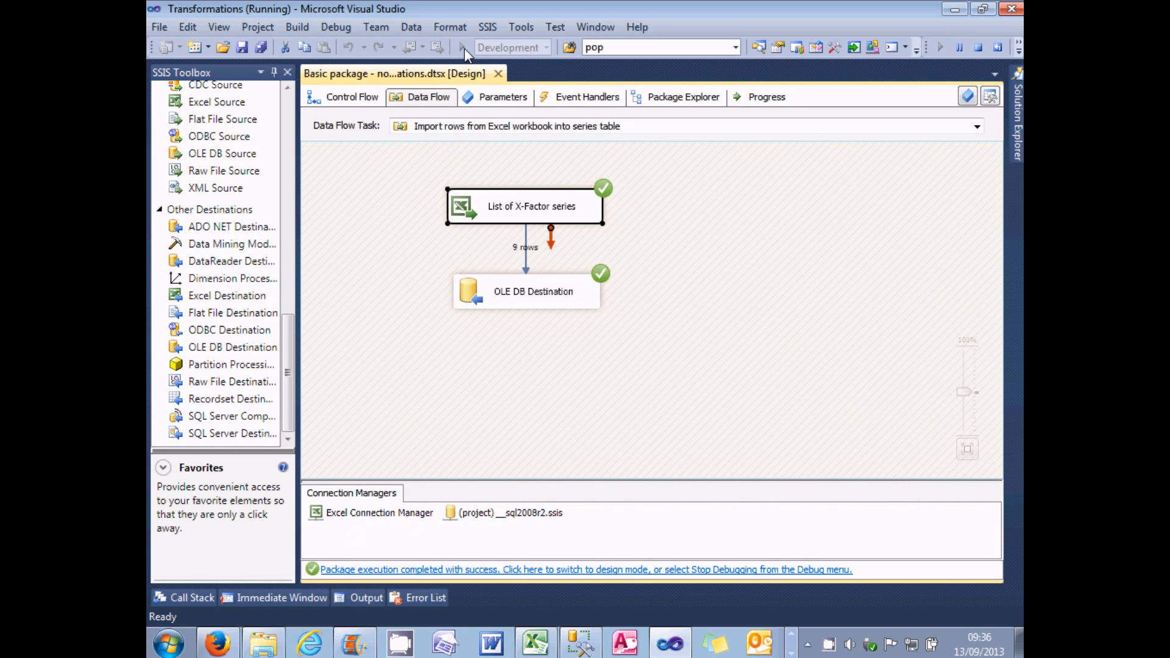
left_click(586, 572)
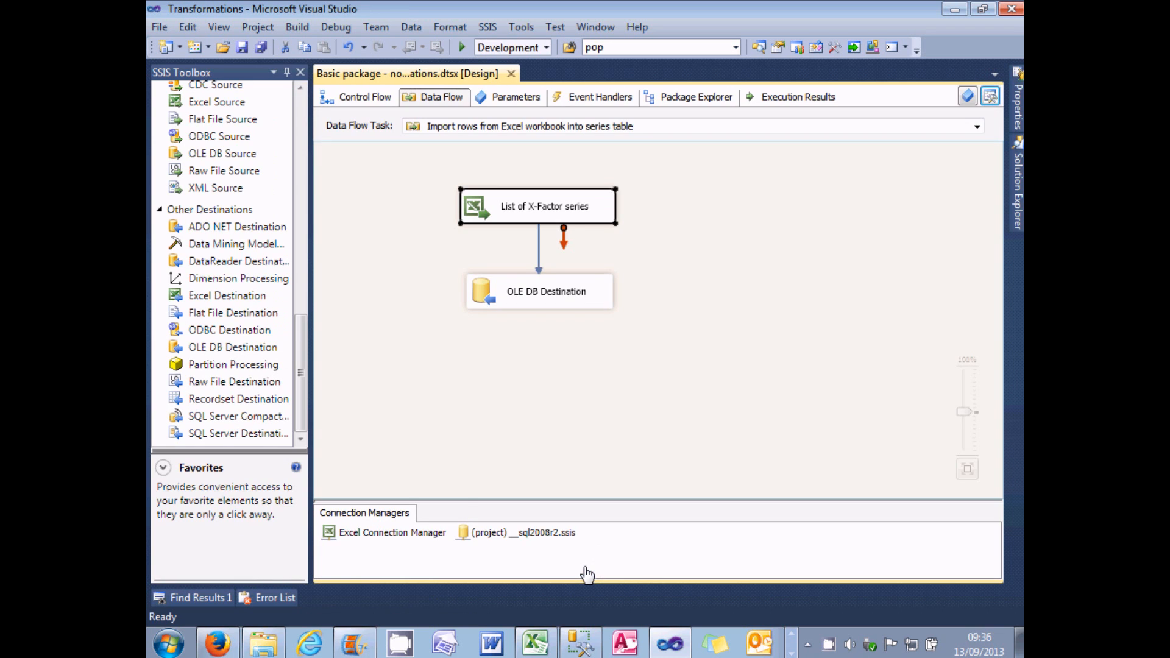
Step: Switch to SQL Server Management Studio and rerun the SELECT query on tblSeries to check the imported rows
left_click(585, 631)
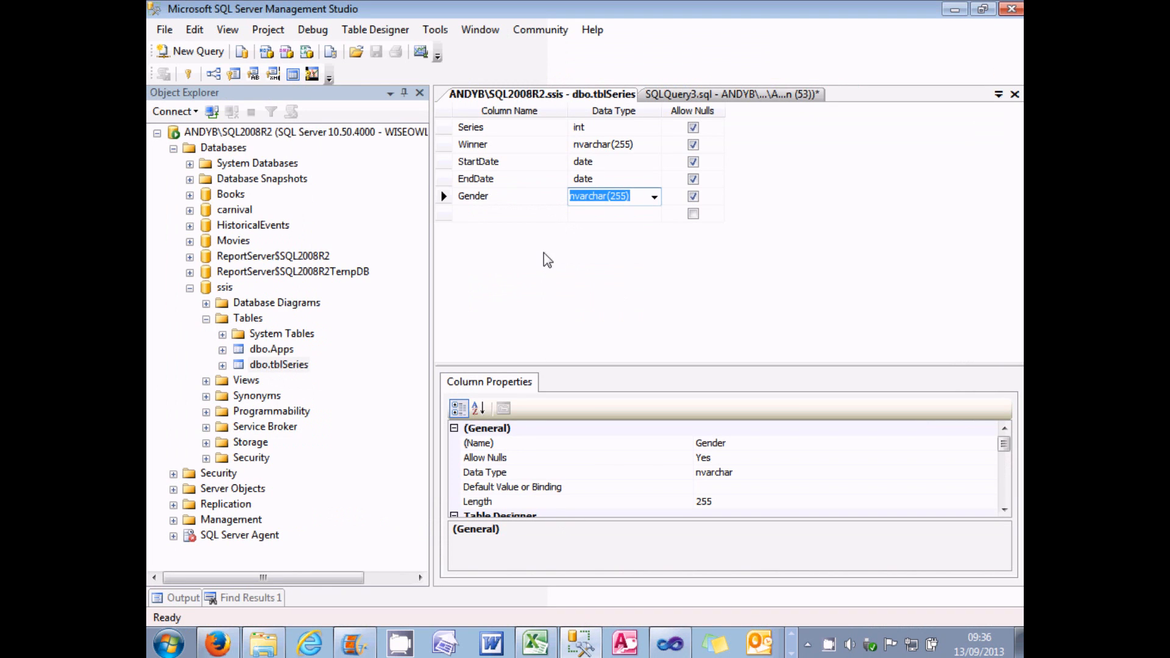
left_click(675, 97)
left_click(378, 73)
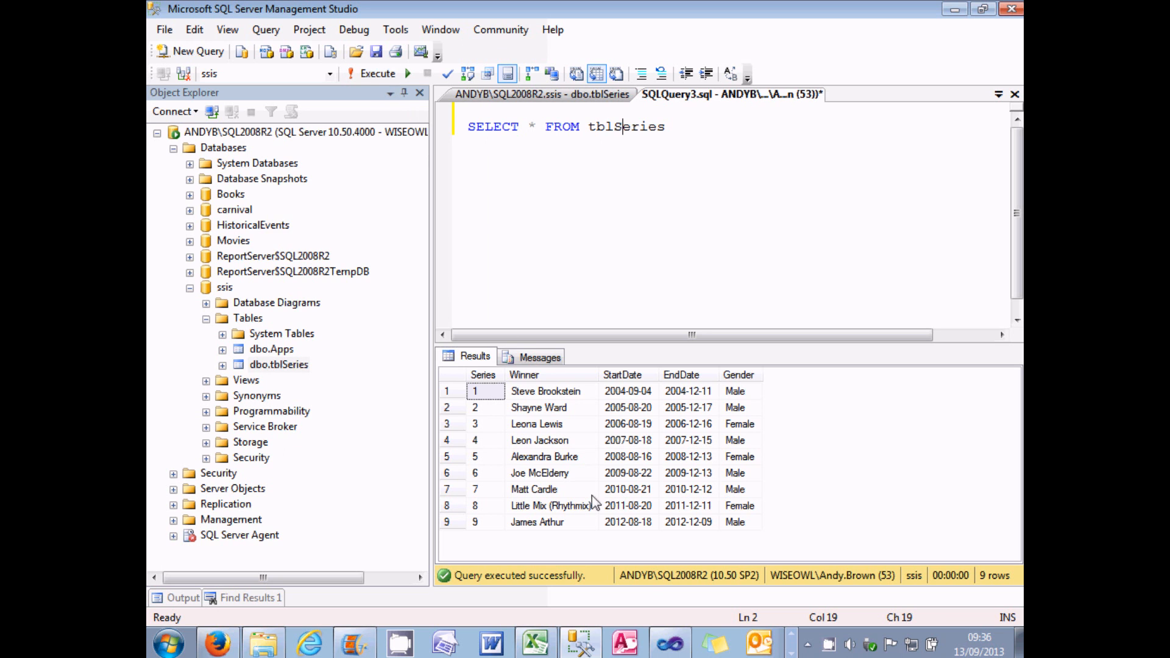
Step: Switch back to Visual Studio and locate the Sort transformation among the common data flow components
left_click(670, 643)
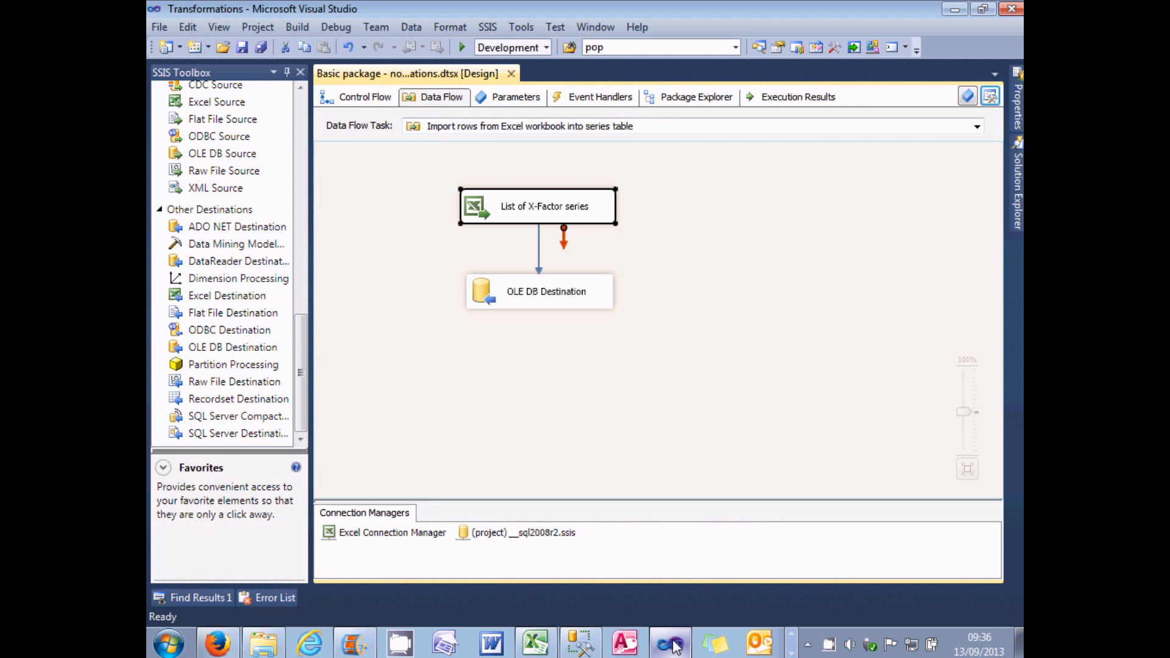
left_click(691, 355)
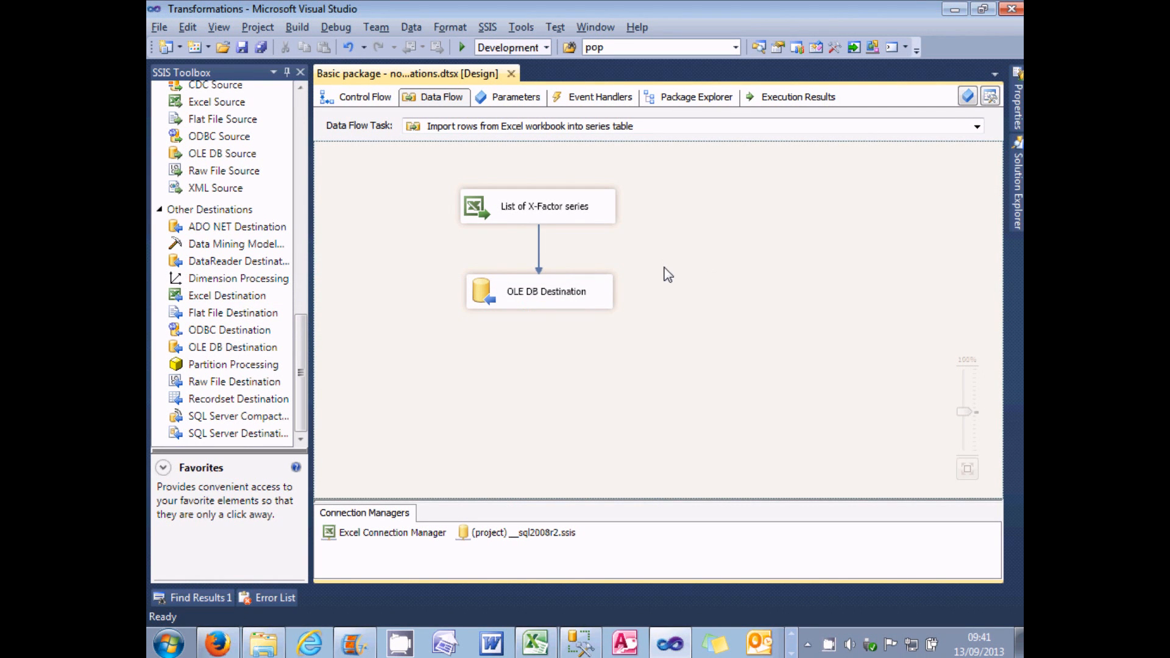
left_click(302, 131)
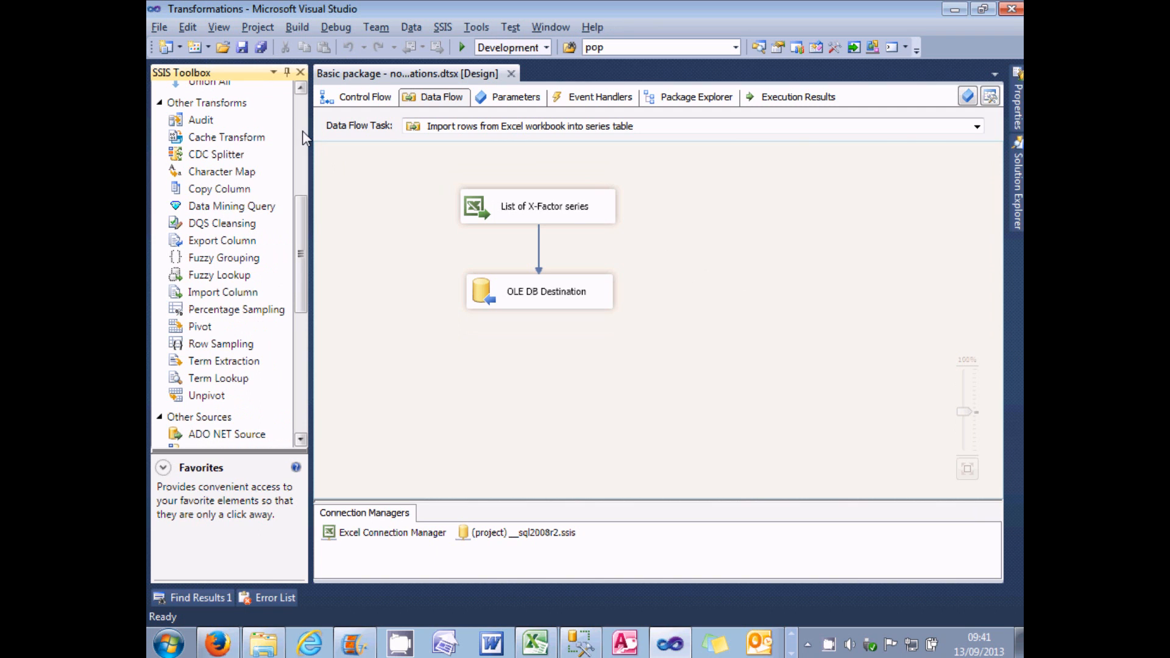
scroll(302, 200, "up", 5)
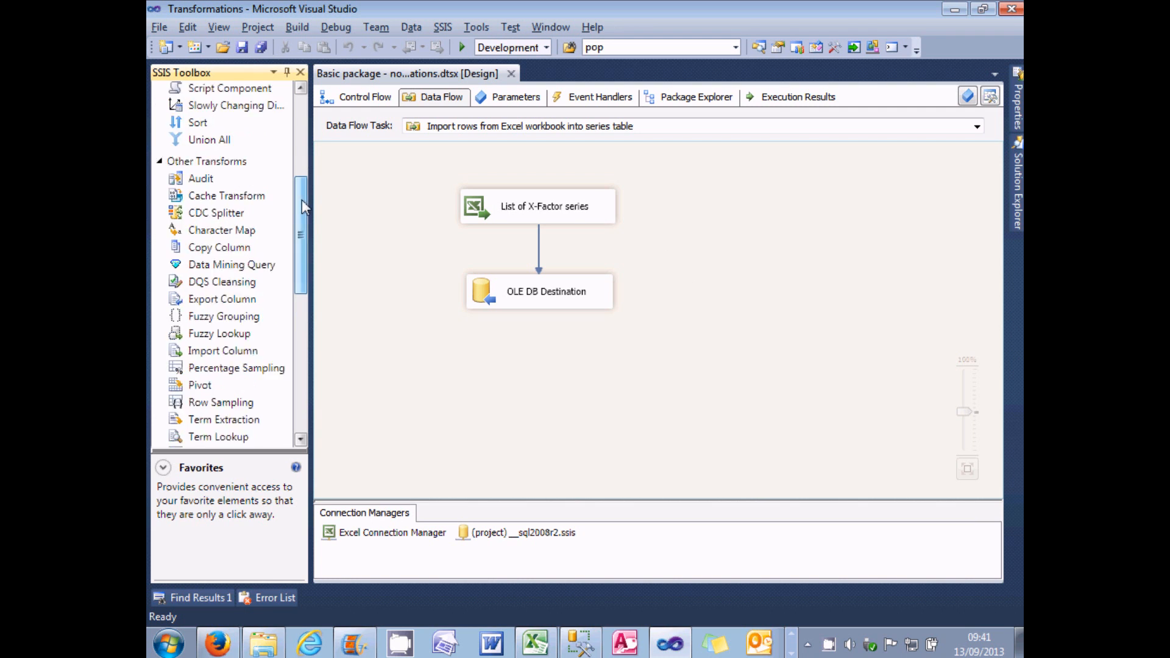
left_click(194, 328)
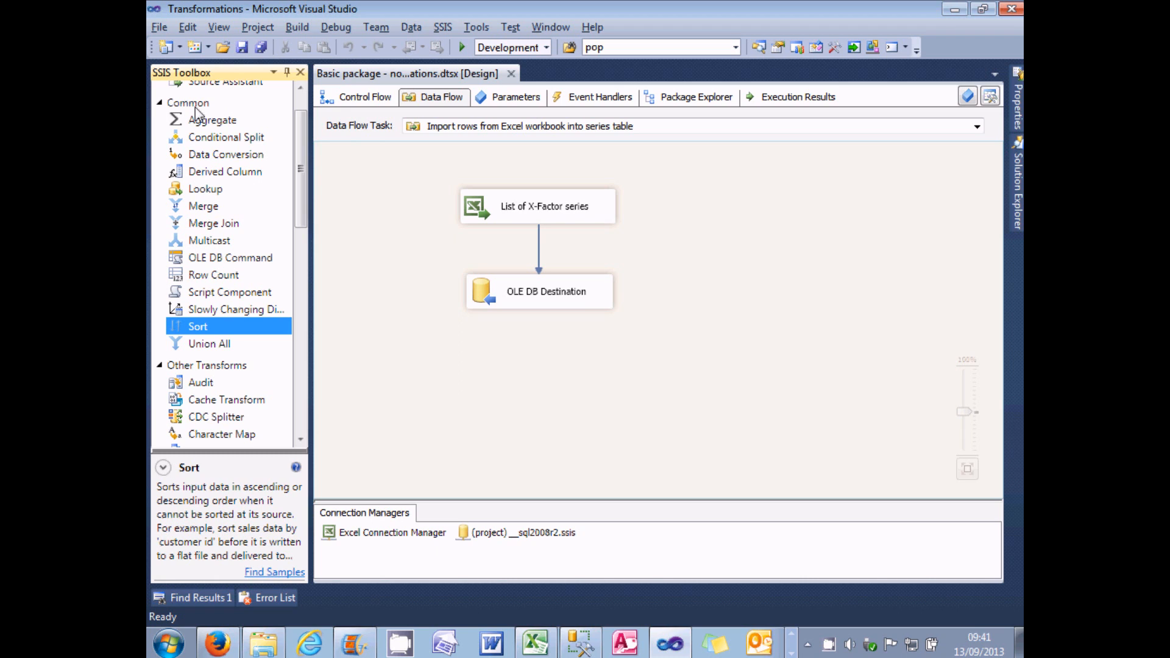
Step: Move the OLE DB Destination further below the Excel source and delete the data path between them
left_click(474, 201)
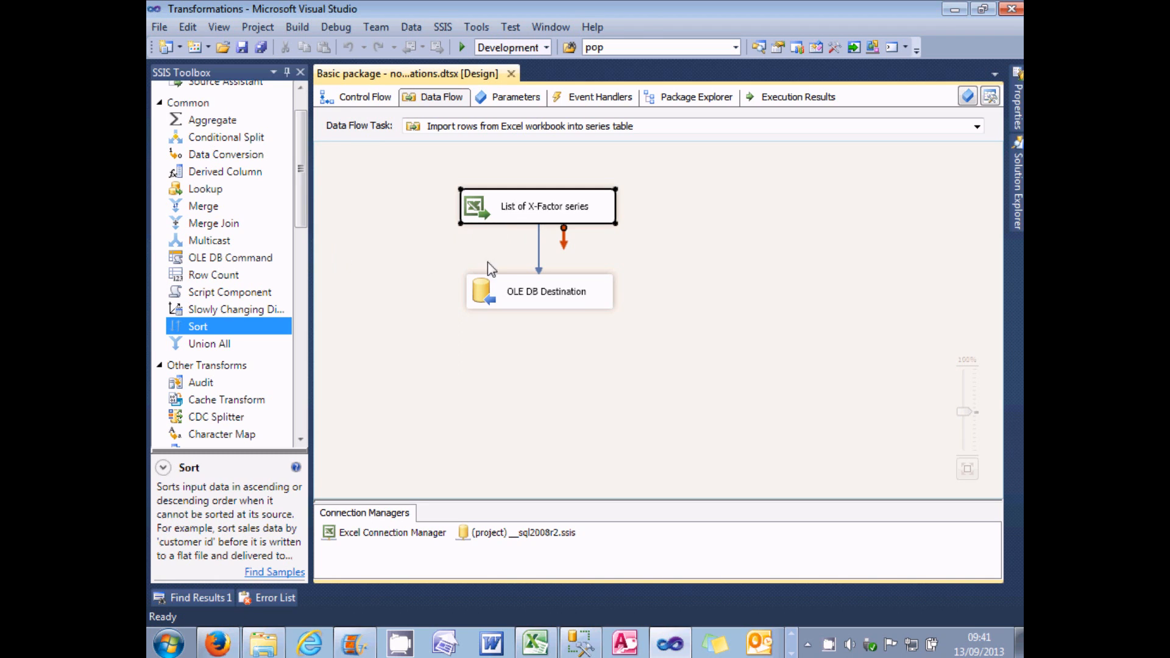
left_click(497, 292)
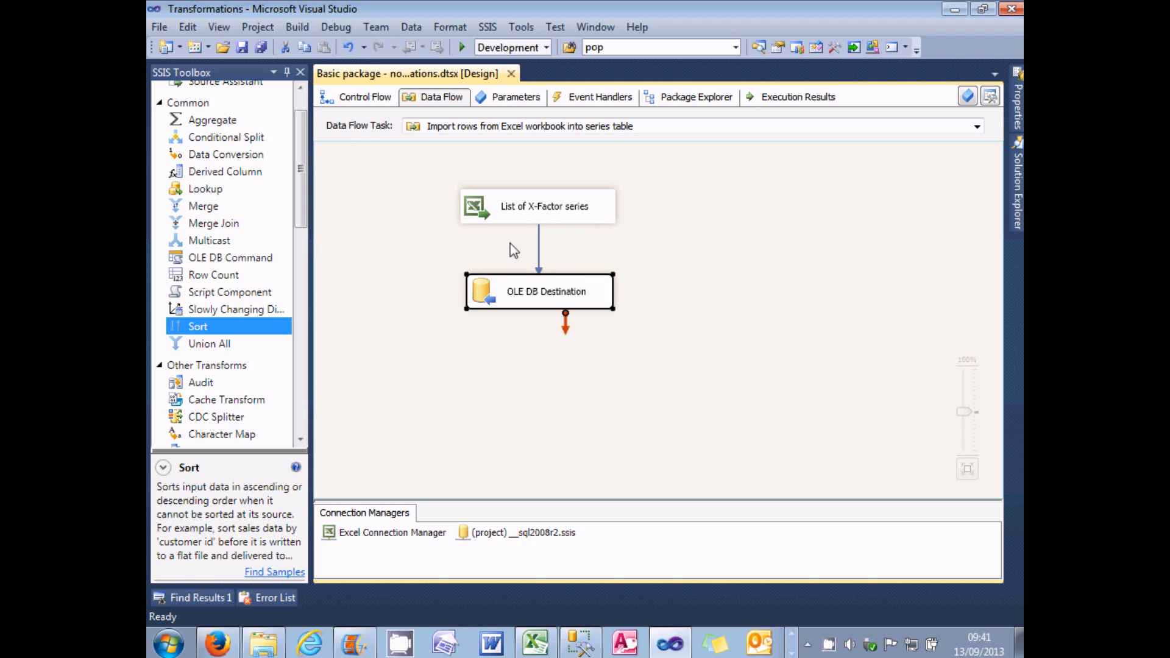
left_click_drag(499, 302, 495, 369)
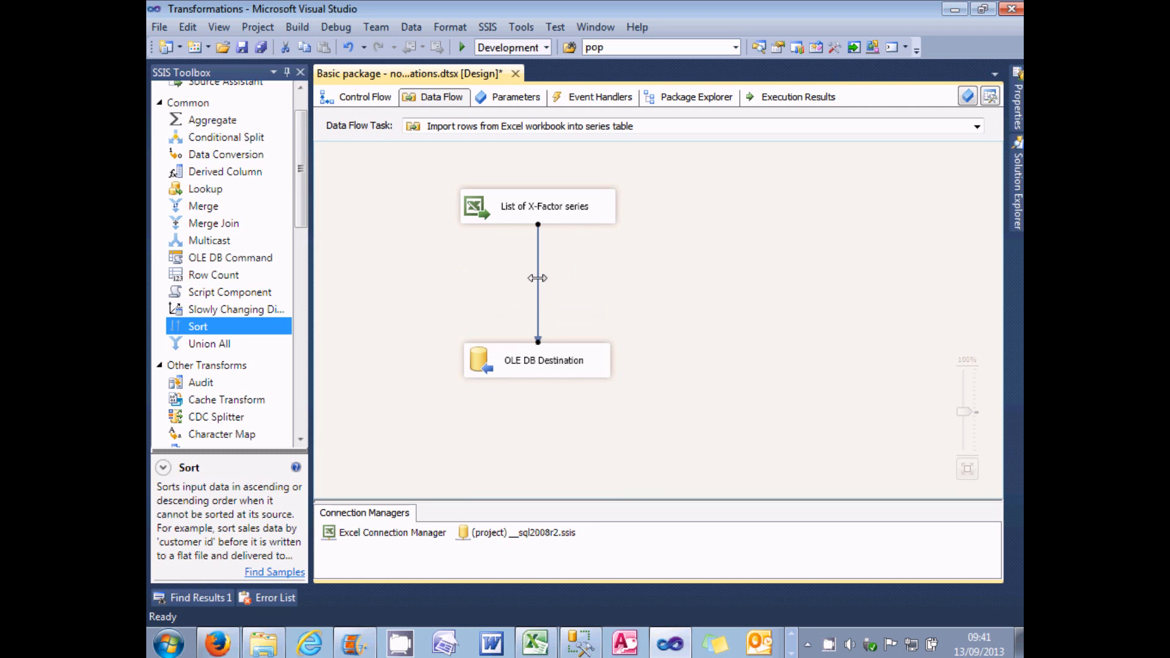
right_click(537, 278)
left_click(596, 450)
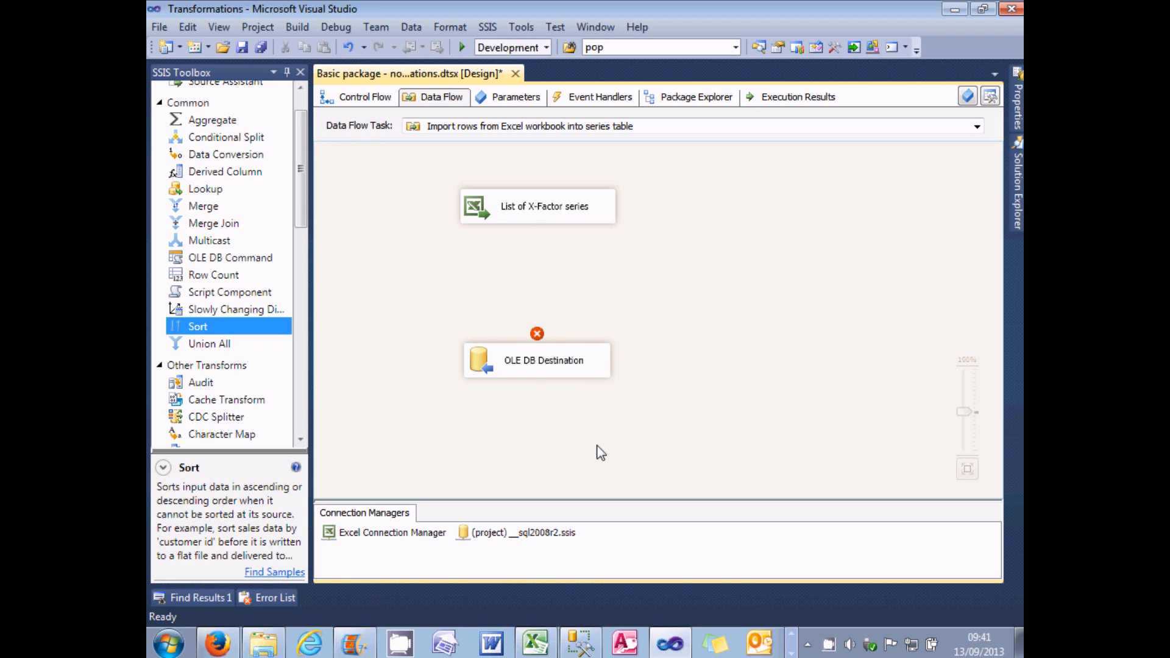
Step: Add a Sort transformation between the List of X-Factor series source and the OLE DB Destination, connecting it to both
left_click_drag(264, 332, 531, 285)
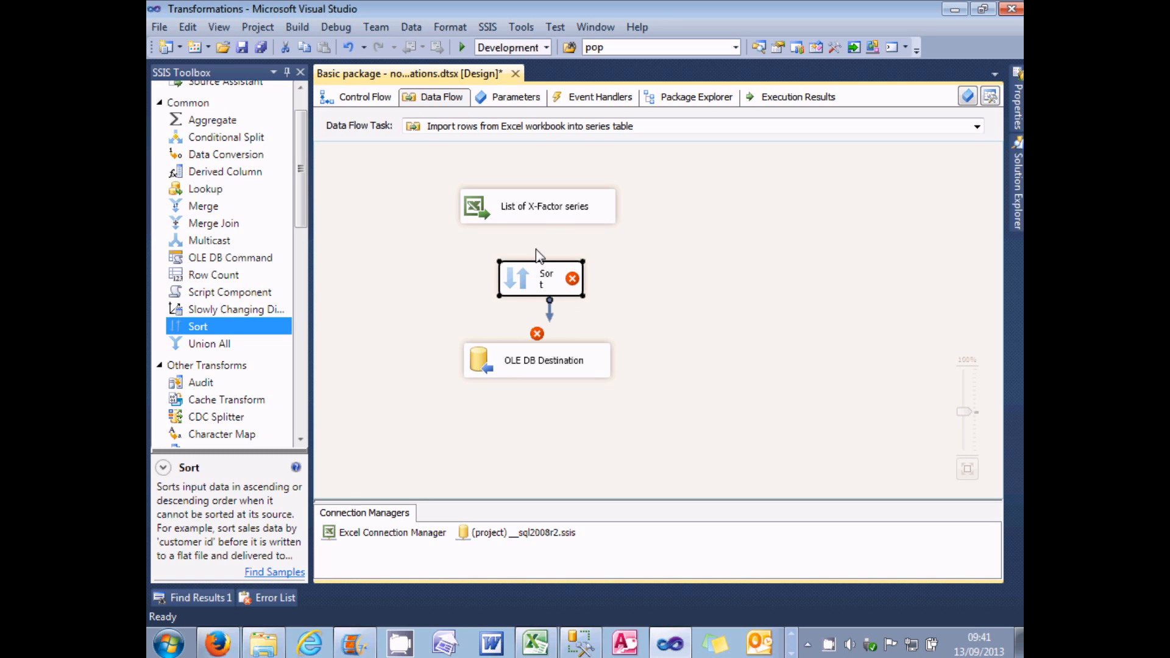
left_click(542, 219)
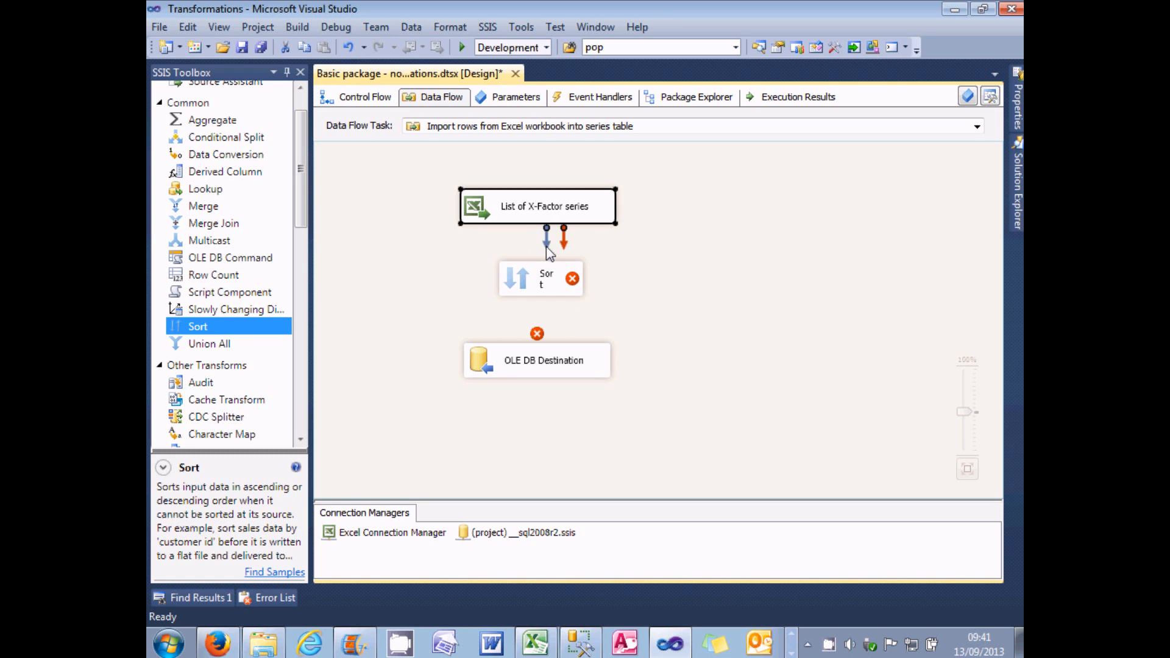
left_click_drag(548, 246, 537, 286)
left_click(537, 288)
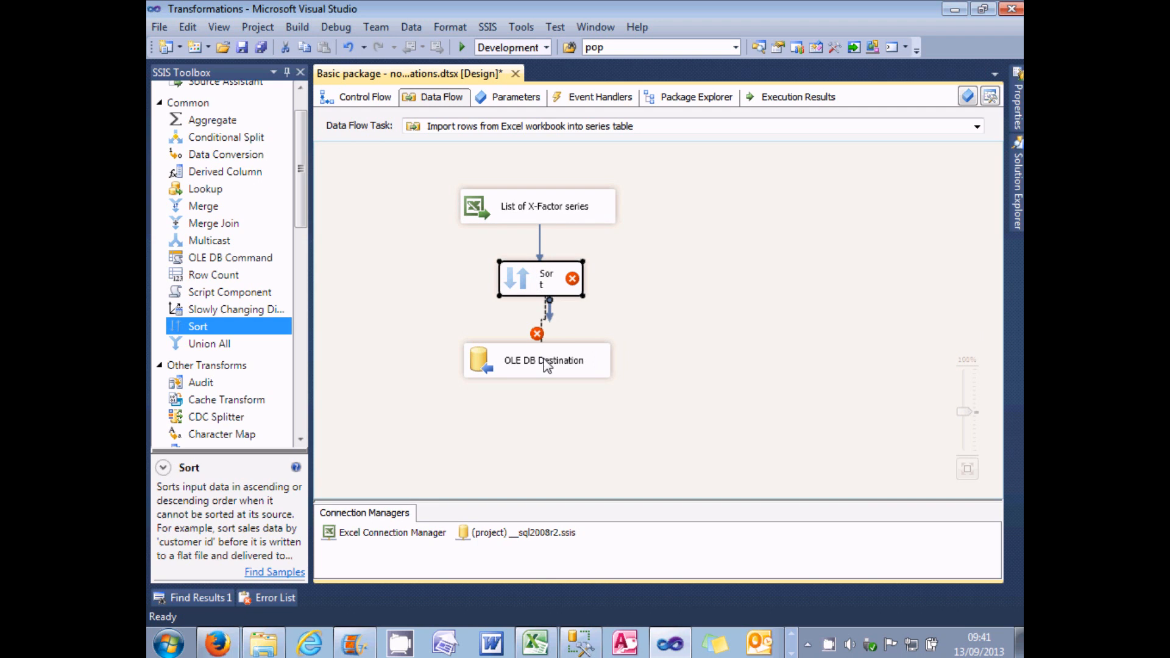
left_click_drag(547, 364, 547, 365)
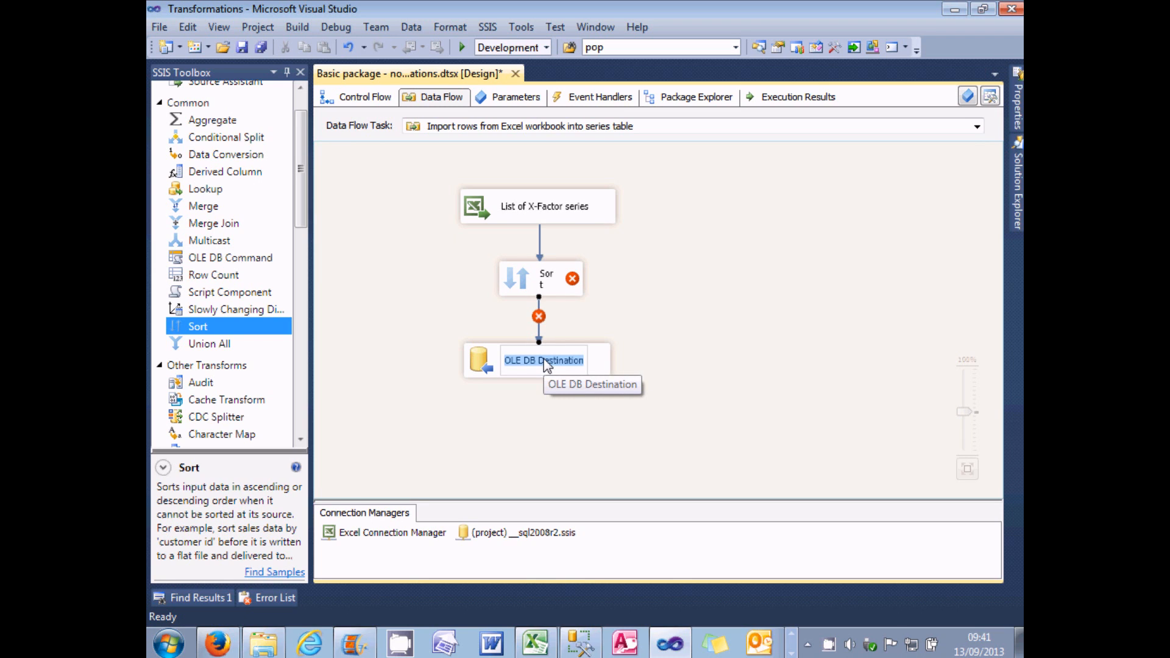
Step: Rename the Sort transformation as "Sort X Factor series" and line it up between the Excel source and the OLE DB Destination
left_click(549, 286)
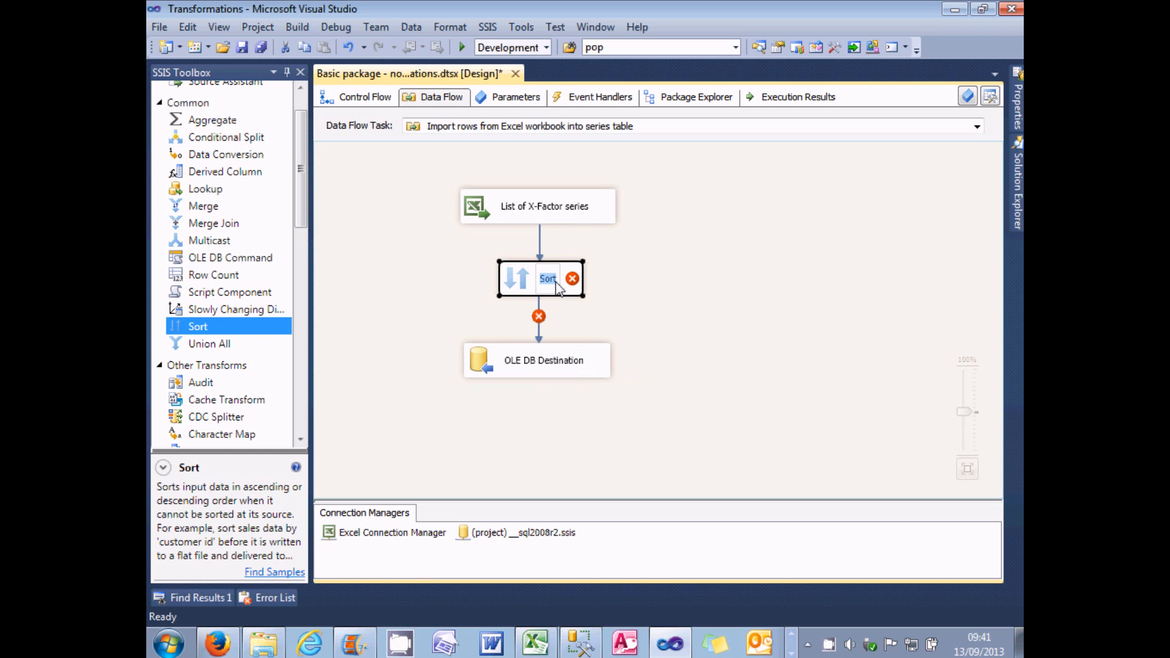
type("Sort ")
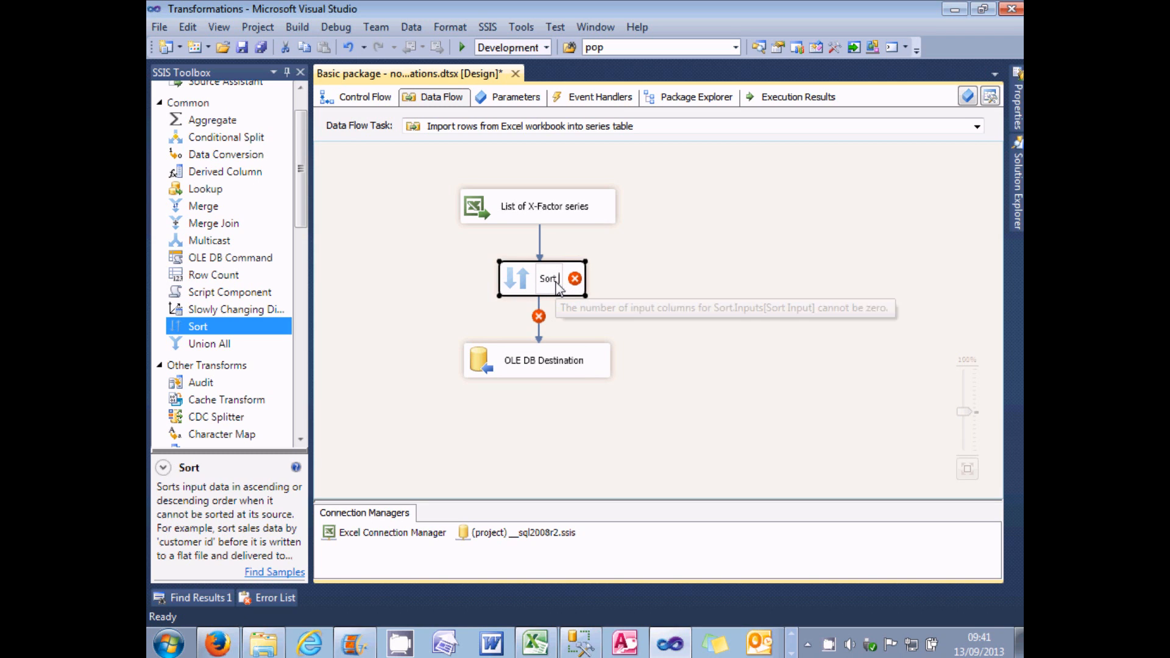
type("X")
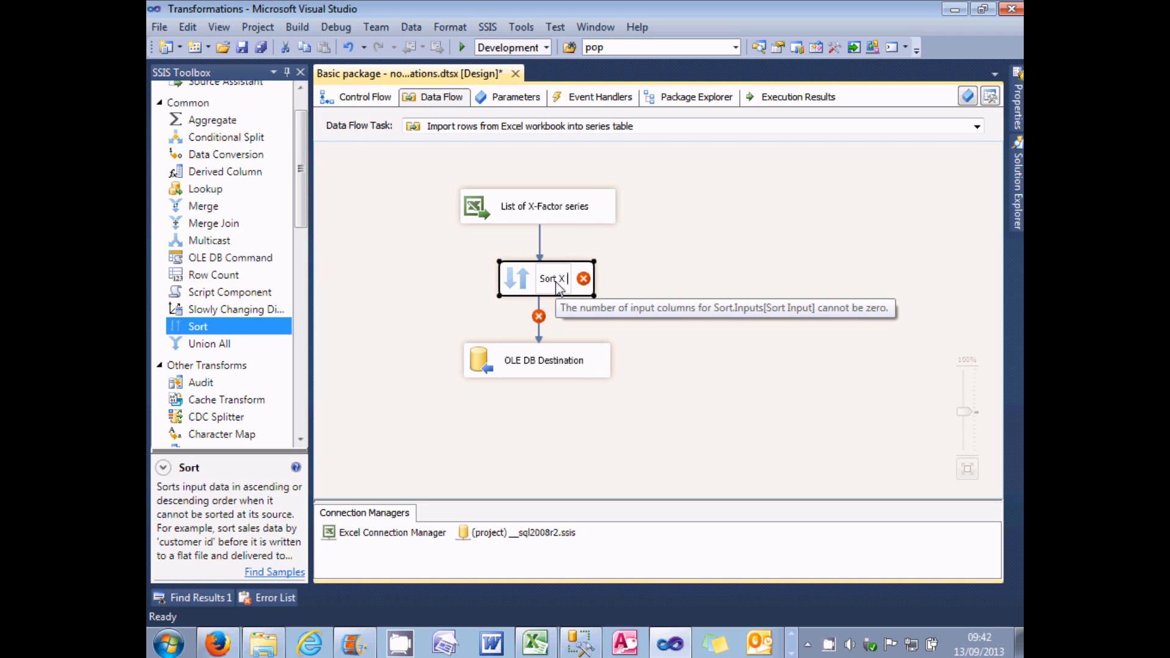
type(" Factor series")
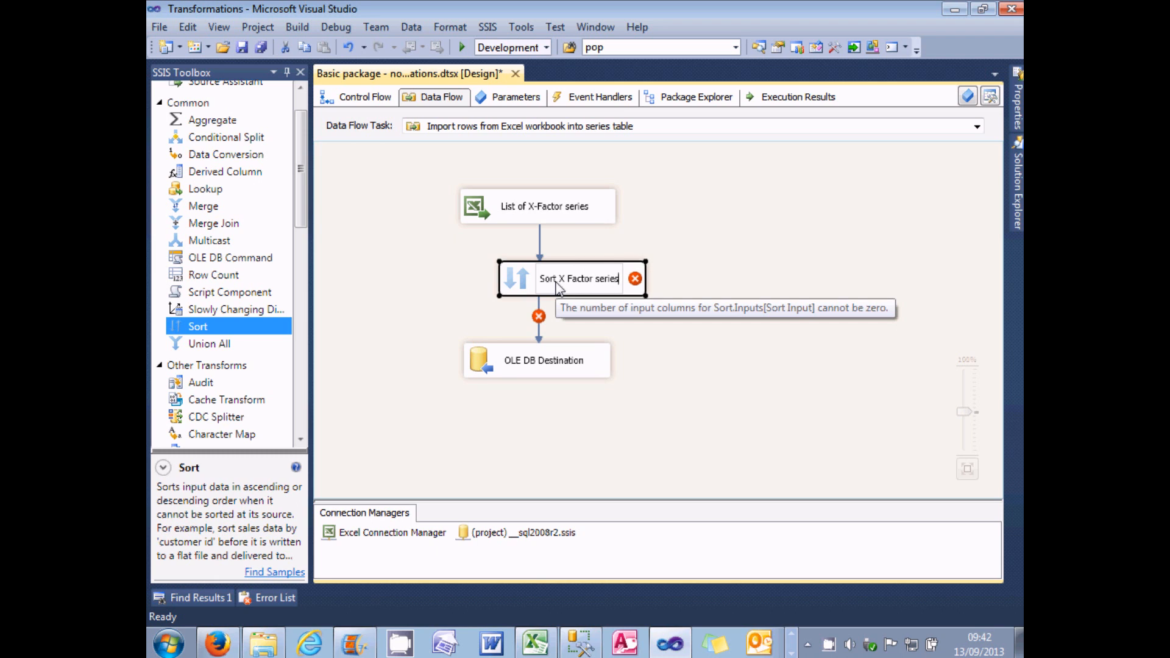
left_click(602, 315)
left_click_drag(578, 279, 559, 279)
left_click_drag(546, 283, 548, 285)
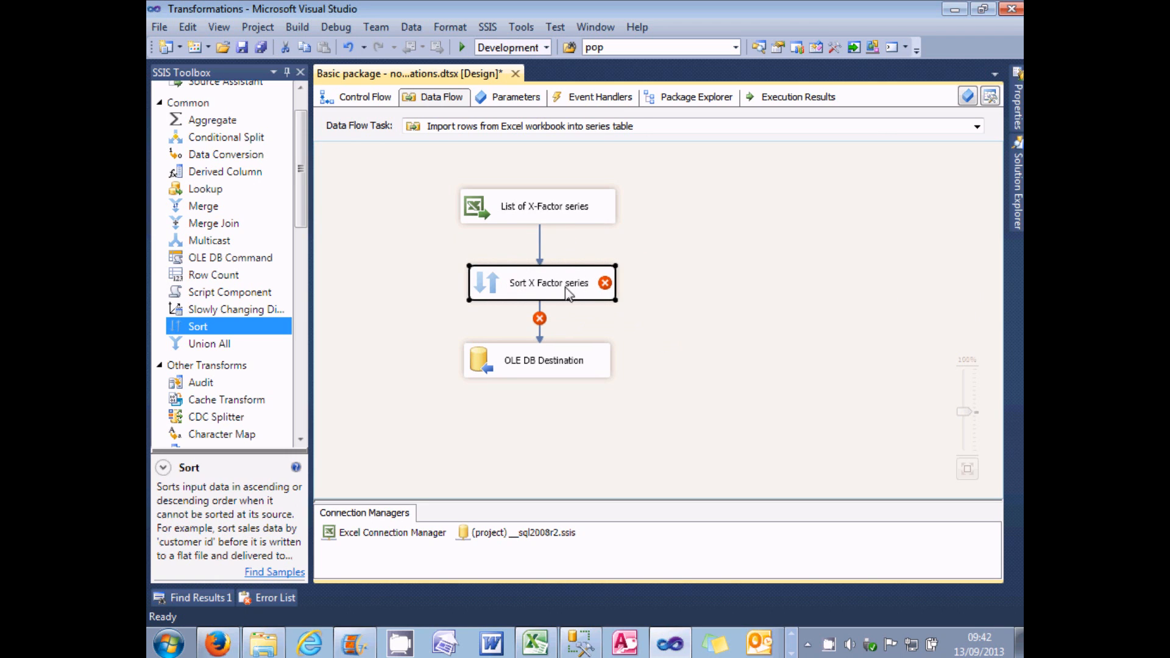
Step: Configure the Sort X Factor series transformation to sort ascending by Gender, followed by Winner and Series
mouse_move(606, 287)
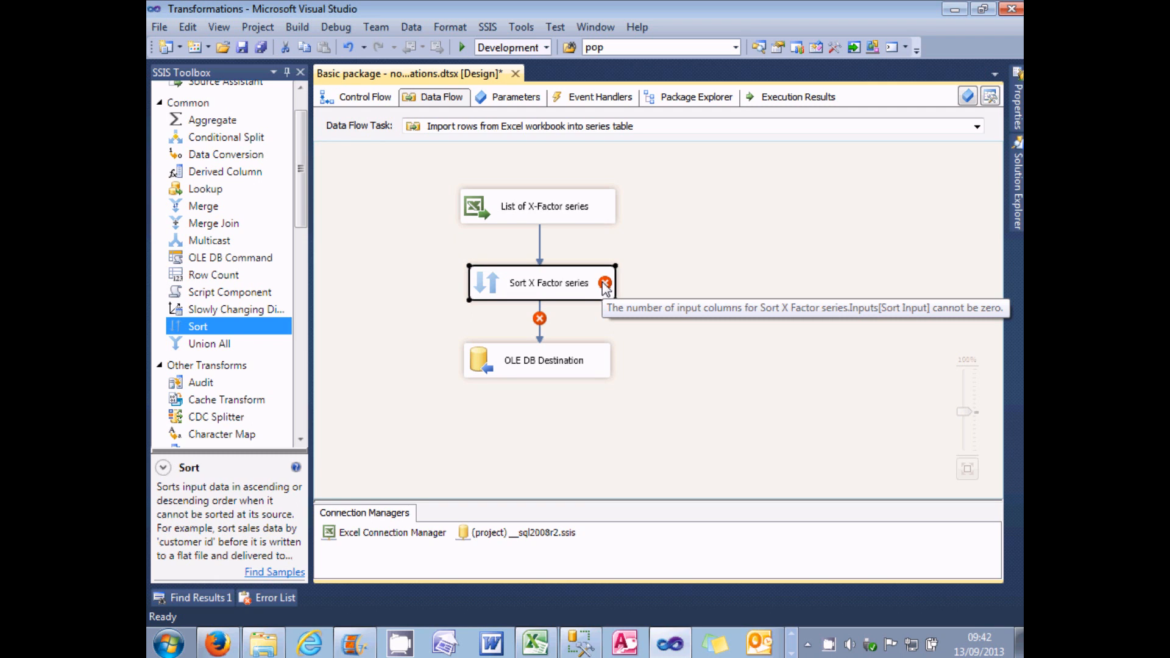
double_click(486, 283)
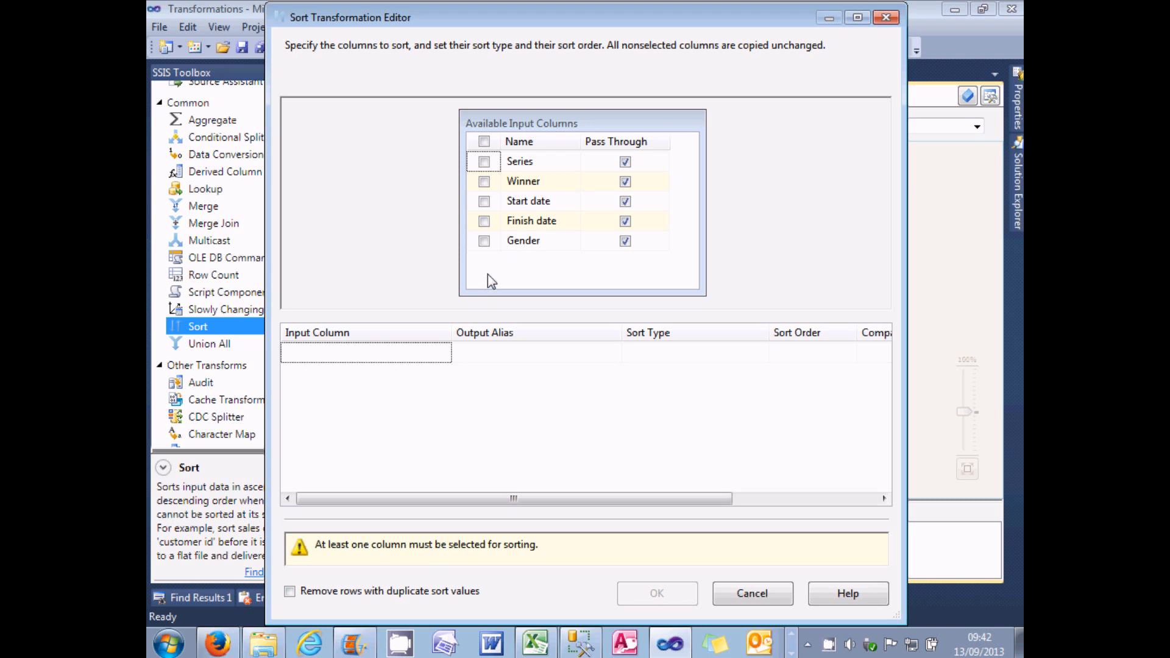
left_click(485, 242)
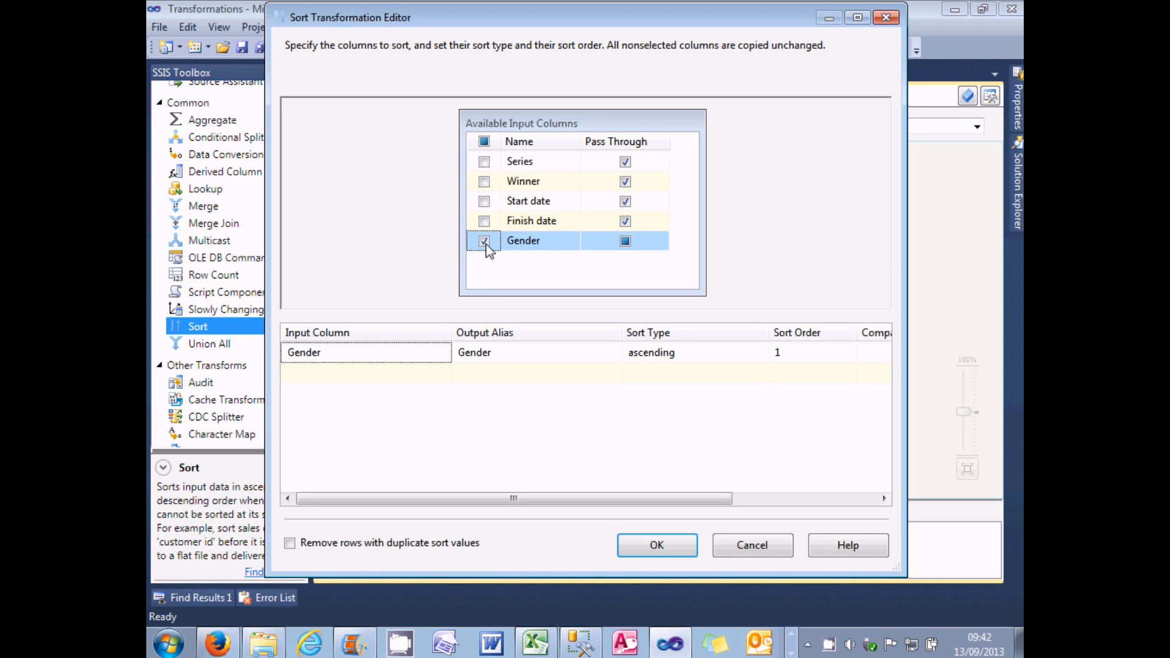
left_click(484, 182)
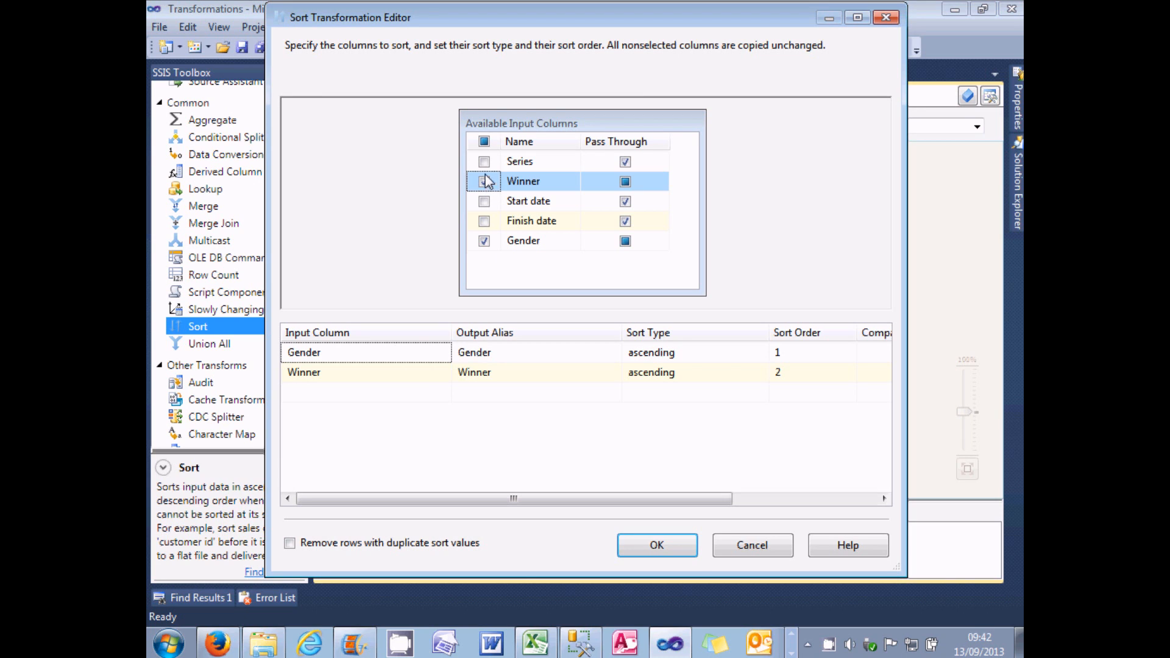
left_click(484, 162)
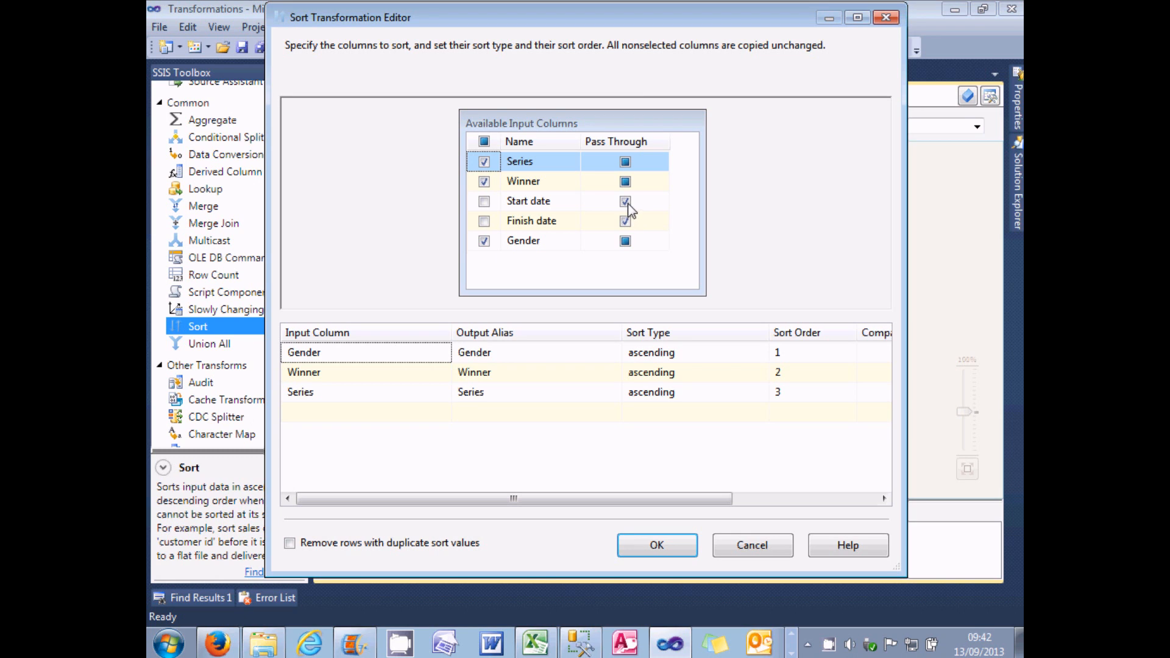
left_click(625, 222)
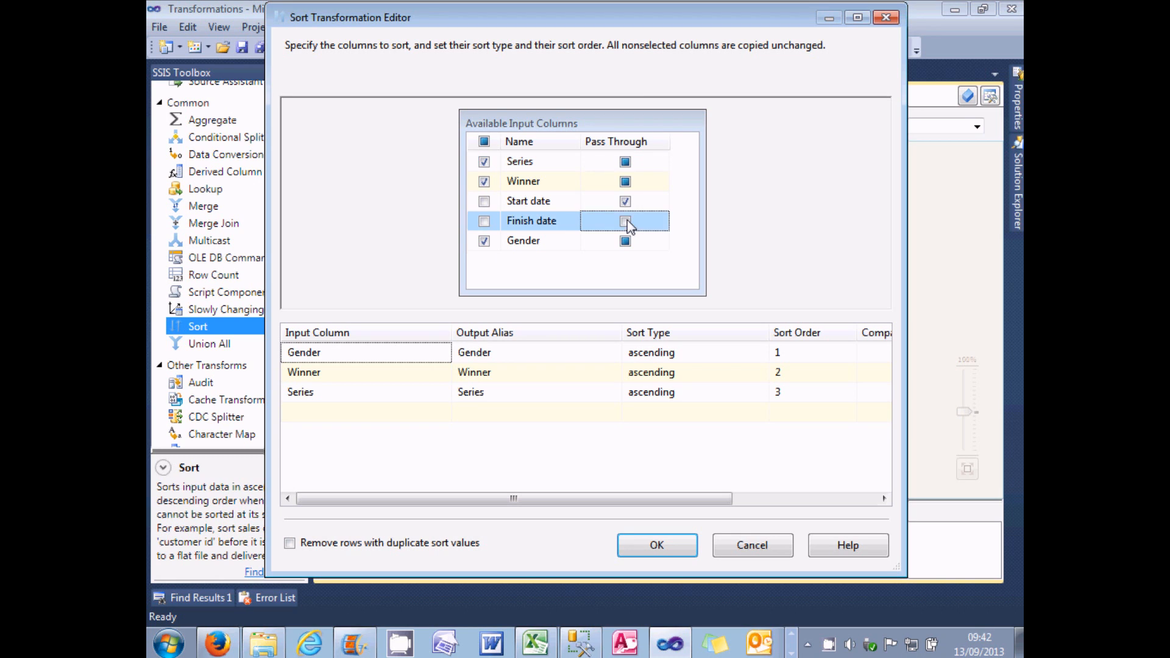
left_click(626, 203)
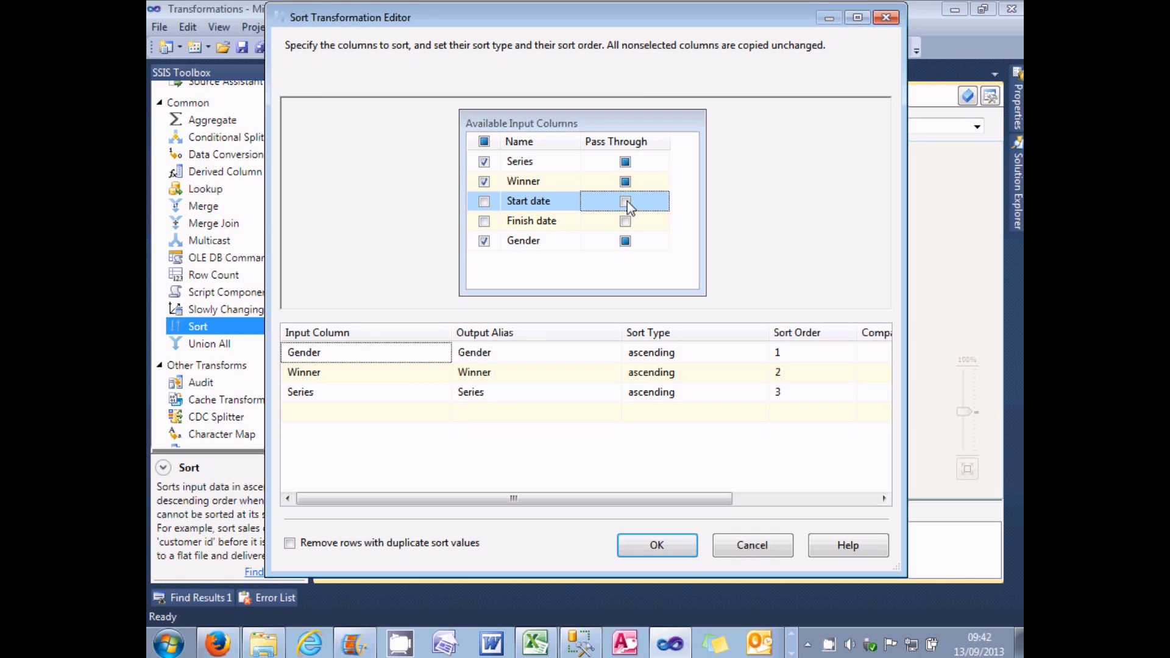
left_click(625, 221)
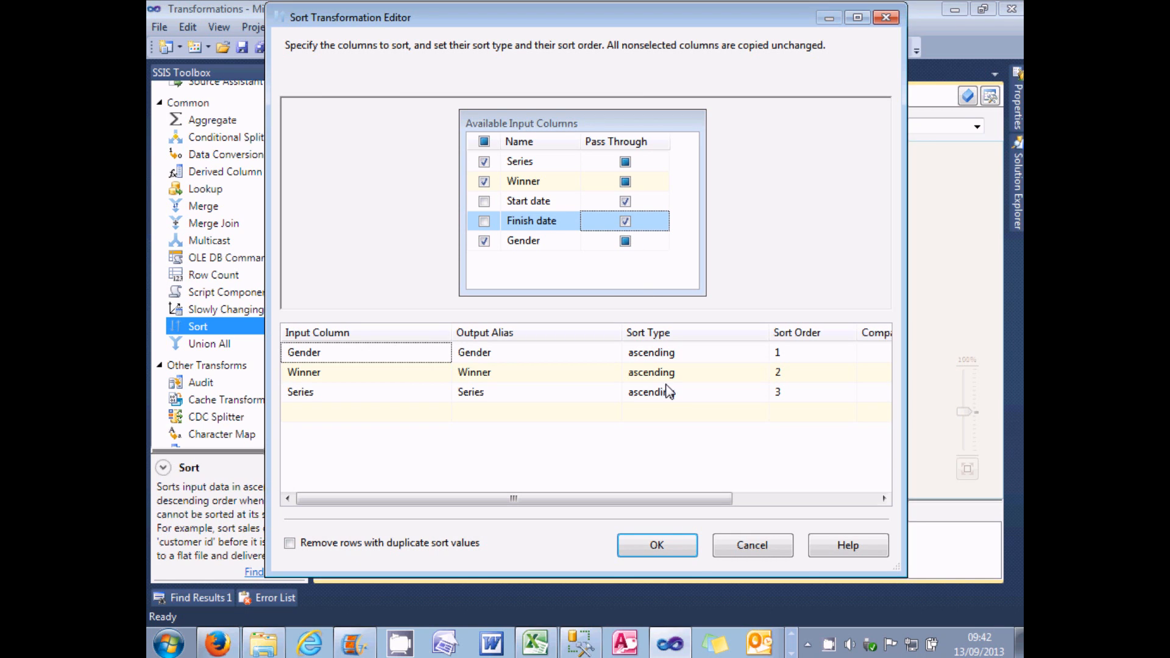
Step: Apply the sort settings and run the package, returning to design mode when execution ends
left_click(683, 546)
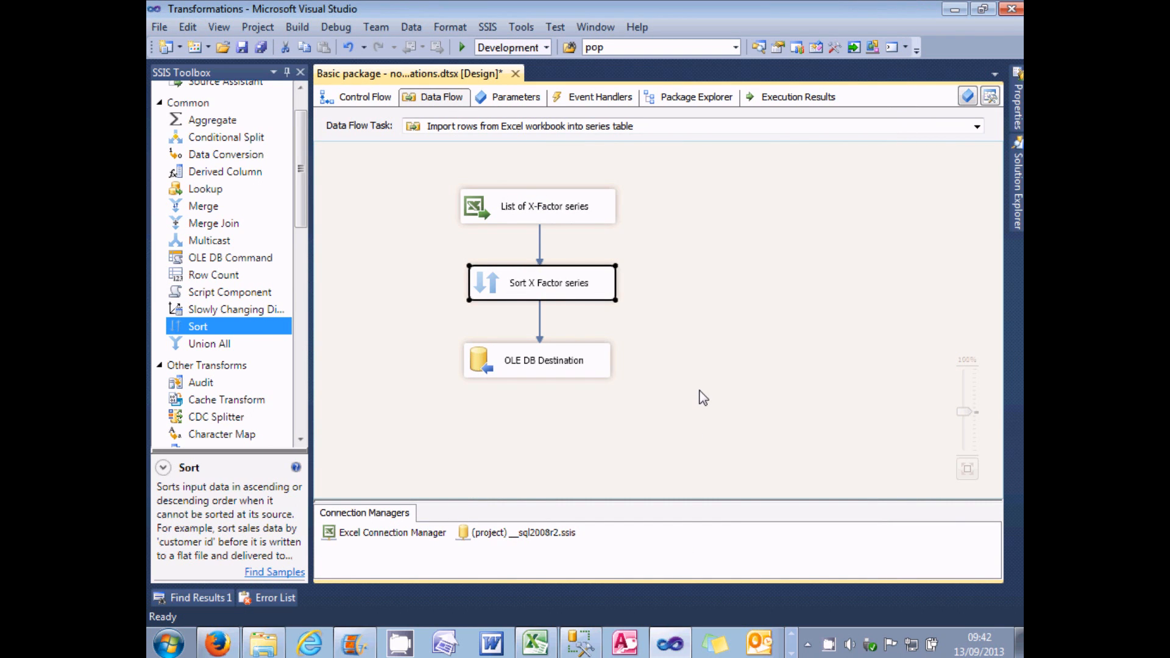
left_click(462, 47)
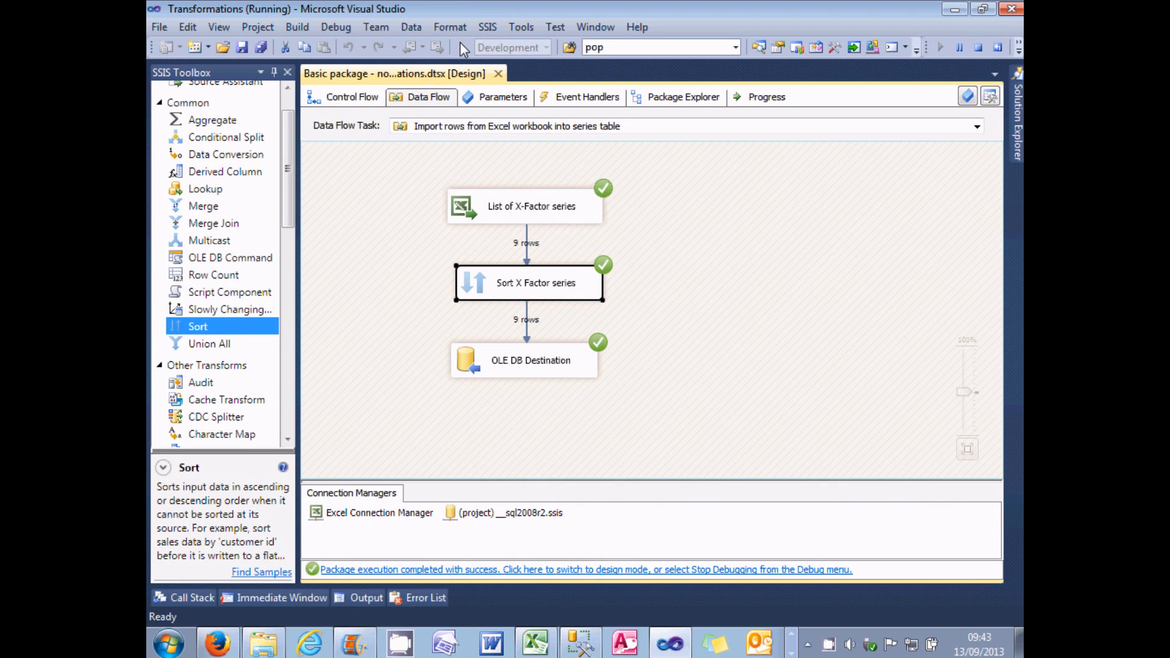
left_click(613, 570)
Step: Switch to SQL Server Management Studio and rerun the SELECT query on tblSeries to check the order of the sorted rows
left_click(580, 643)
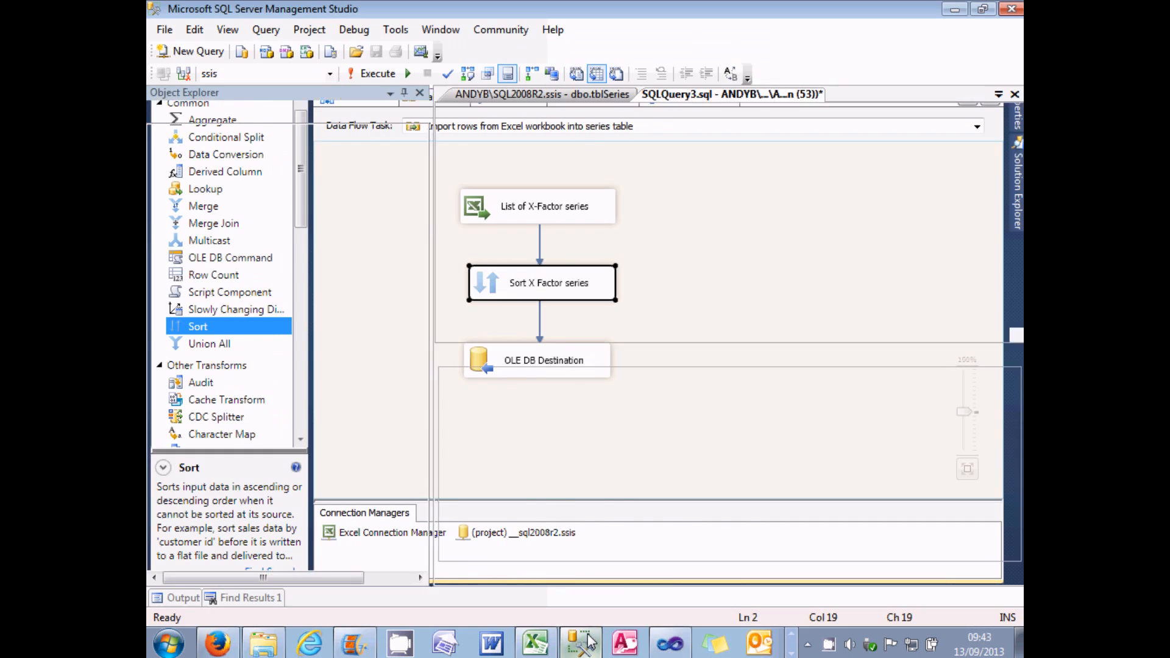
left_click(373, 73)
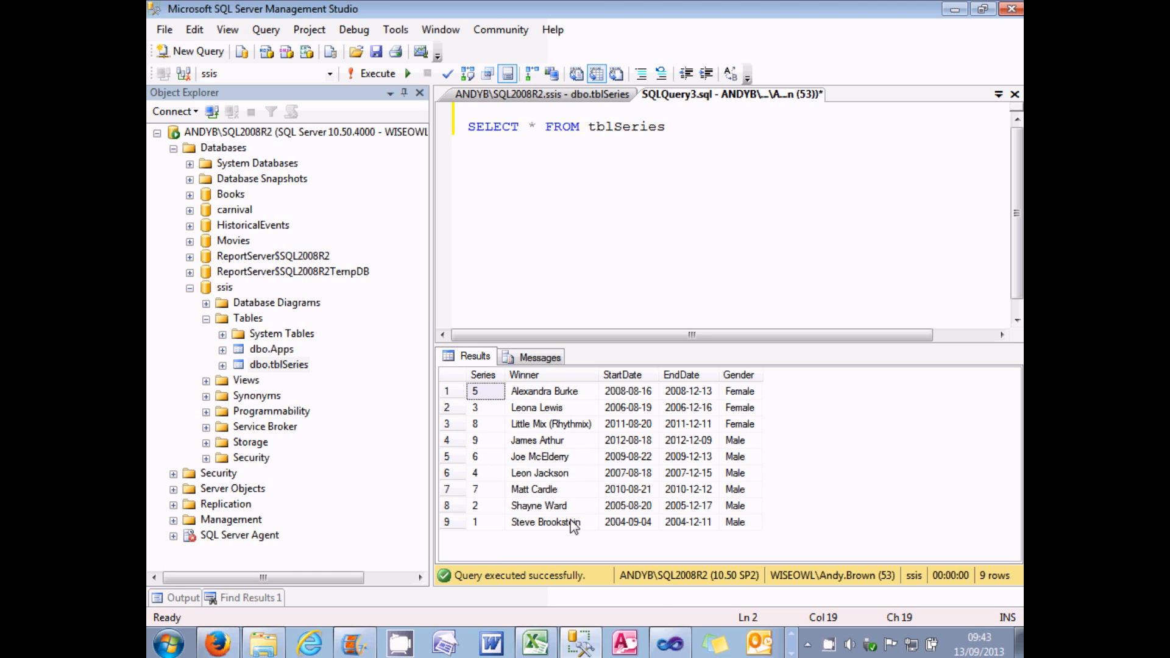
Step: Switch back to Visual Studio and delete the Sort transformation and the OLE DB Destination, leaving only the Excel source
left_click(670, 643)
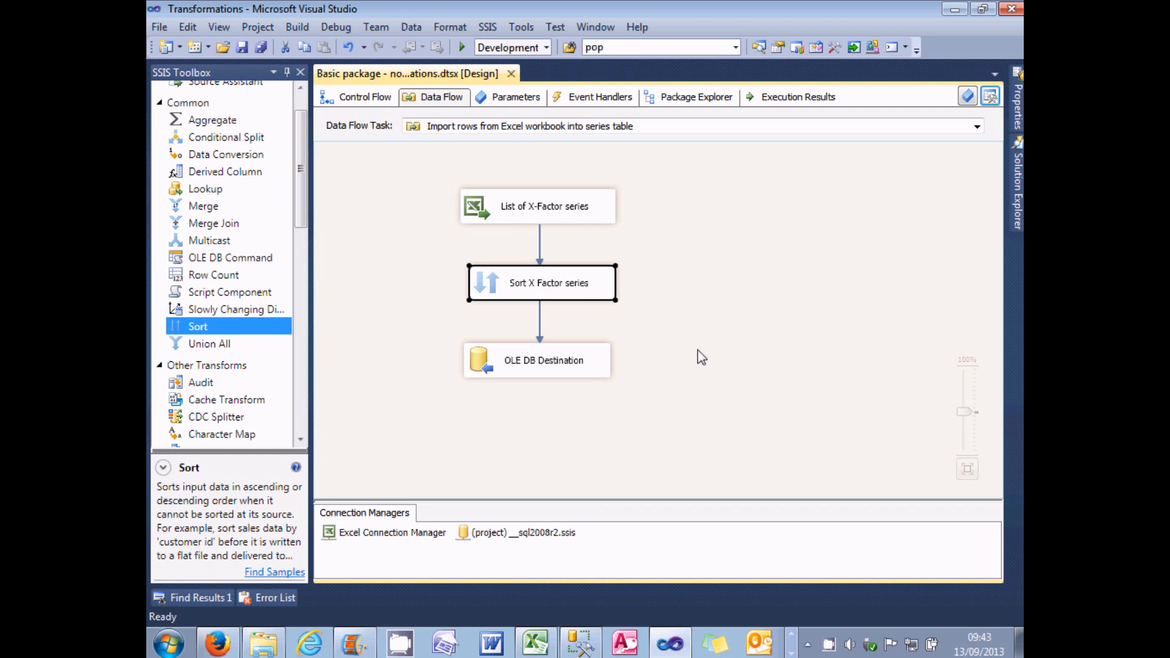
left_click(231, 122)
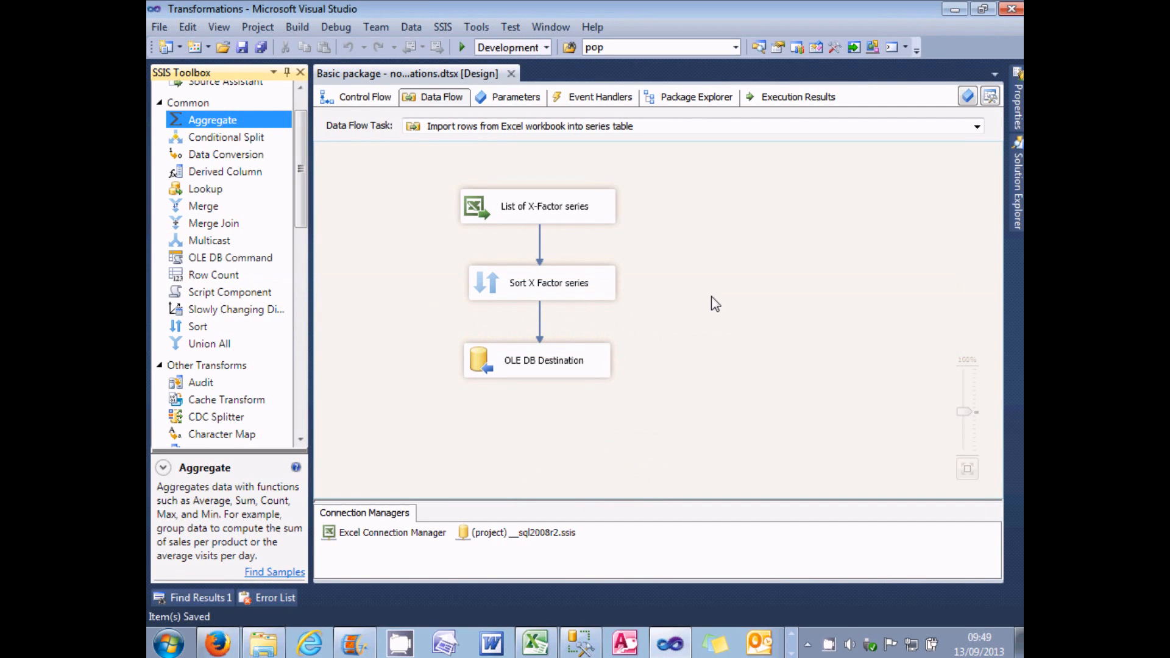
left_click(498, 284)
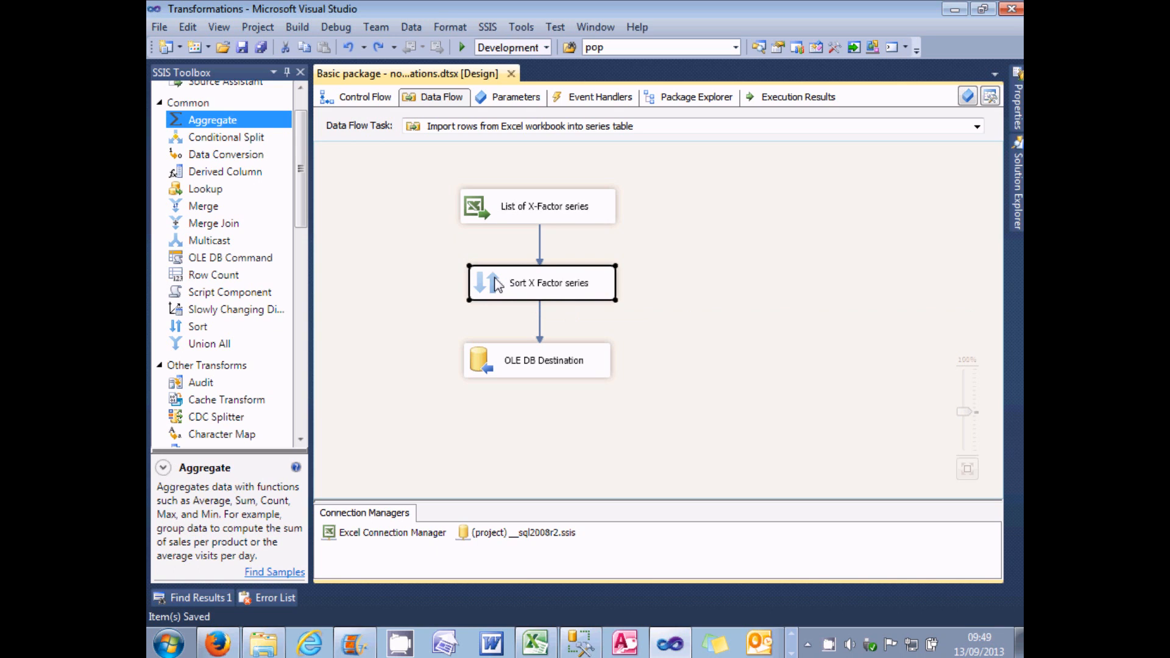
key("Delete")
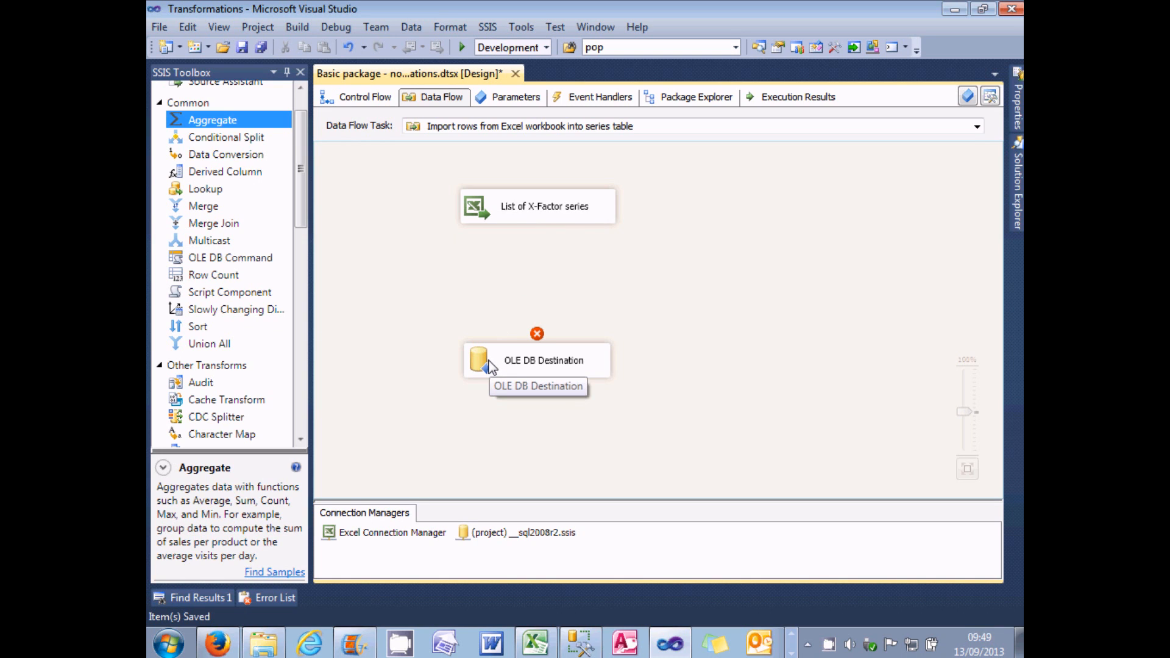
left_click(491, 366)
key("Delete")
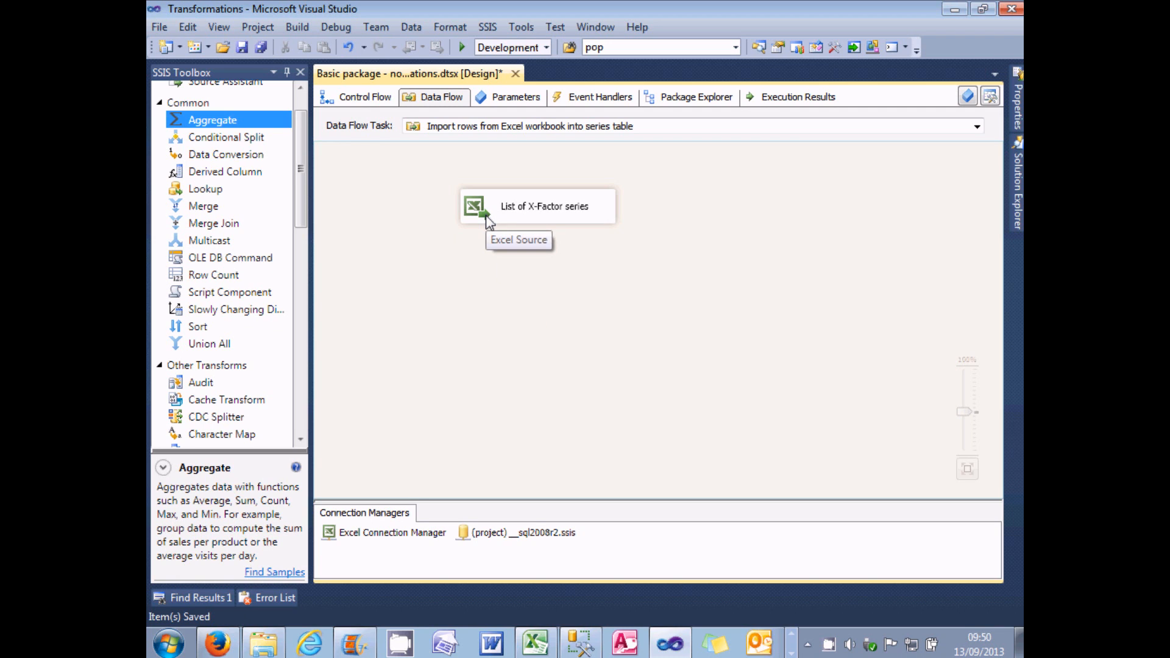
Step: Switch to the X Factor contestants workbook in Excel and examine the values in the Gender column
left_click(535, 643)
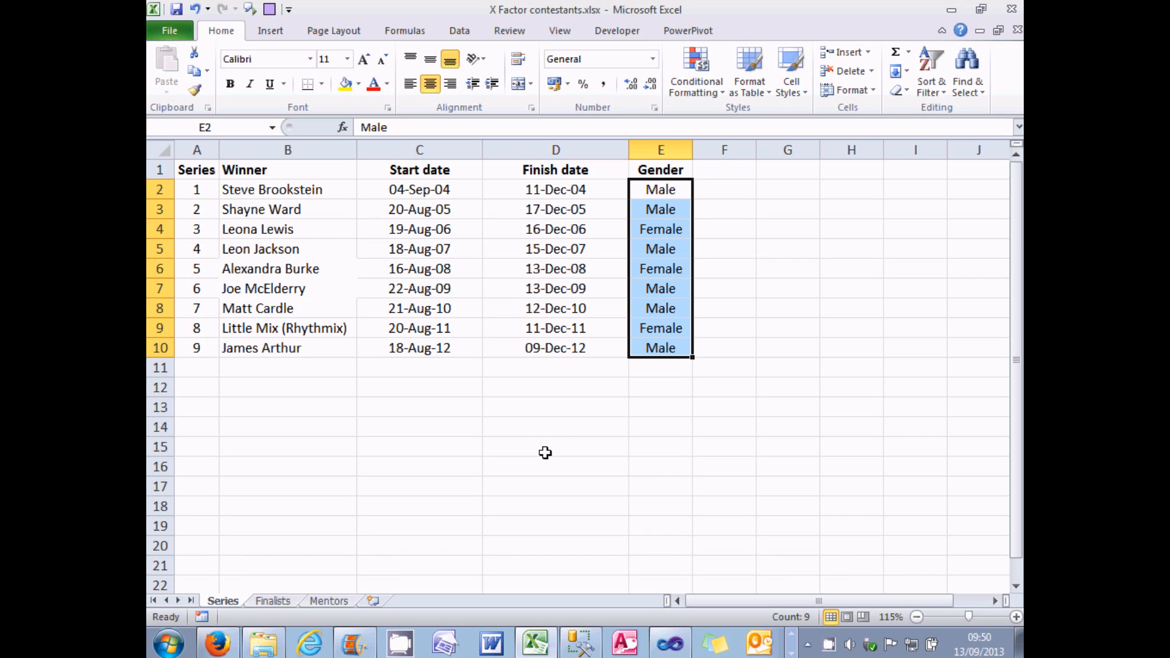
left_click(672, 227)
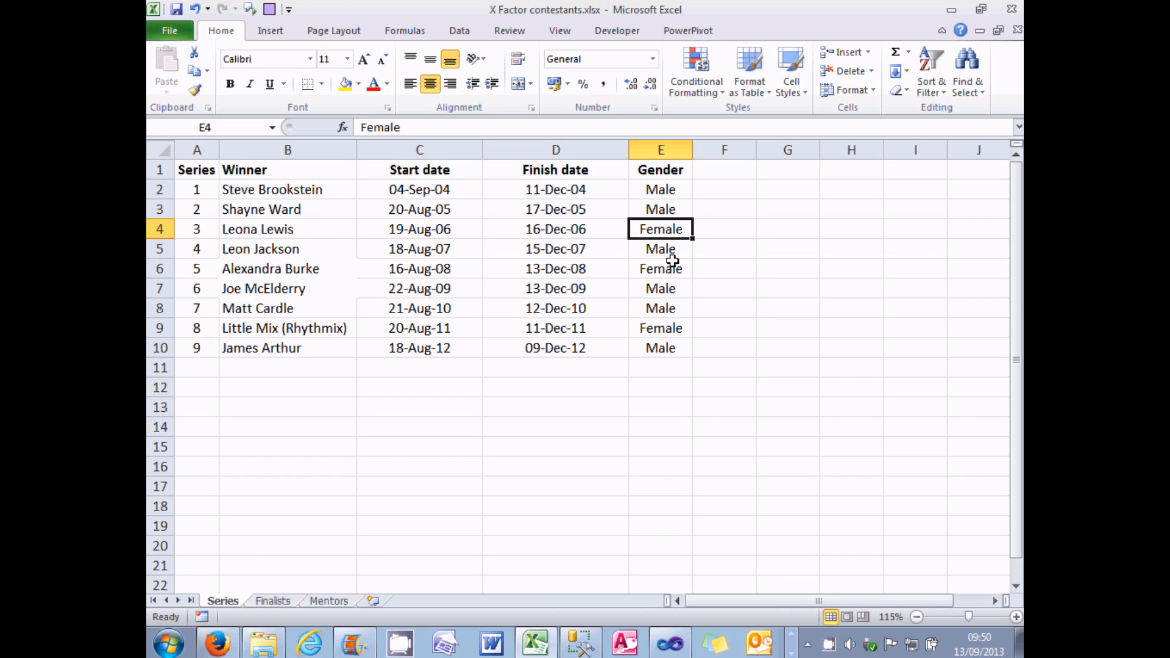
left_click(658, 209)
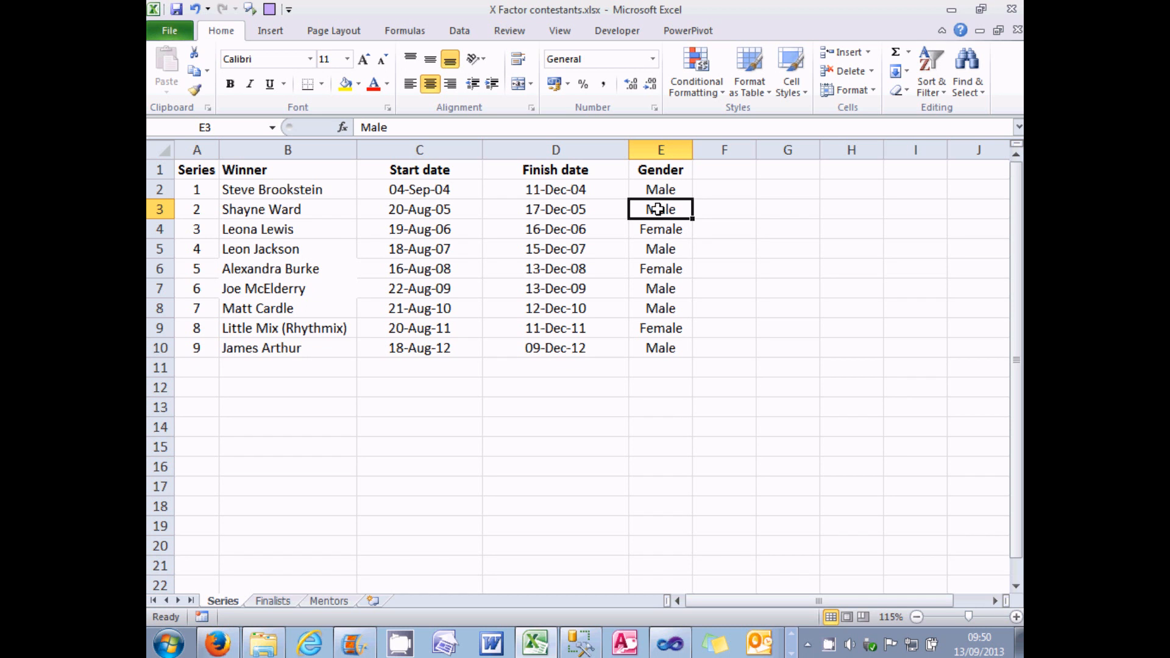
Step: Switch back to Visual Studio, add an Aggregate transformation below the List of X-Factor series source and connect the source to it
left_click(670, 643)
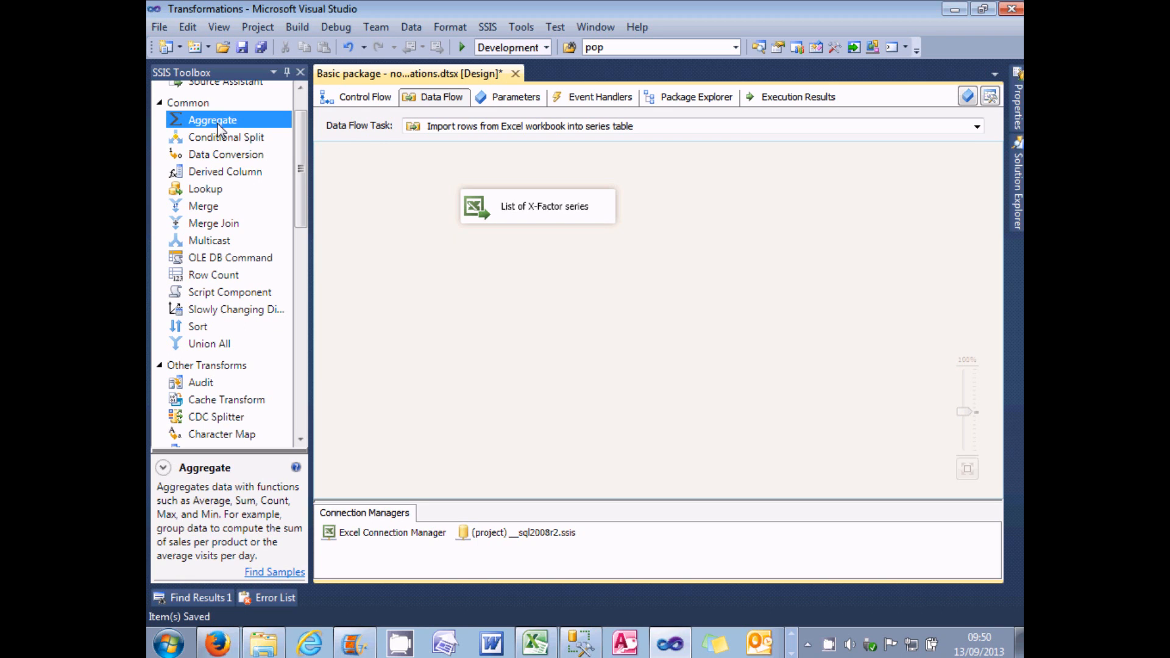
left_click_drag(217, 123, 425, 215)
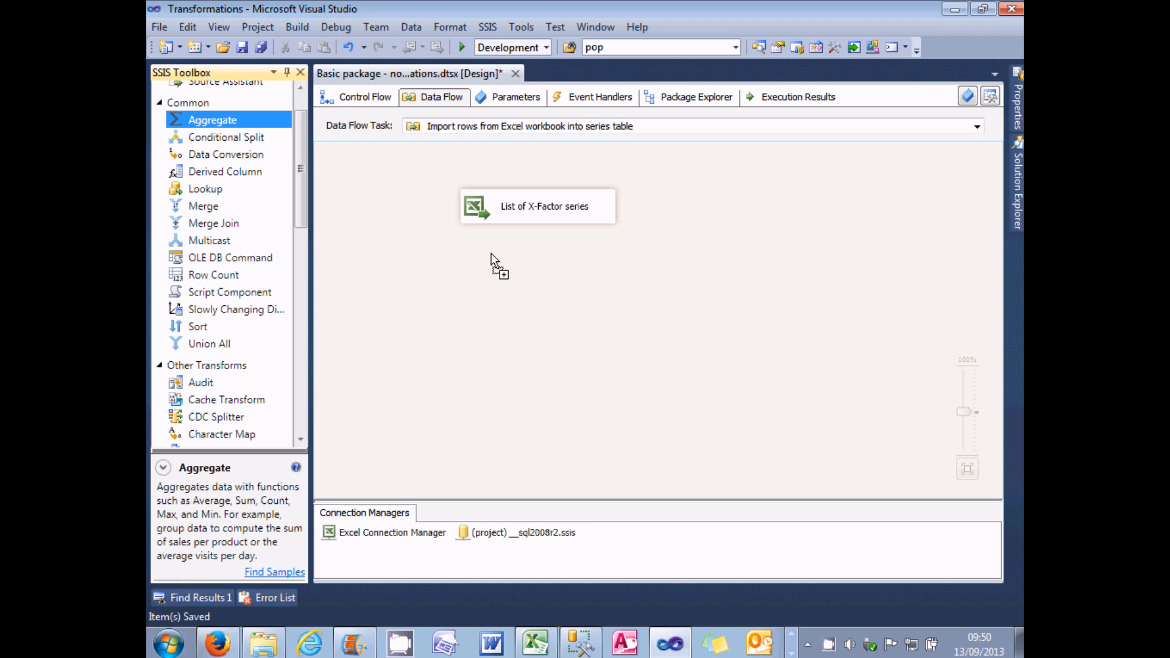
left_click_drag(491, 255, 492, 256)
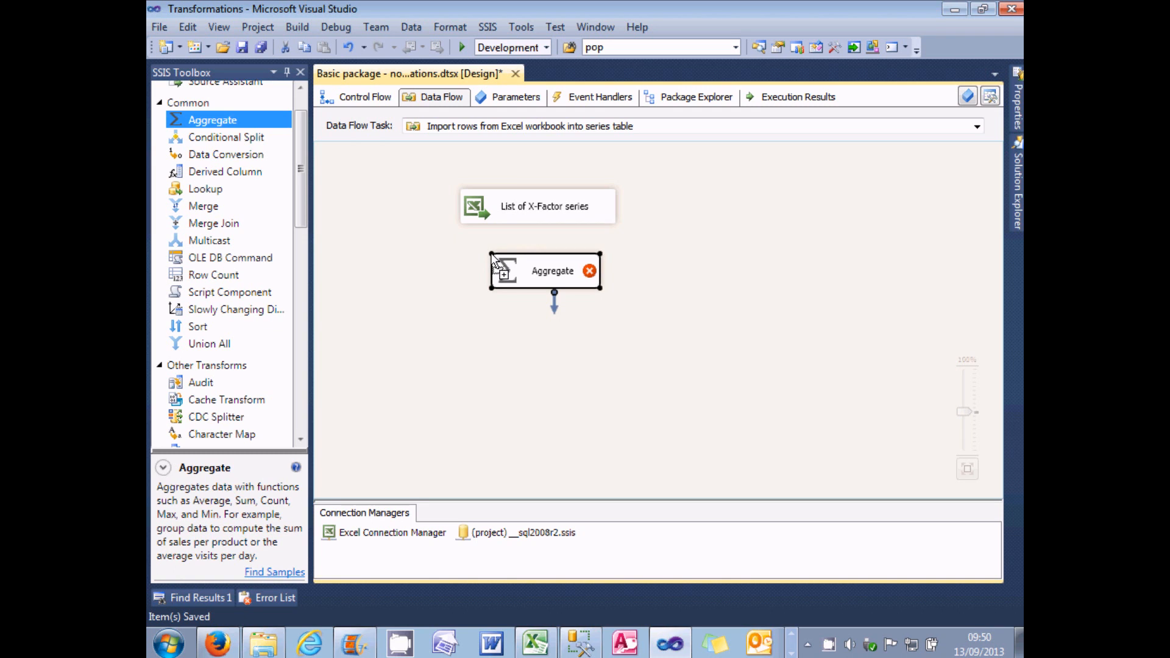
left_click(533, 213)
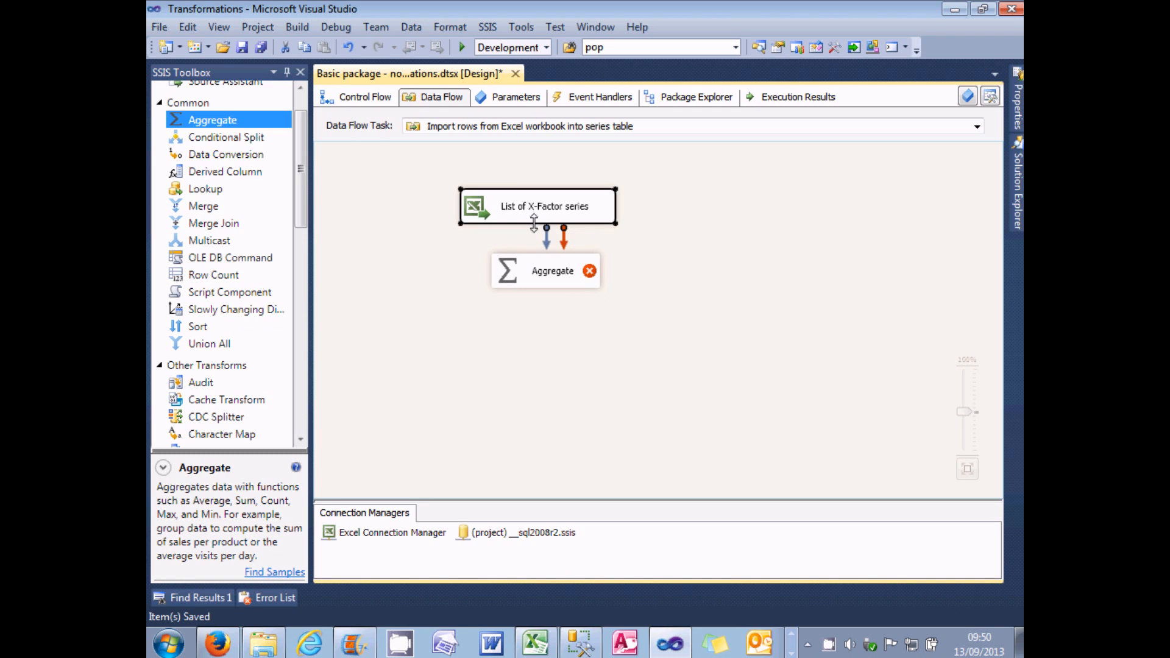
left_click_drag(550, 252, 513, 279)
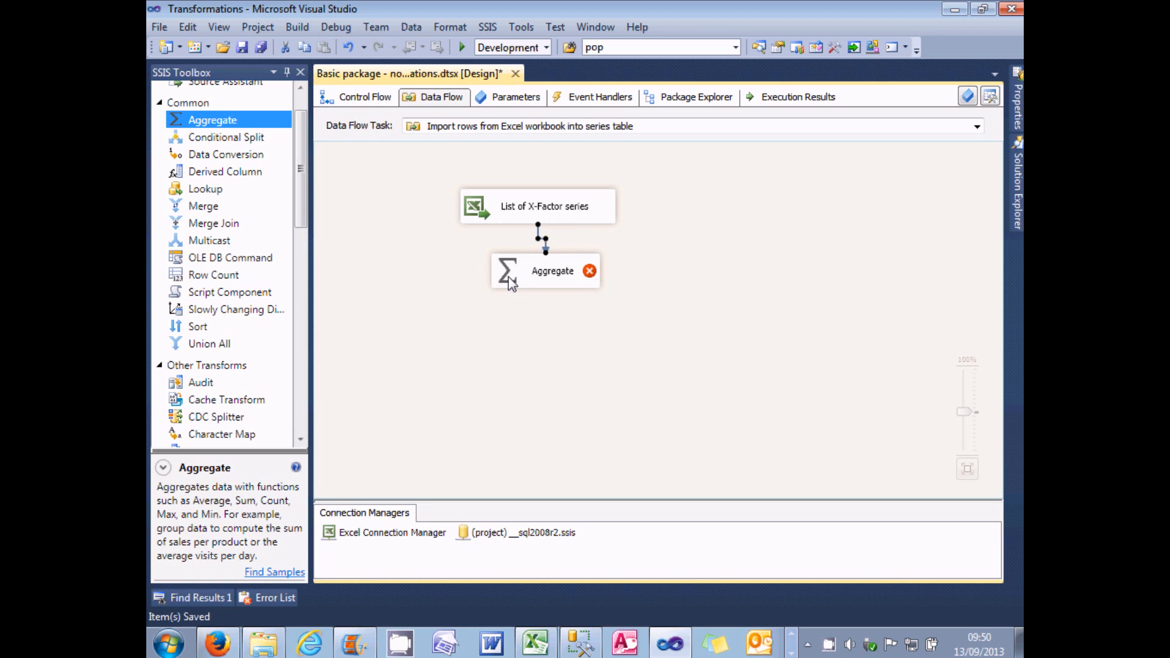
Step: Rename the Aggregate transformation as "Count series by gender" and shift it slightly down beneath the source
left_click(539, 277)
left_click(552, 276)
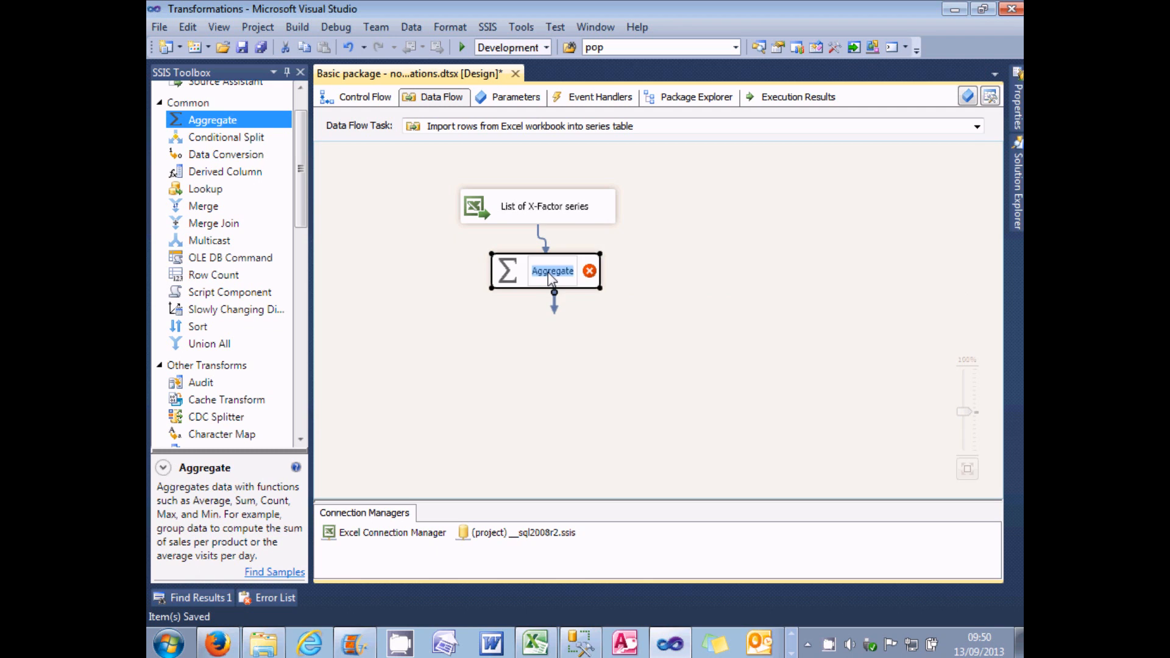
type("Count series by gender")
key("Return")
left_click_drag(551, 277, 536, 289)
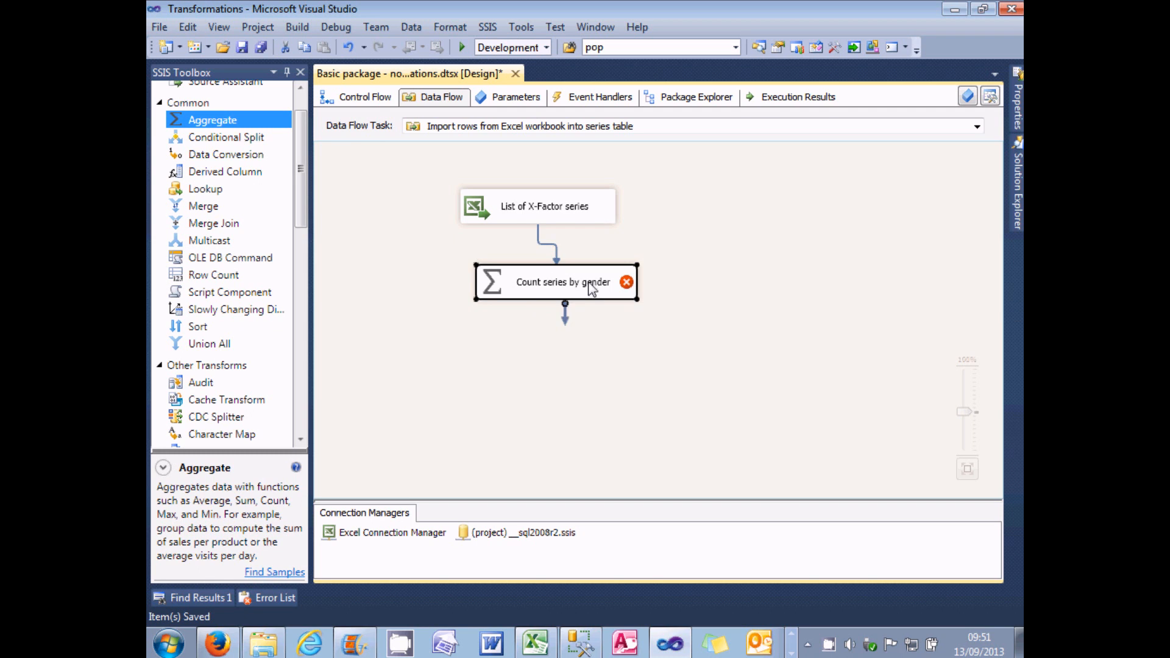
Step: Configure the Count series by gender transformation to group by Gender and apply the Count operation to Series
double_click(496, 285)
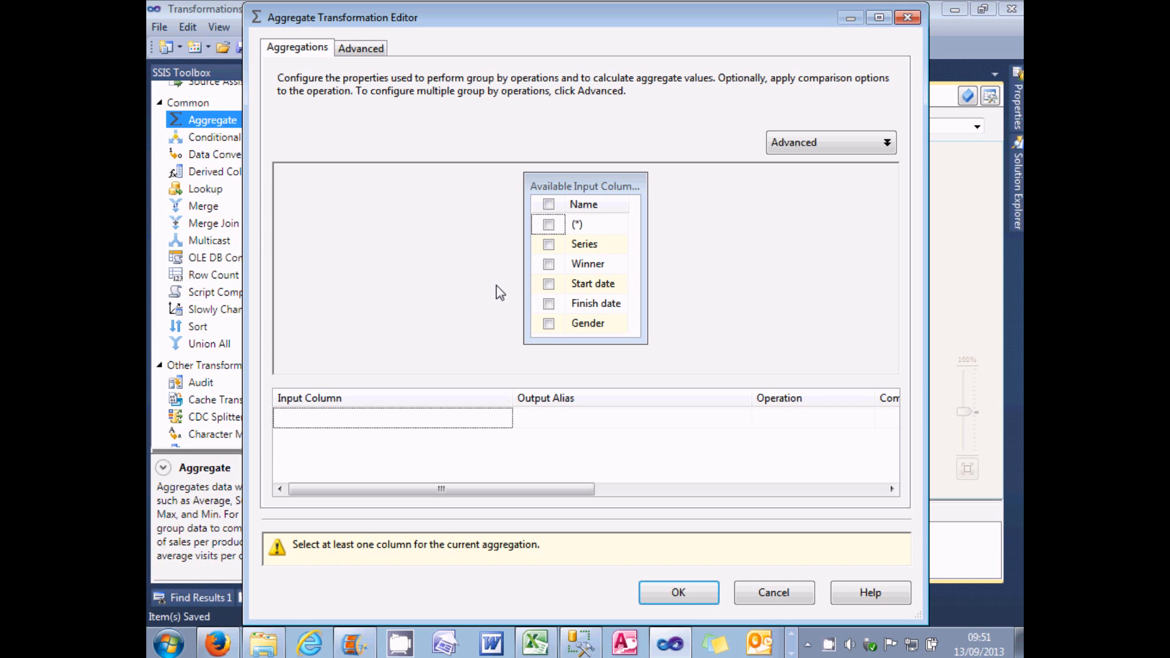
left_click(549, 324)
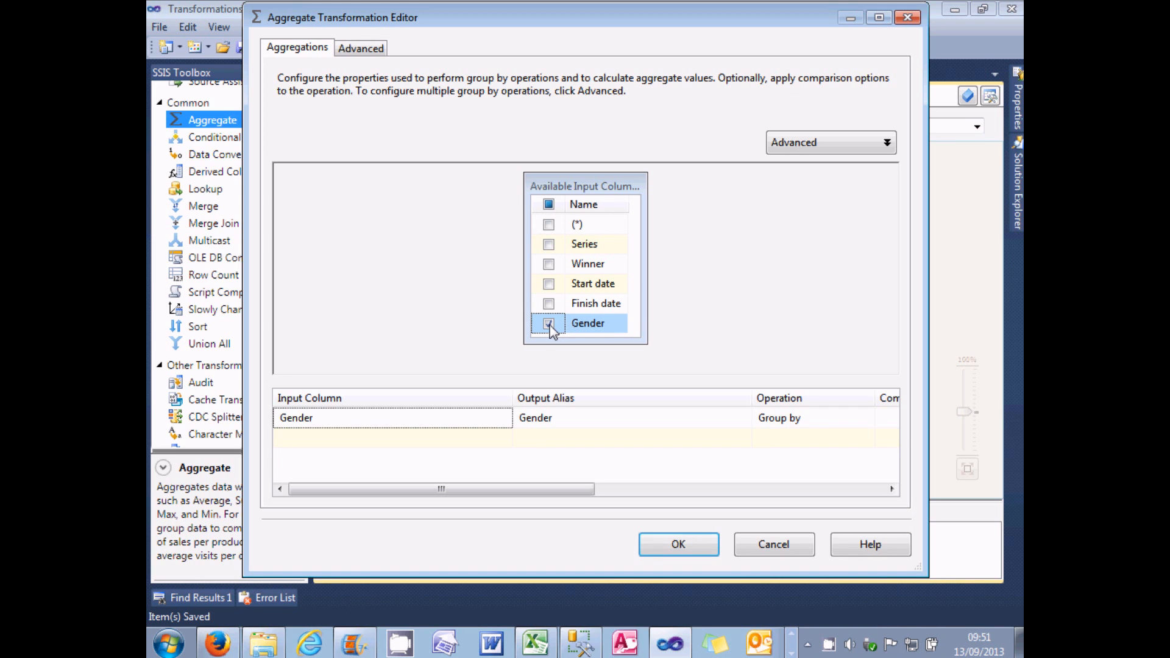
left_click(550, 245)
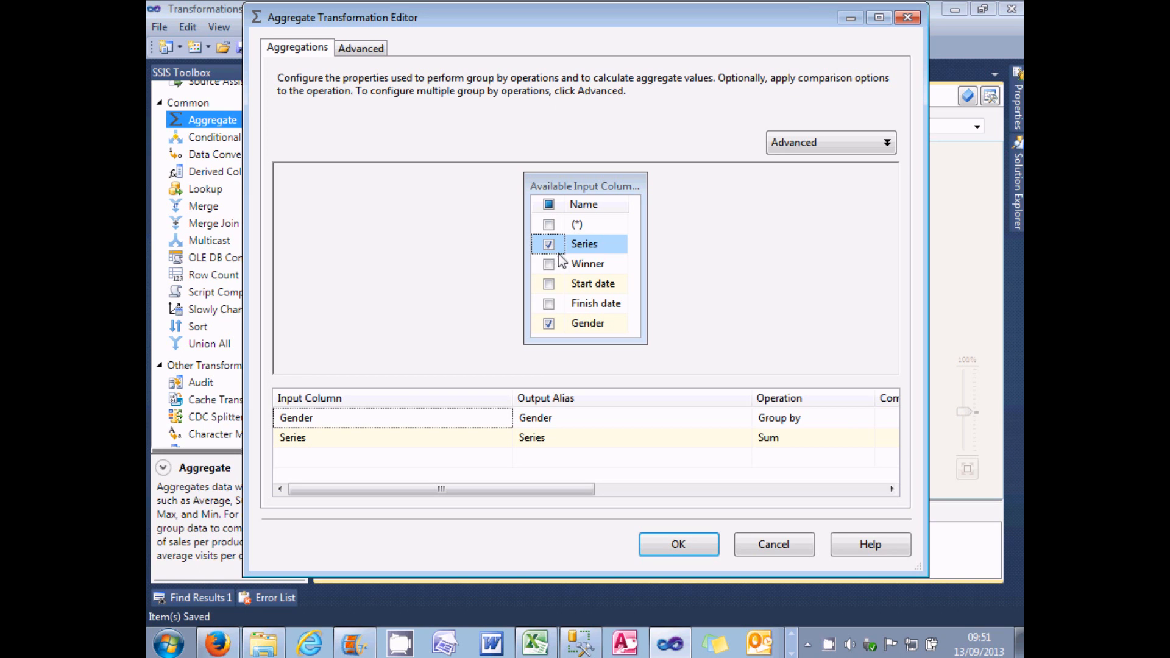
left_click(859, 437)
left_click(867, 439)
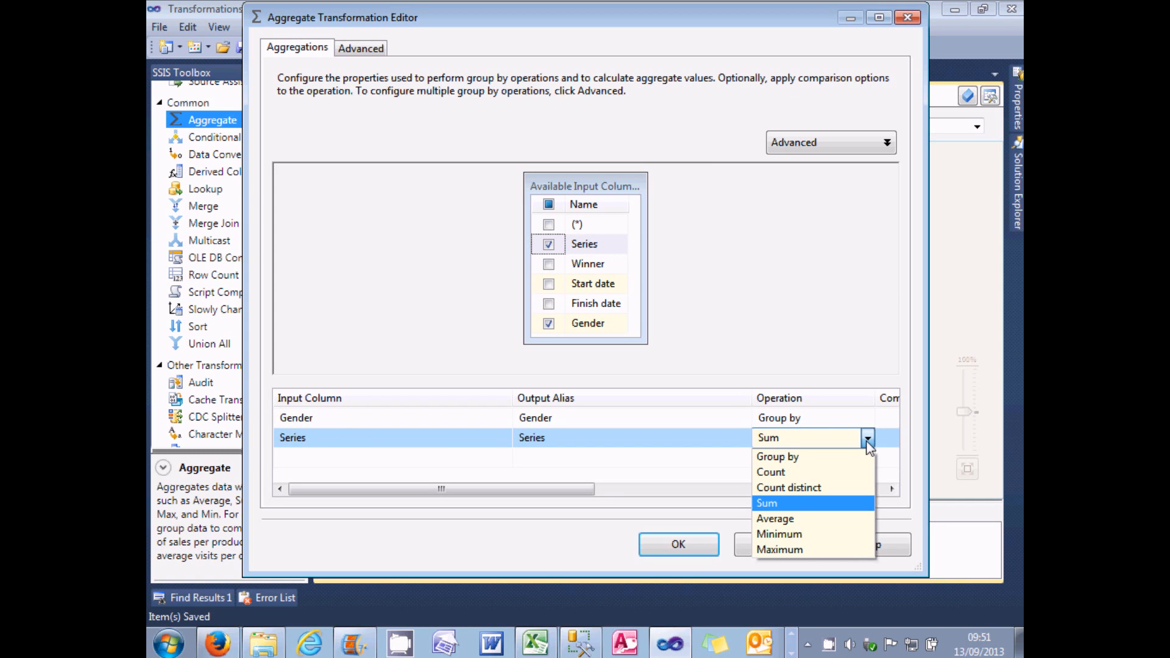
left_click(826, 474)
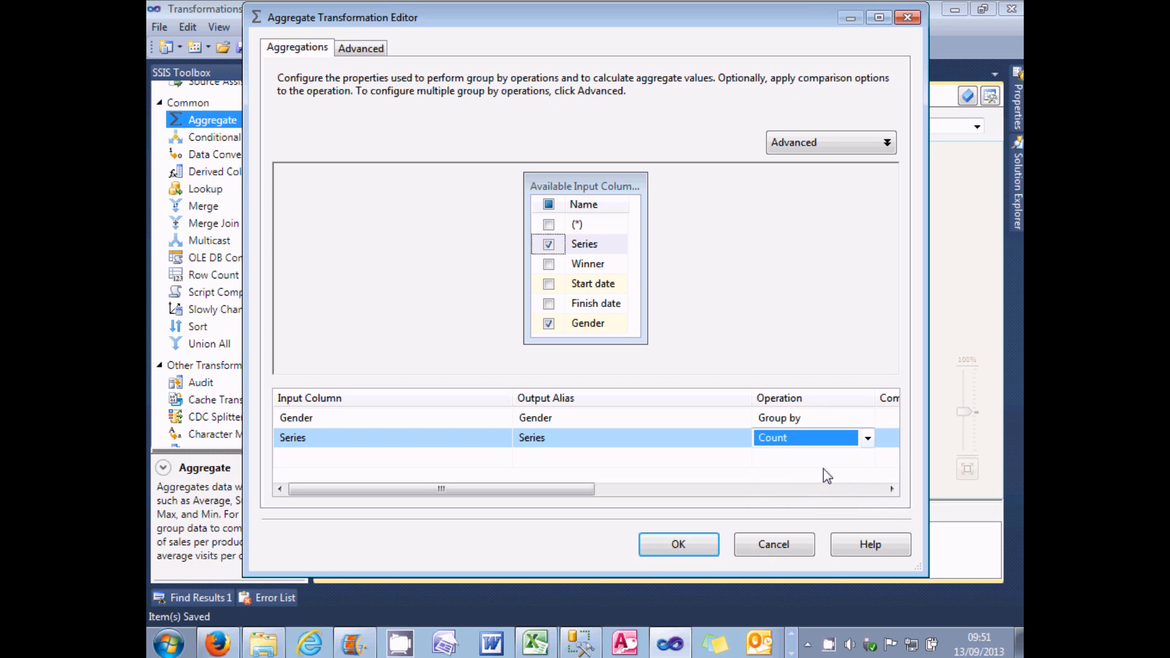
Step: Set the output alias of the Series count to "Number of series" and accept the aggregate settings
left_click(620, 438)
left_click(623, 436)
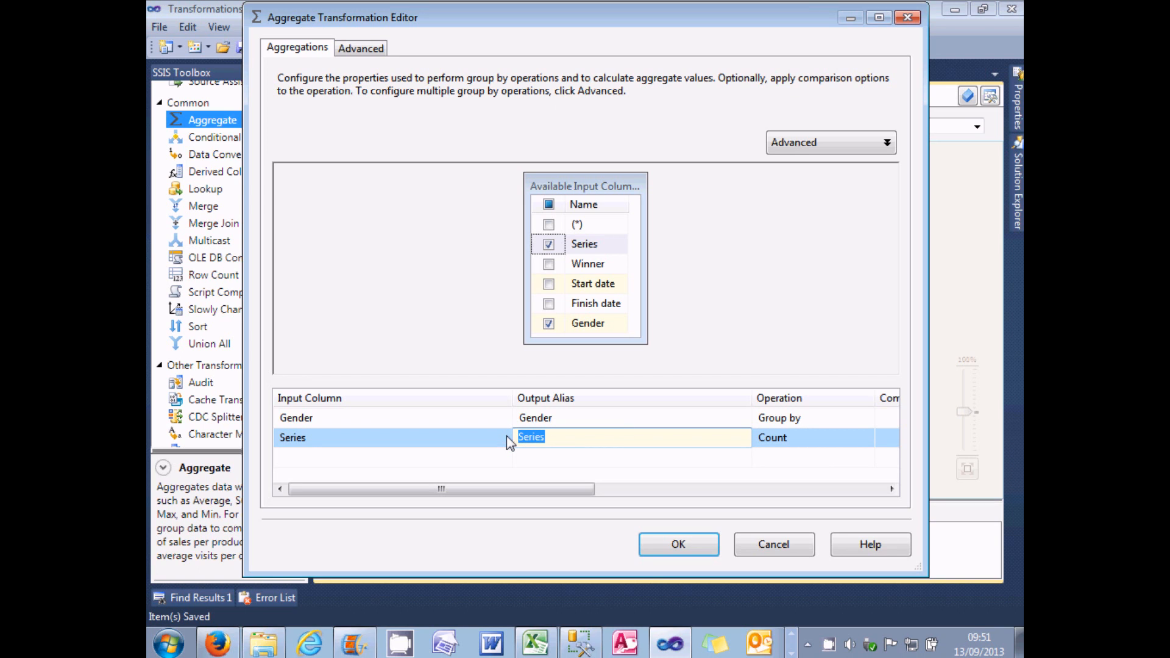
type("Number of series")
key("Return")
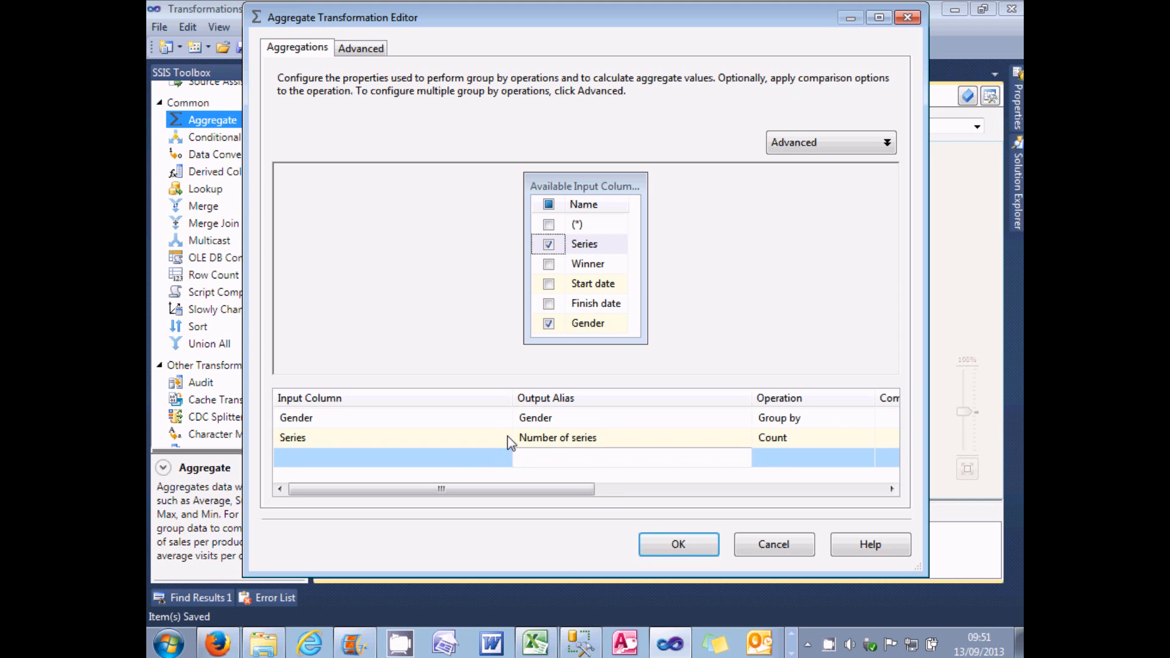
left_click(655, 543)
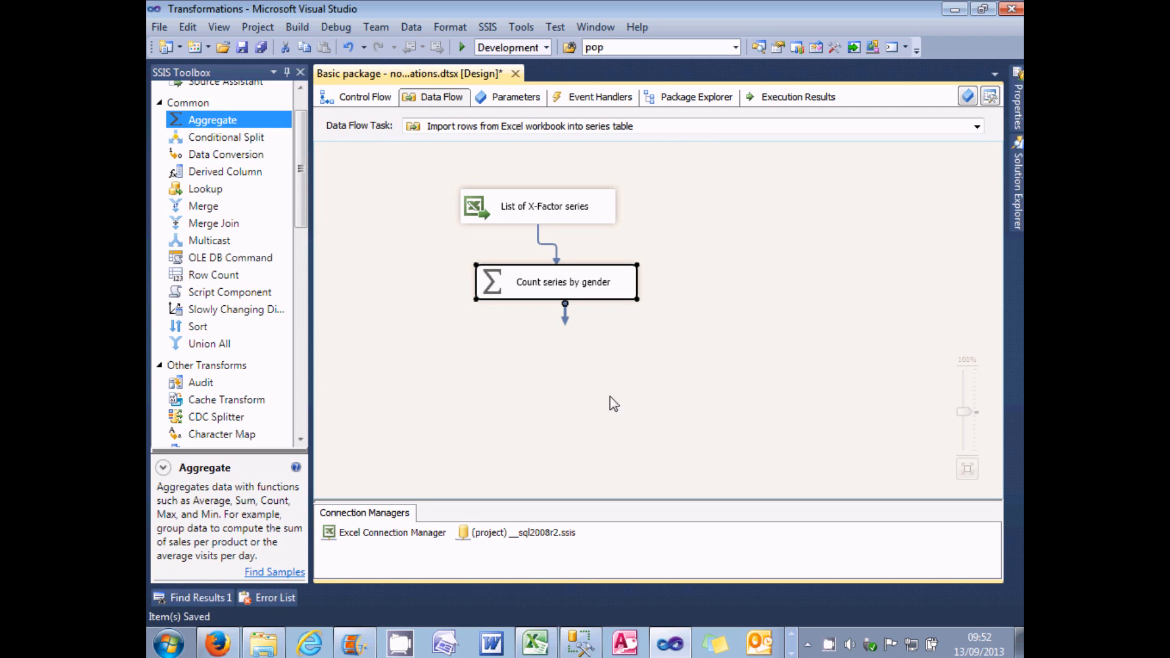
Step: Add a Union All transformation below Count series by gender and connect the aggregate's output to it
left_click(204, 348)
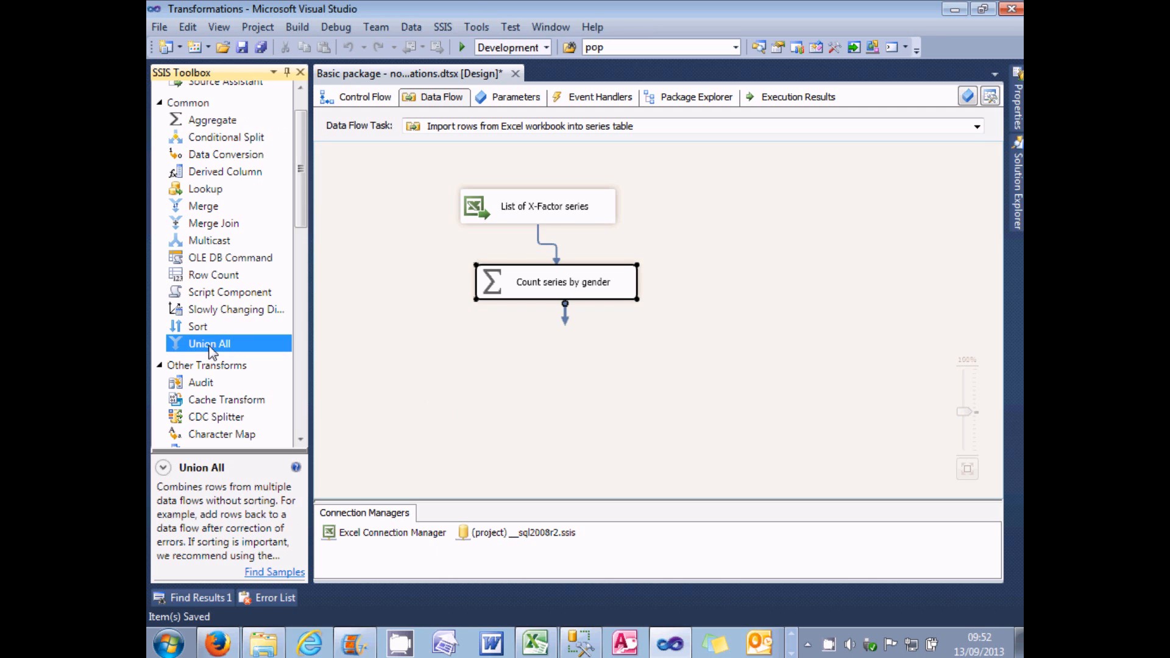
left_click_drag(210, 350, 536, 358)
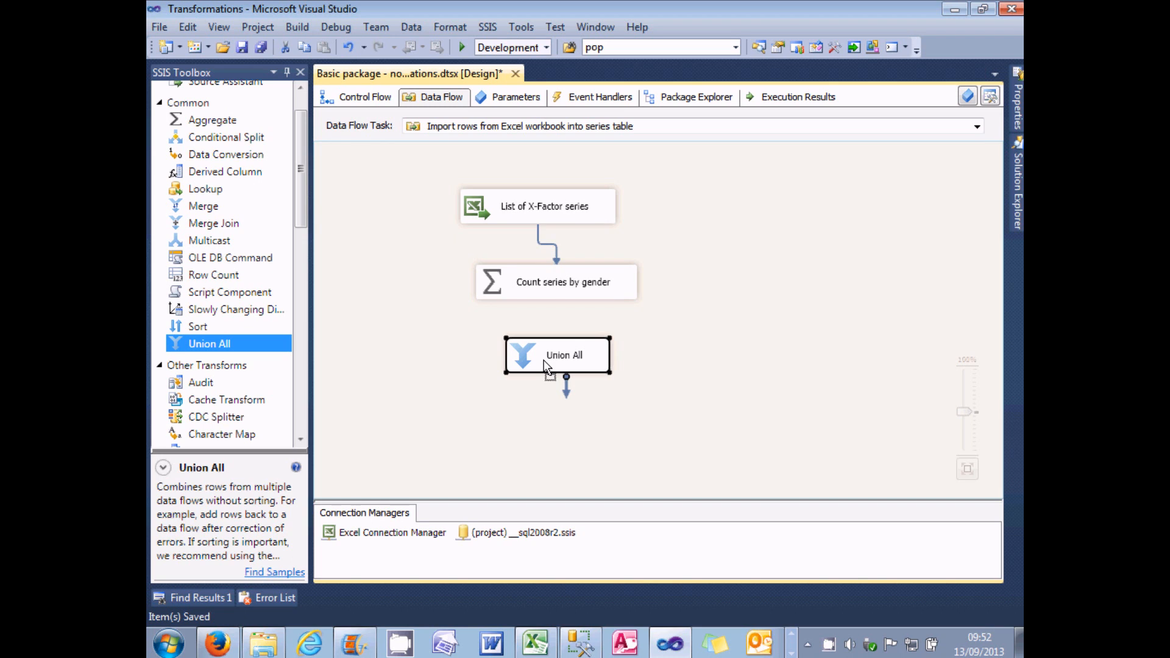
left_click(562, 292)
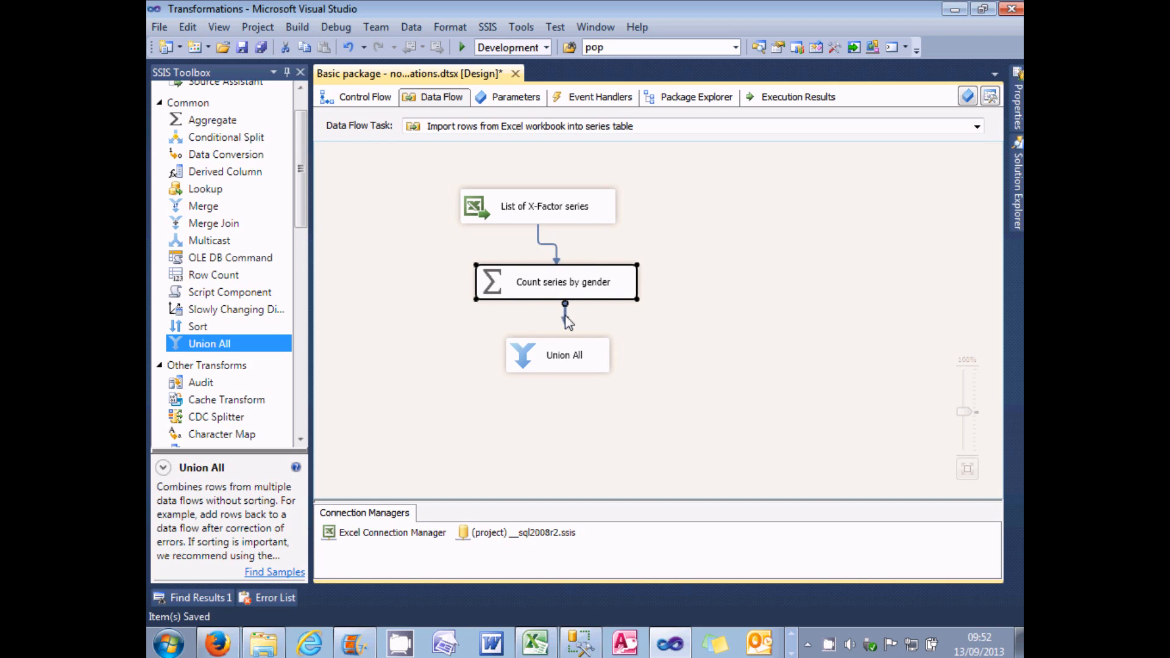
left_click_drag(565, 317, 562, 355)
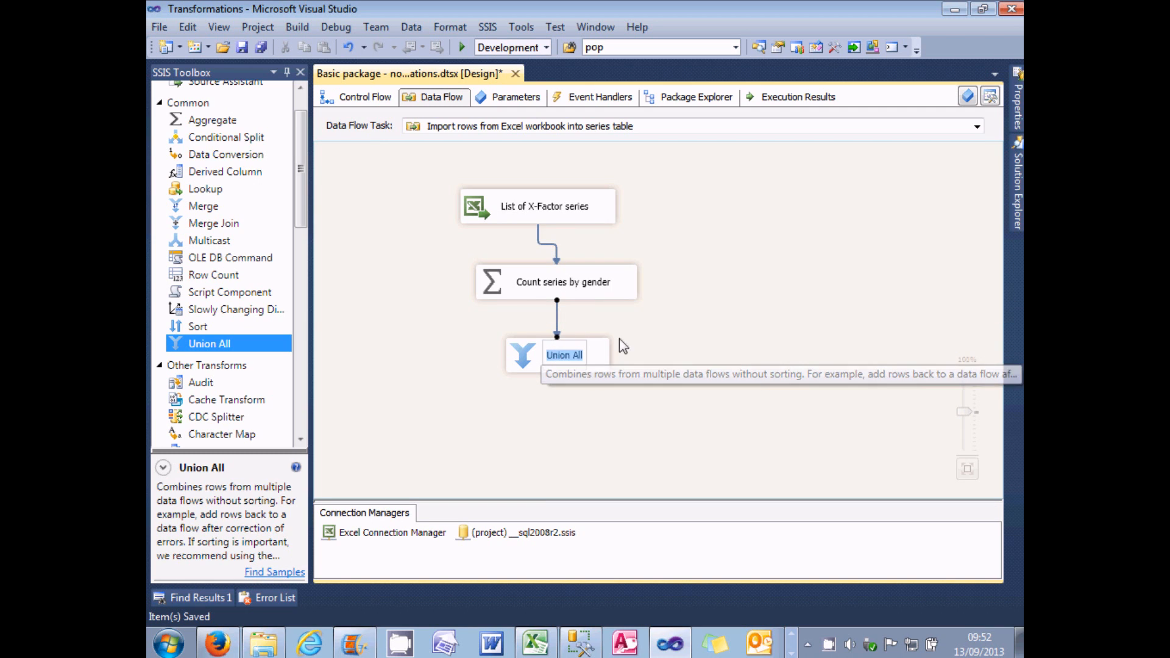
left_click(666, 341)
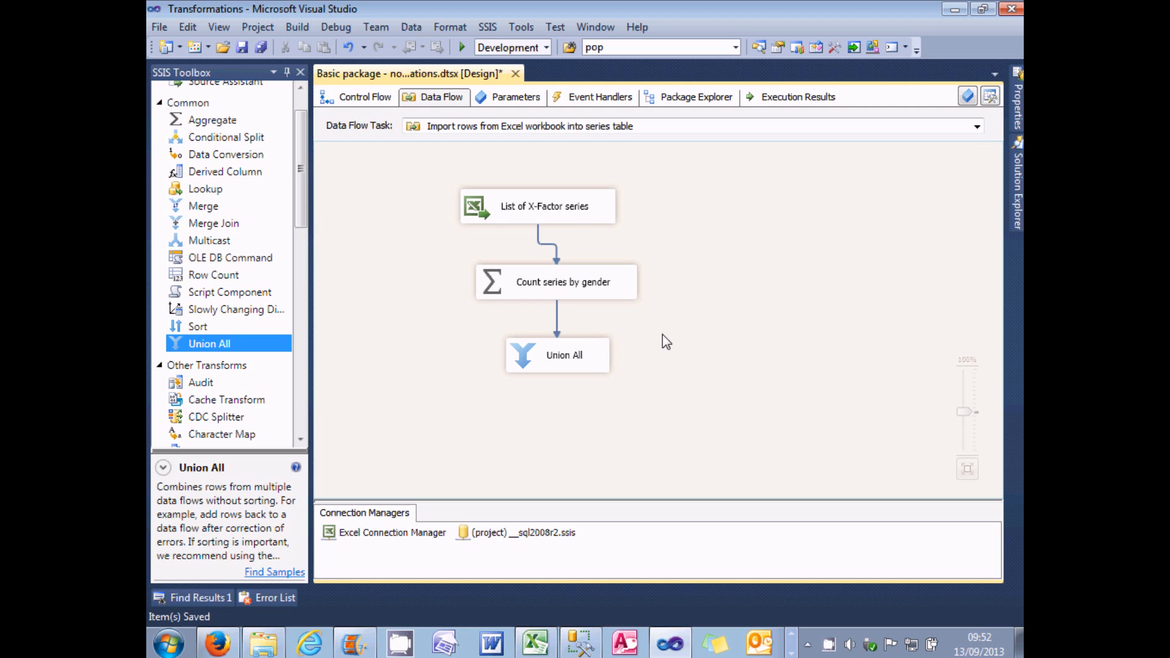
Step: Enable a data viewer on the path between Count series by gender and Union All, and run the package
right_click(556, 319)
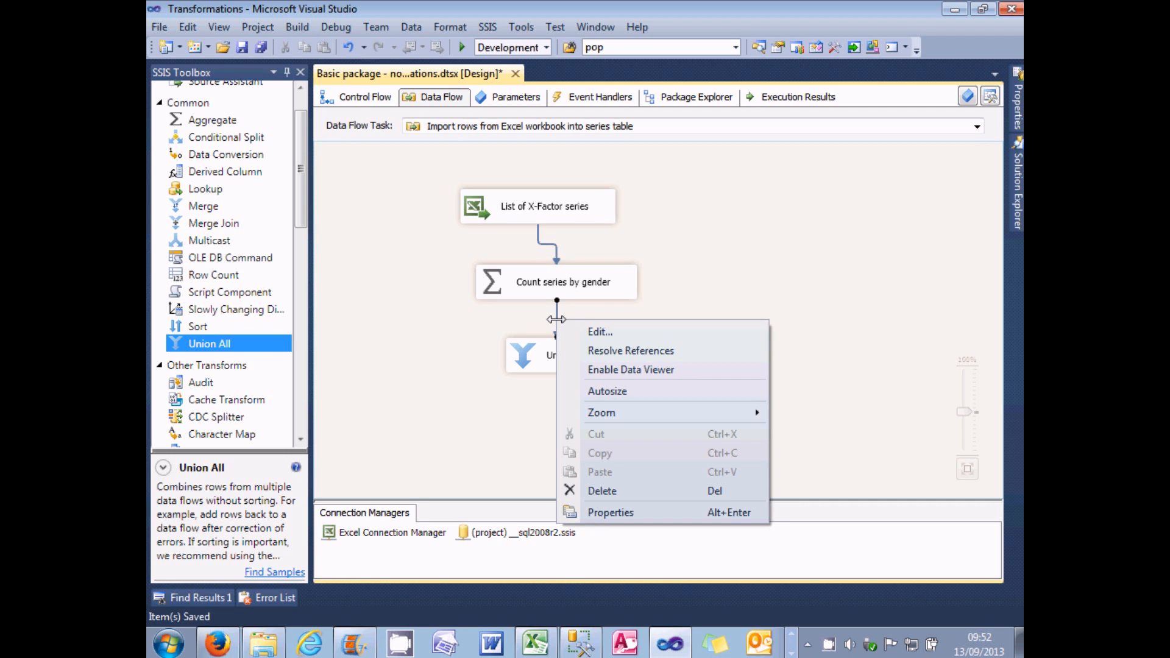
left_click(635, 369)
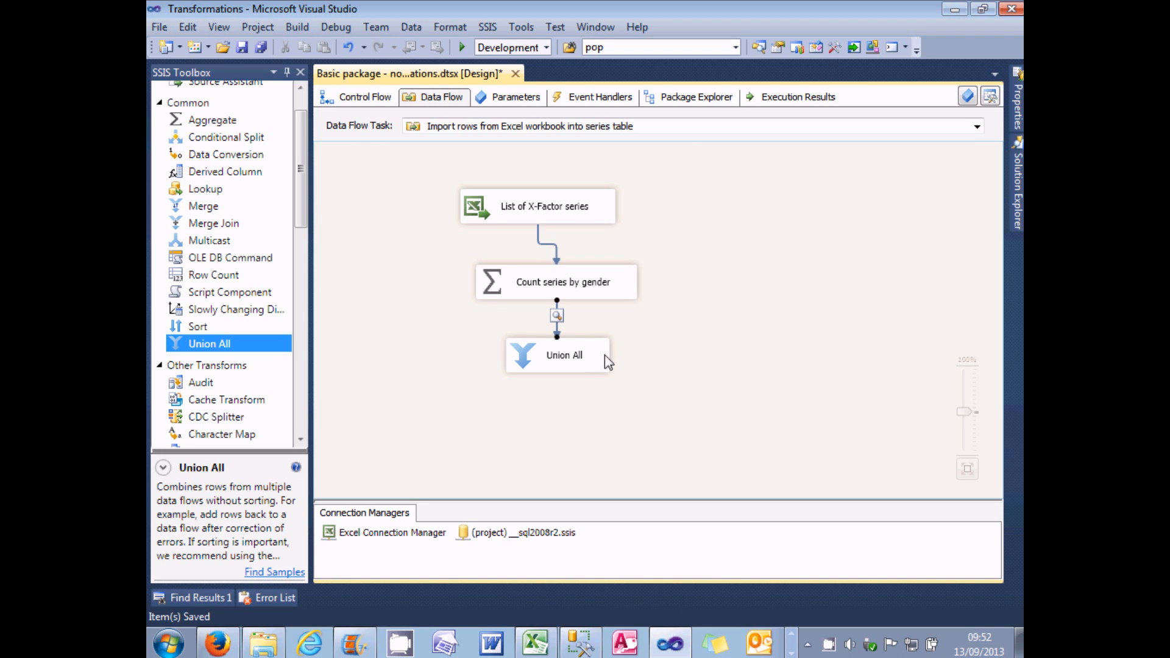
left_click(463, 48)
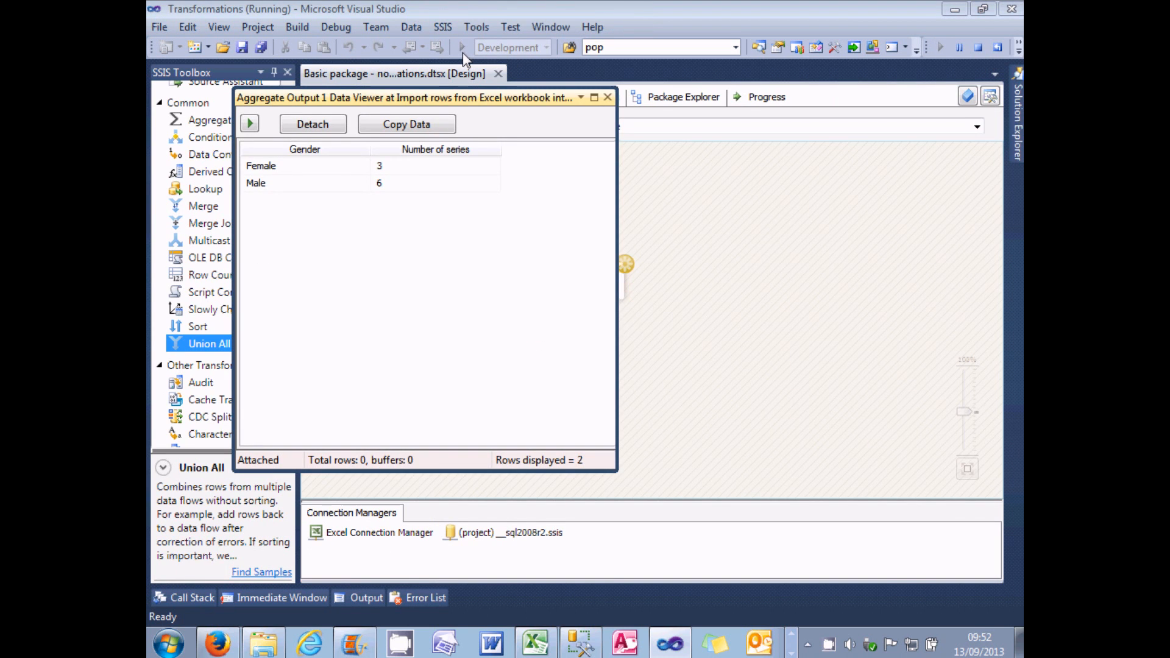
Step: Examine the number of series per gender in the data viewer, then close it and return the package to design mode
left_click_drag(478, 95, 893, 140)
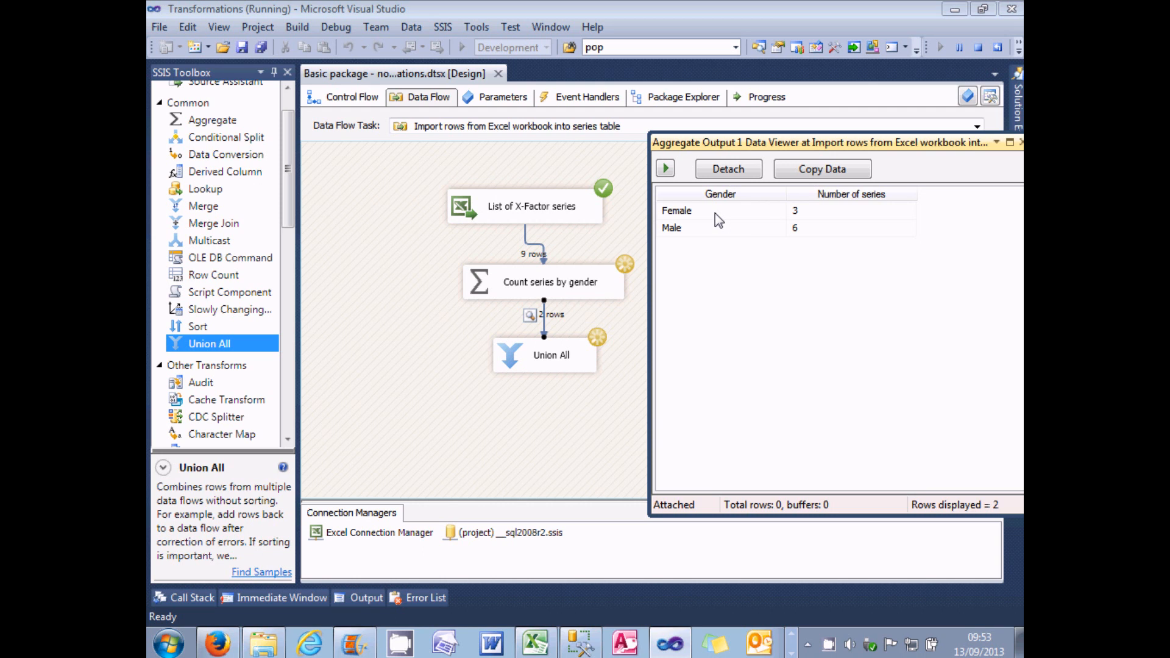
left_click_drag(719, 142, 628, 140)
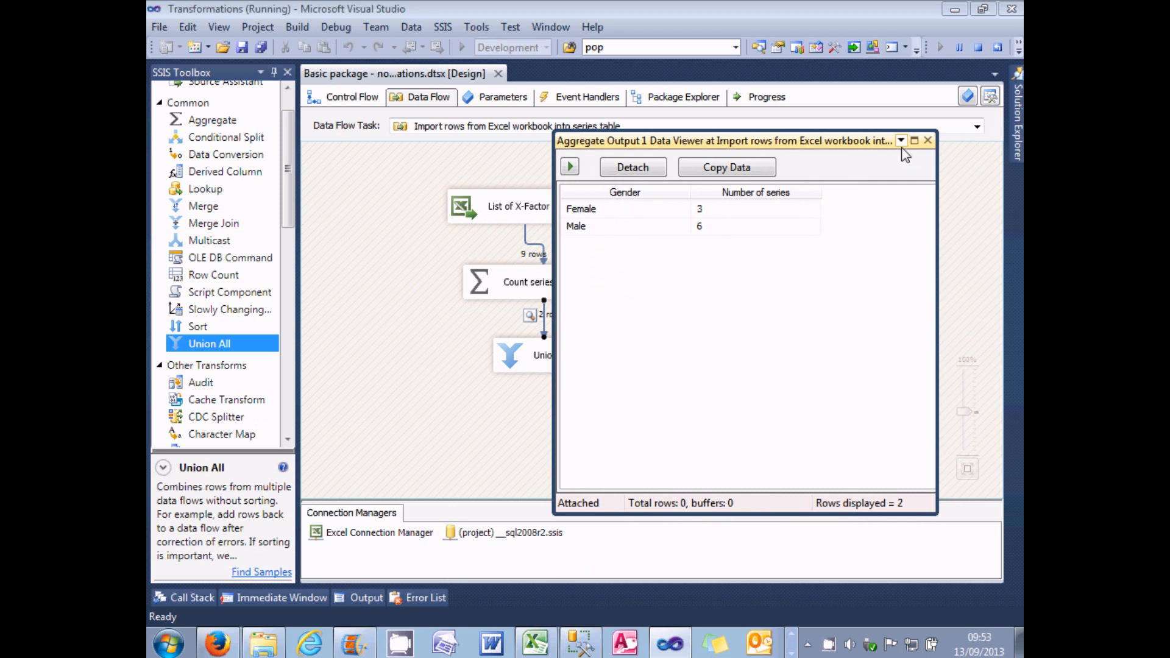
left_click(928, 140)
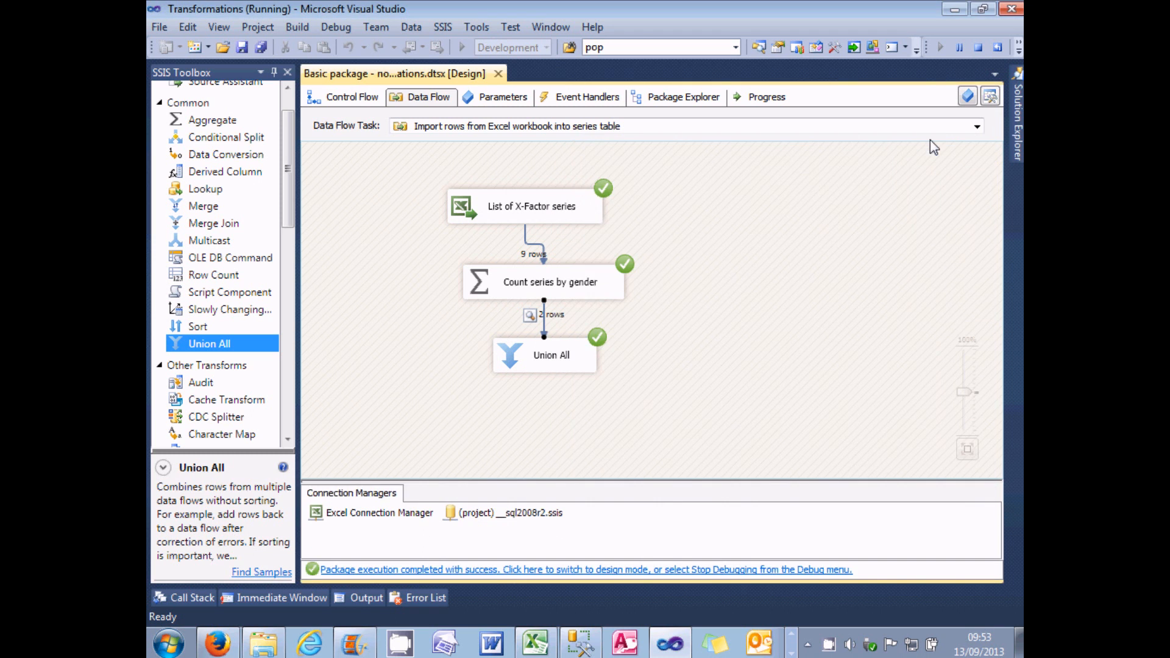
left_click(634, 570)
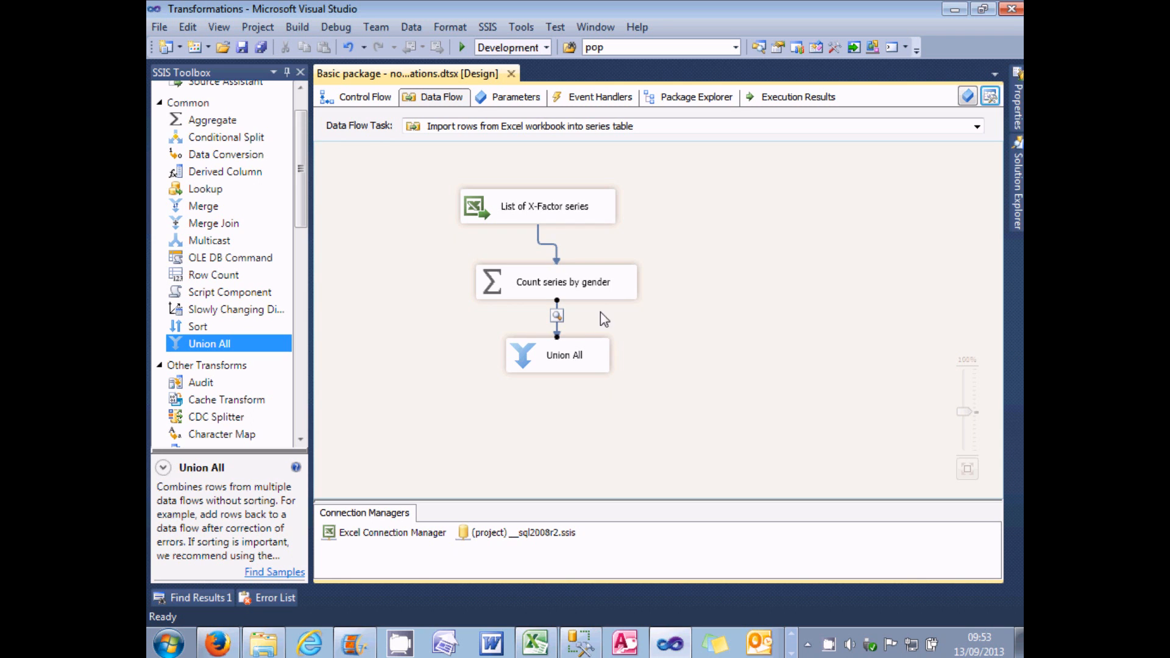
Step: Read the descriptions of the Row Sampling and Percentage Sampling transformations in the SSIS Toolbox
left_click_drag(302, 169, 296, 276)
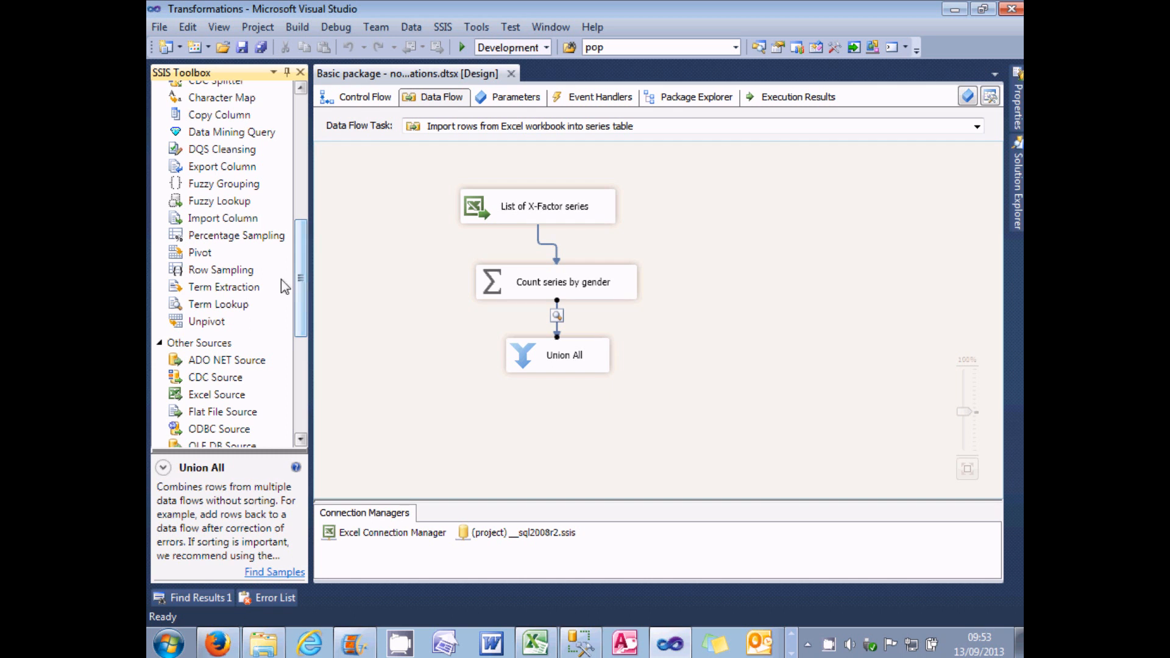
left_click(247, 271)
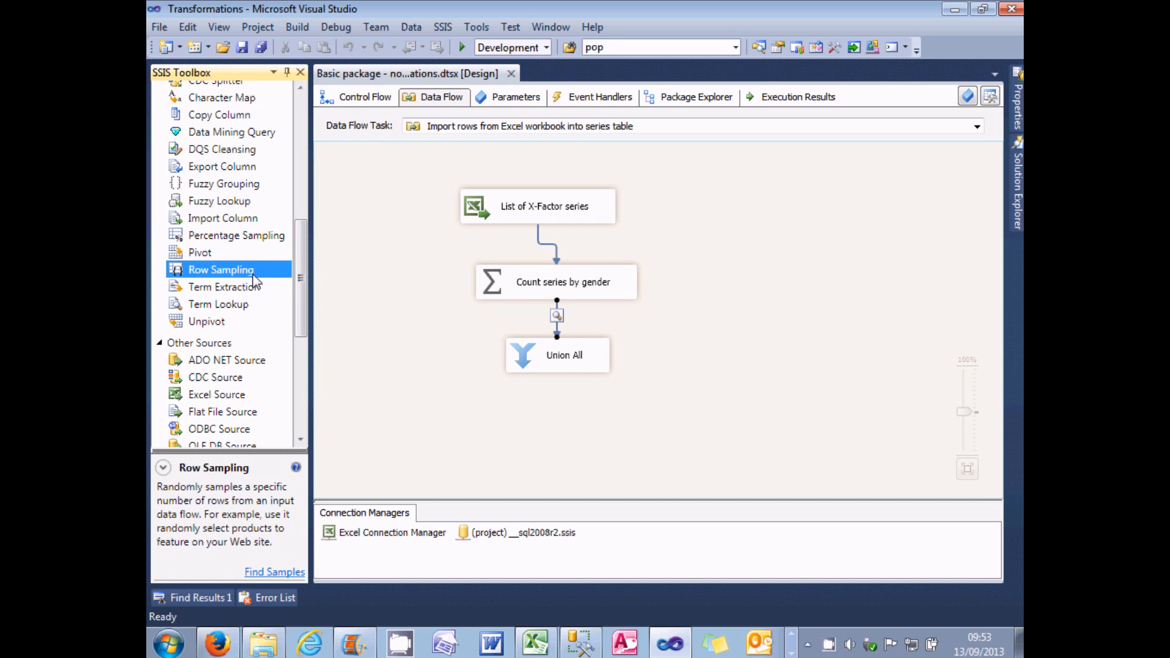
left_click(258, 240)
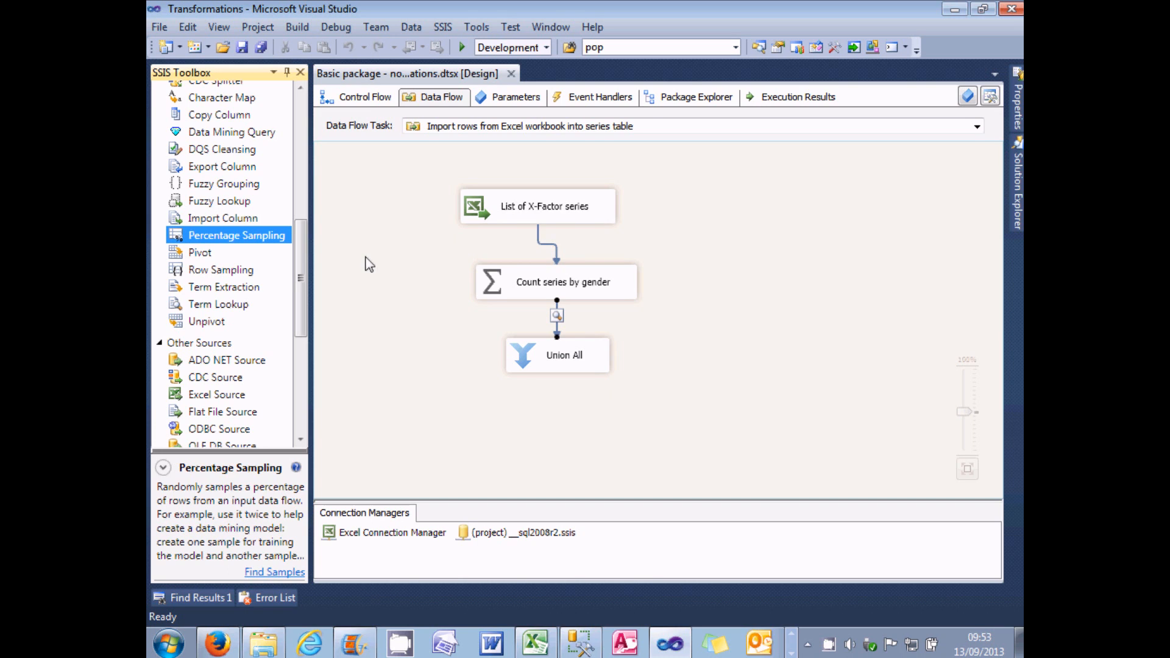
Step: Delete the Count series by gender and Union All transformations, leaving only the Excel source in the data flow
left_click(482, 282)
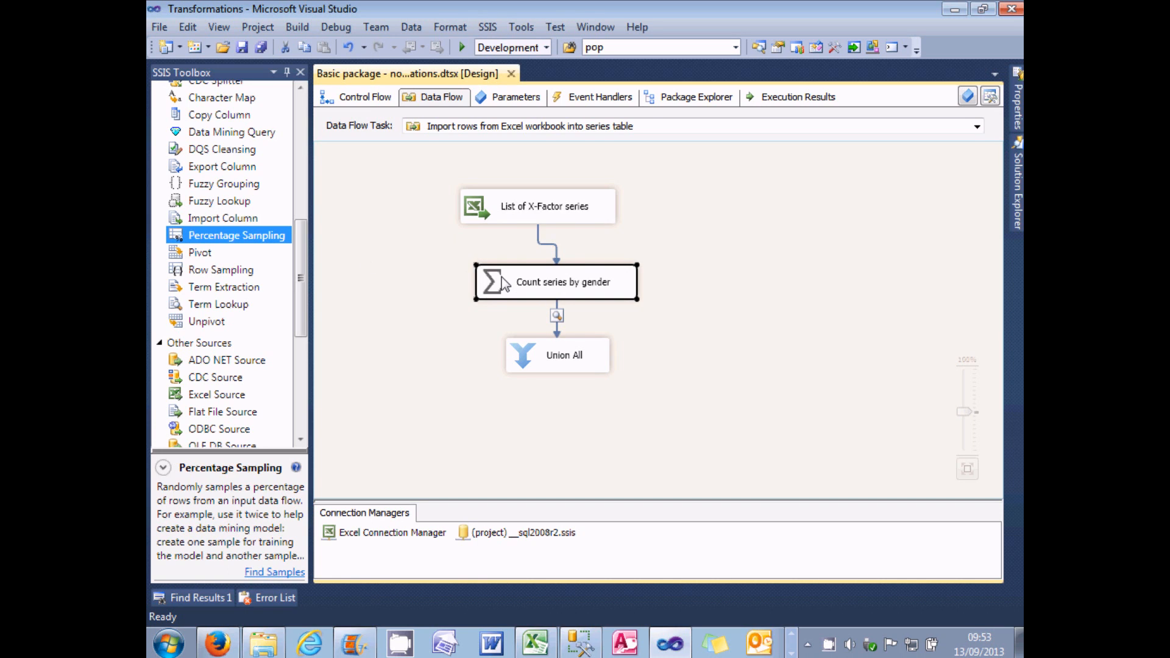
key("Delete")
left_click(515, 370)
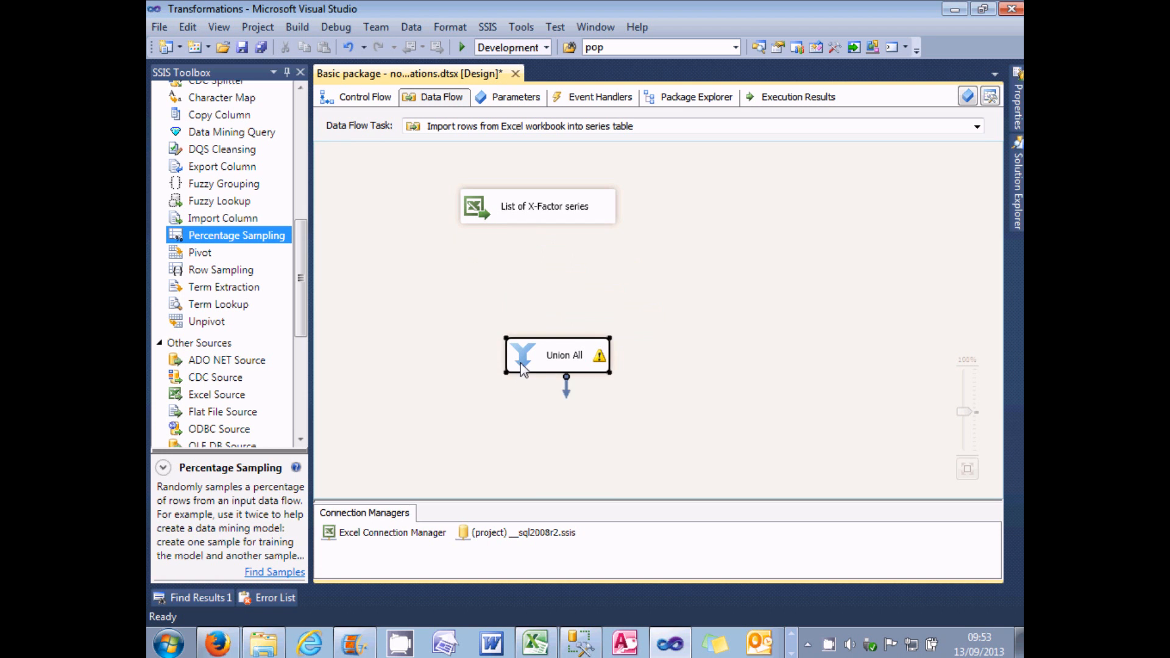
key("Delete")
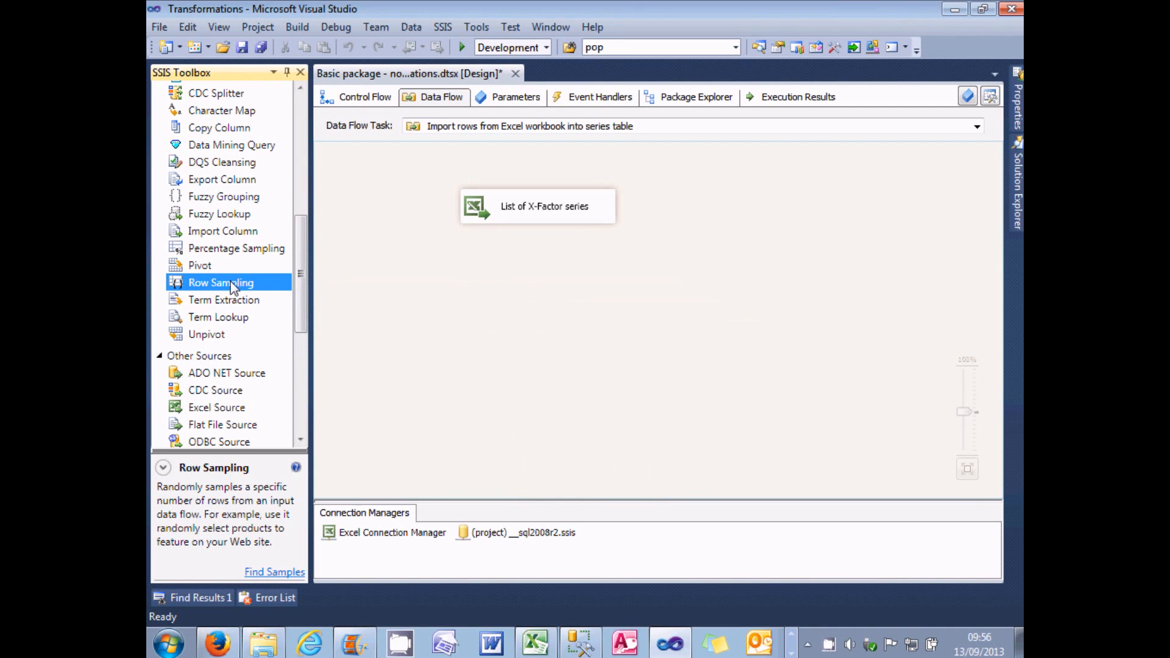
Step: Read the Percentage Sampling description, review the series rows in the Excel contestants workbook, and return to Visual Studio
left_click(234, 250)
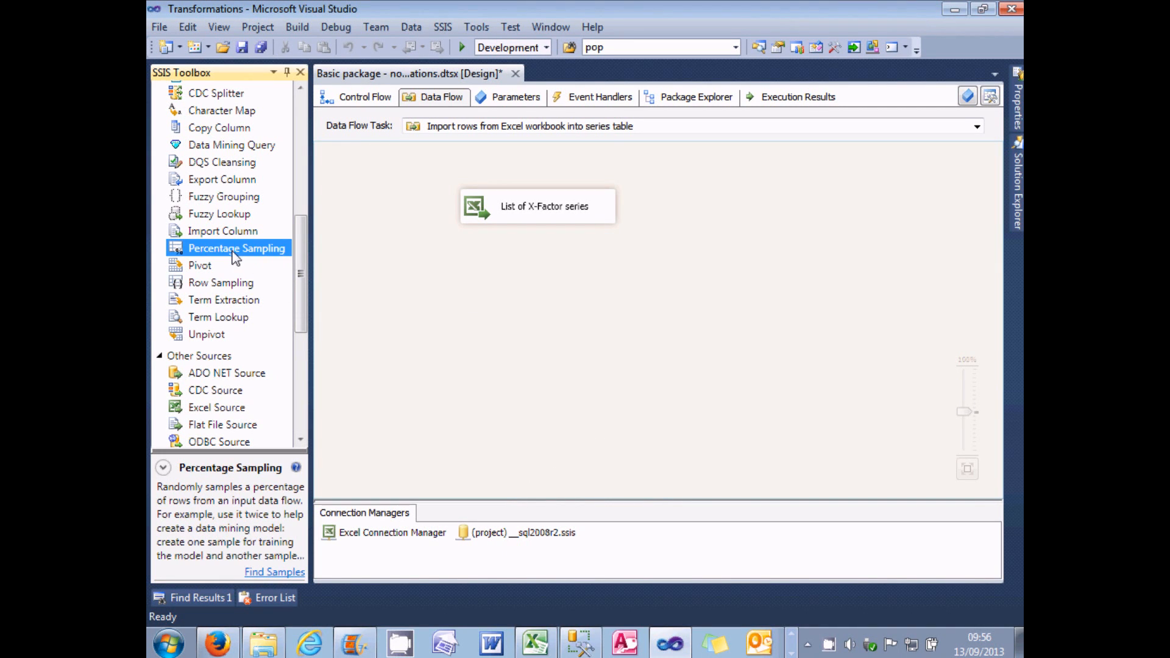
left_click(535, 641)
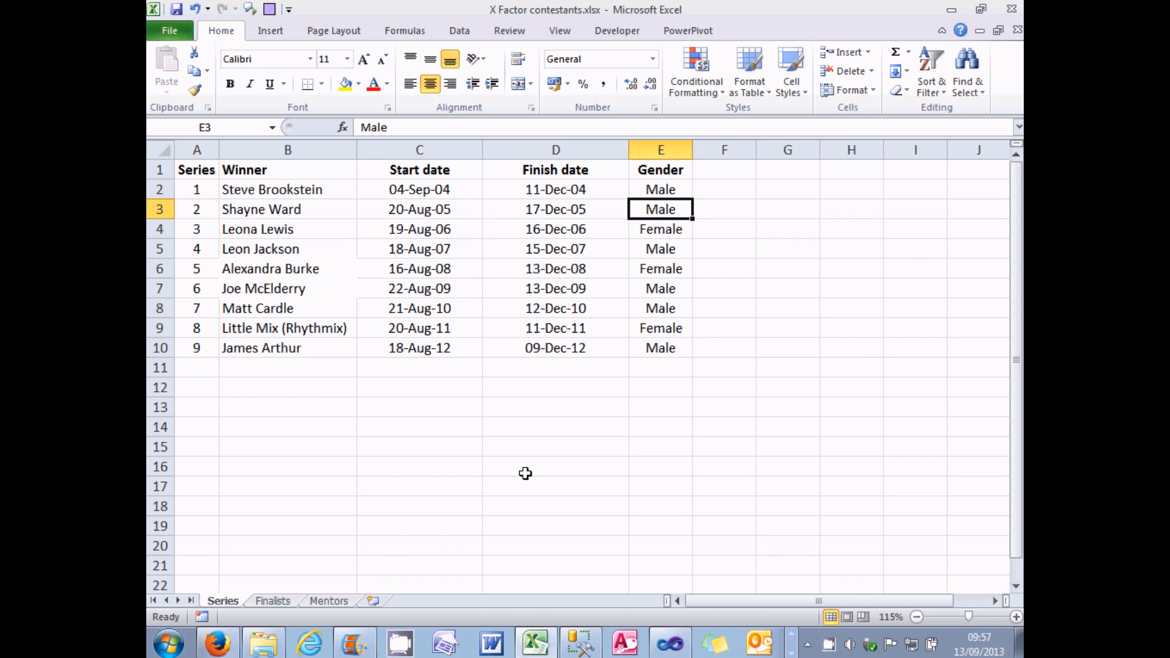
left_click(669, 643)
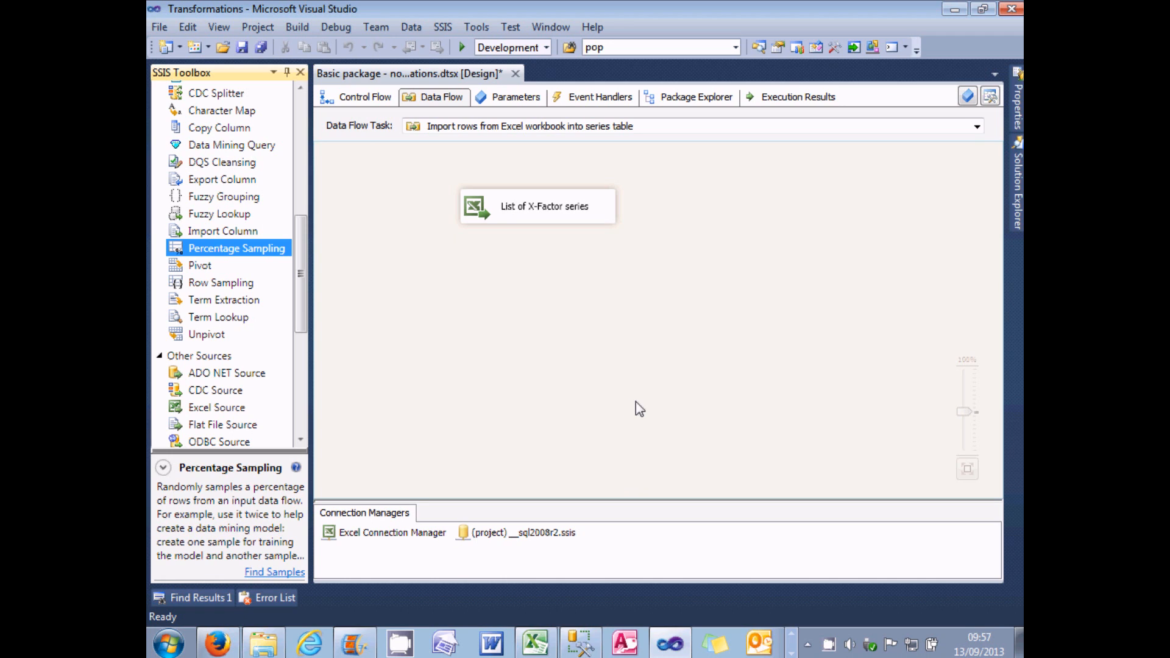
Step: Add a Row Sampling transformation below the List of X-Factor series source and rename it "Sample 3 rows"
left_click_drag(235, 283, 490, 282)
left_click(531, 279)
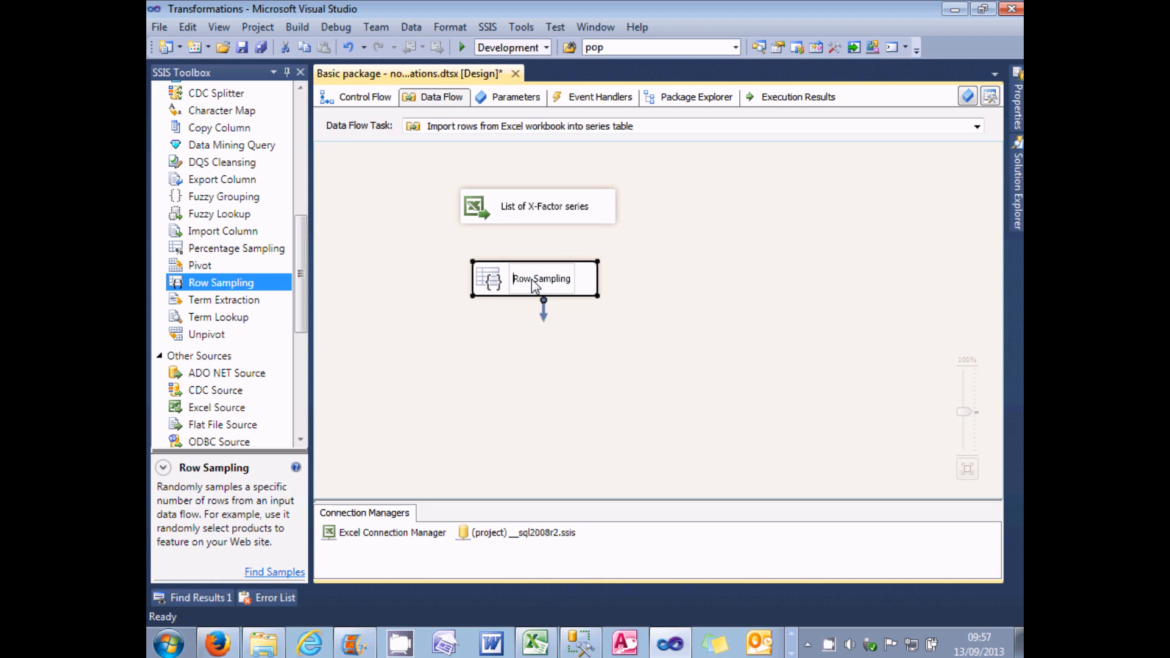
type("sam")
key("Home")
type("samp")
key("BackSpace")
key("BackSpace")
key("BackSpace")
key("BackSpace")
type("Sample ")
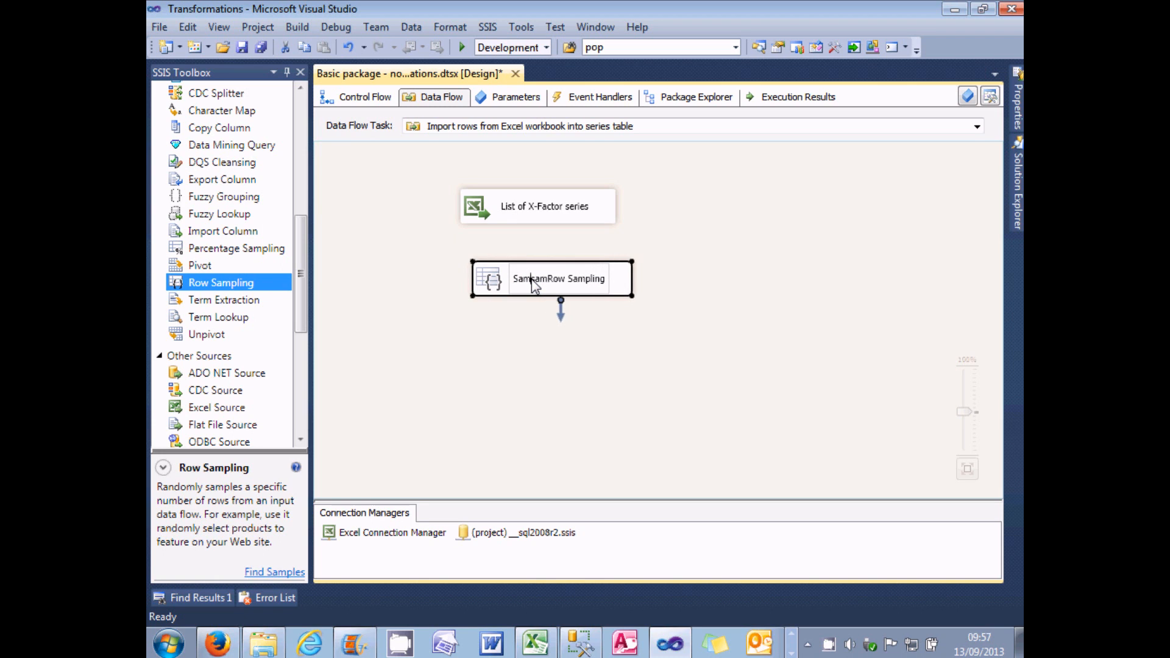
type("3 rows")
key("shift+End")
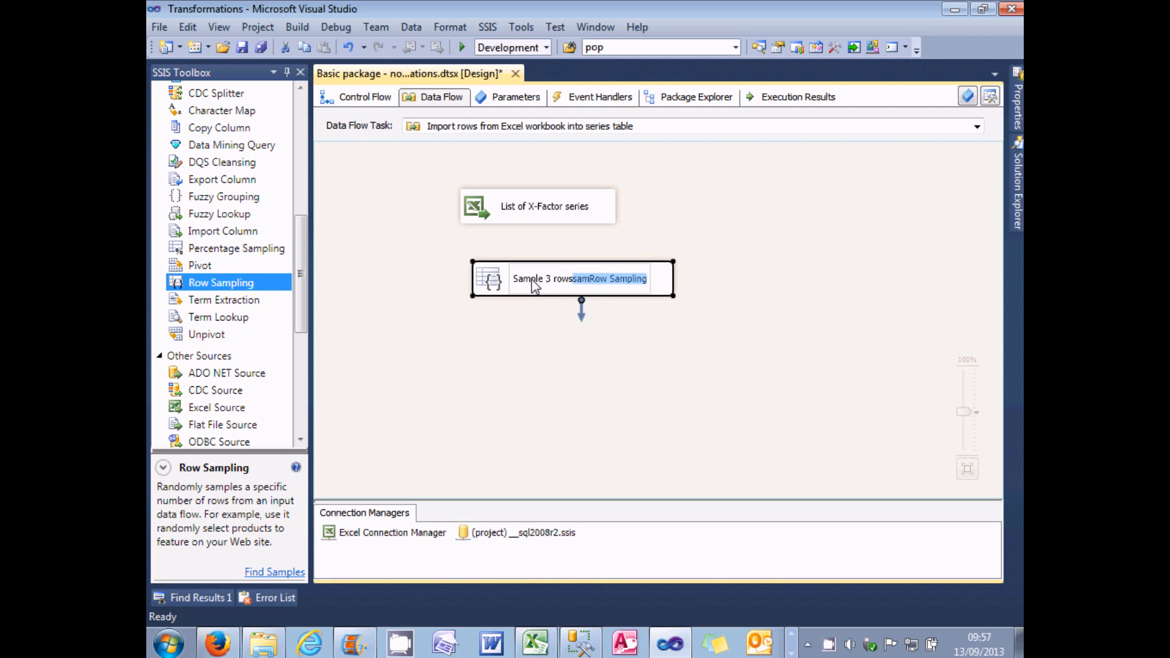
key("Delete")
key("Return")
Step: Connect the List of X-Factor series source to Sample 3 rows and set that transformation's number of rows to 3
left_click(543, 217)
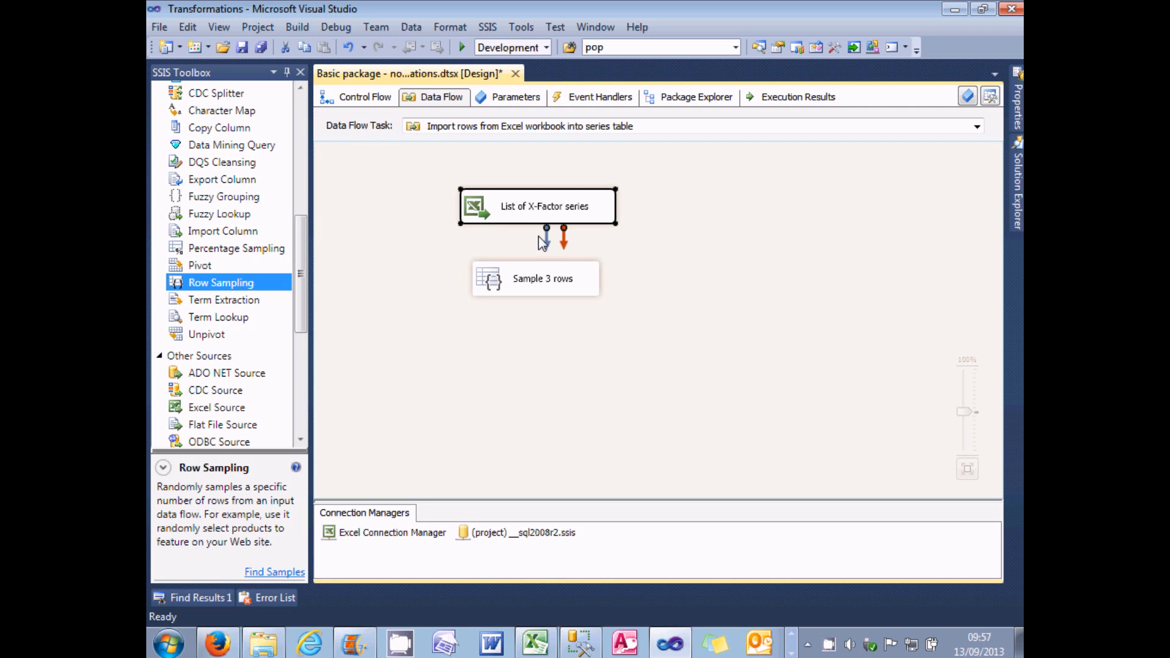
left_click_drag(547, 247, 544, 281)
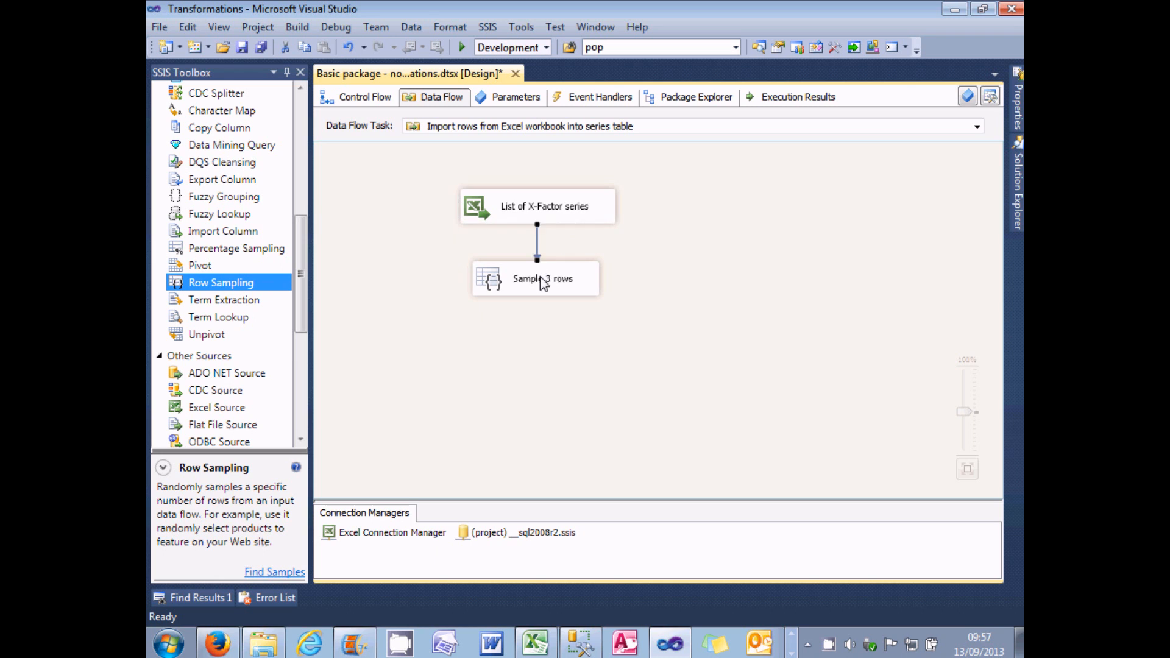
double_click(494, 285)
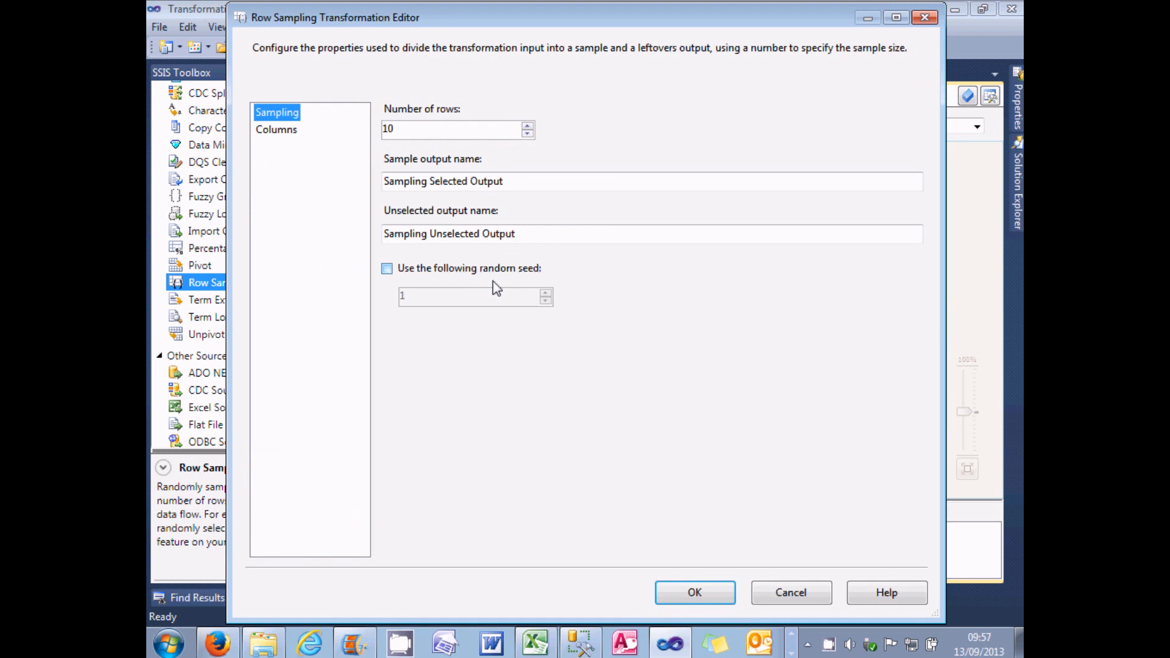
left_click(418, 130)
type("3")
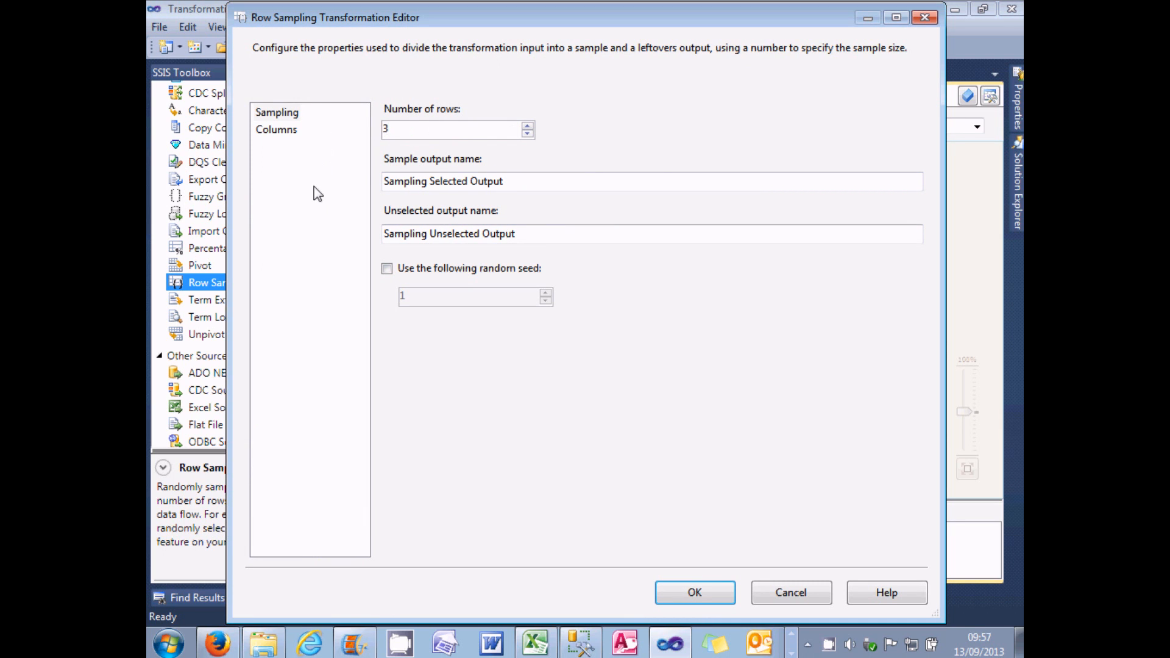
Step: Name the Row Sampling outputs "Selected rows" and "Unselected rows", leave the random seed off, and apply the settings
left_click(387, 270)
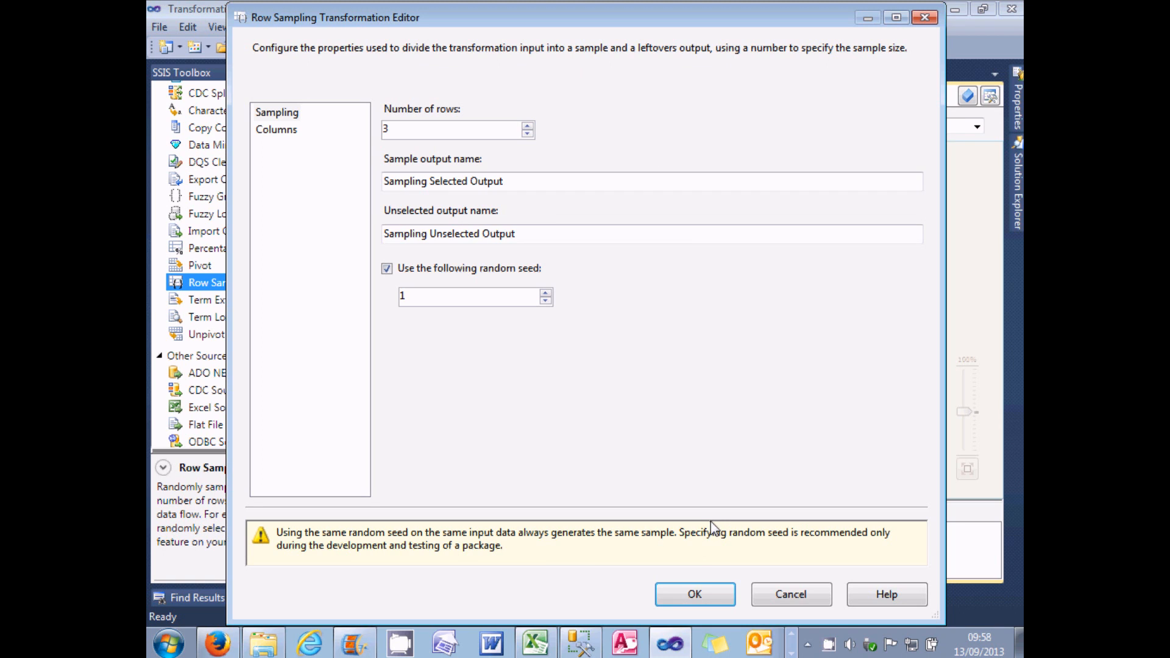
left_click(387, 269)
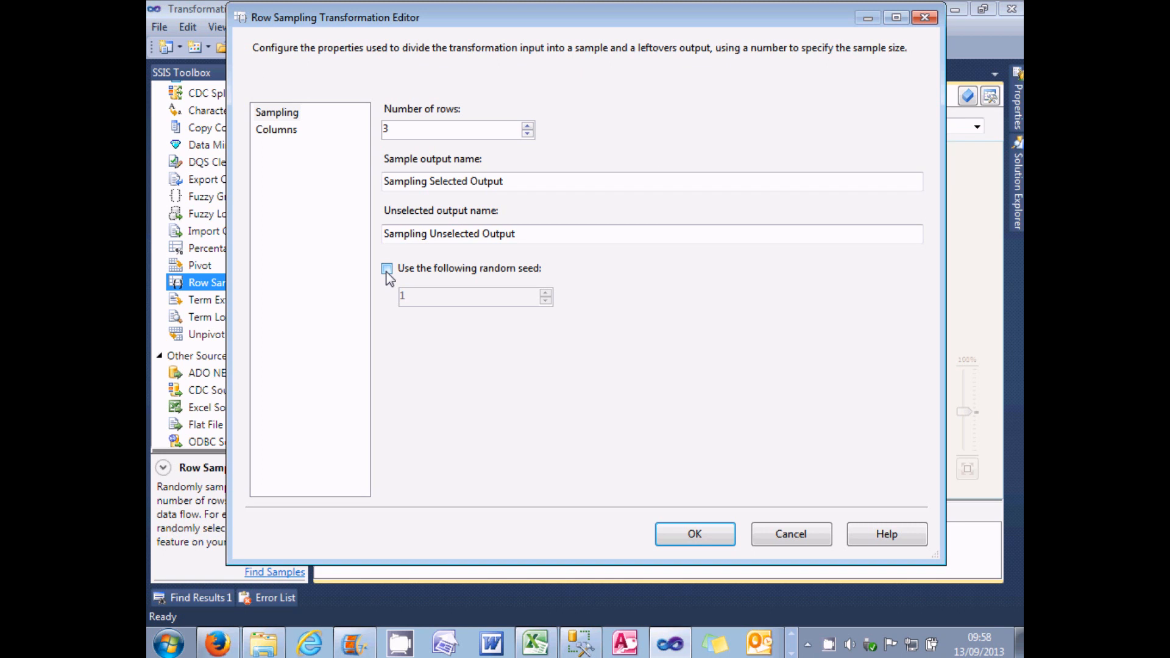
left_click_drag(533, 181, 372, 176)
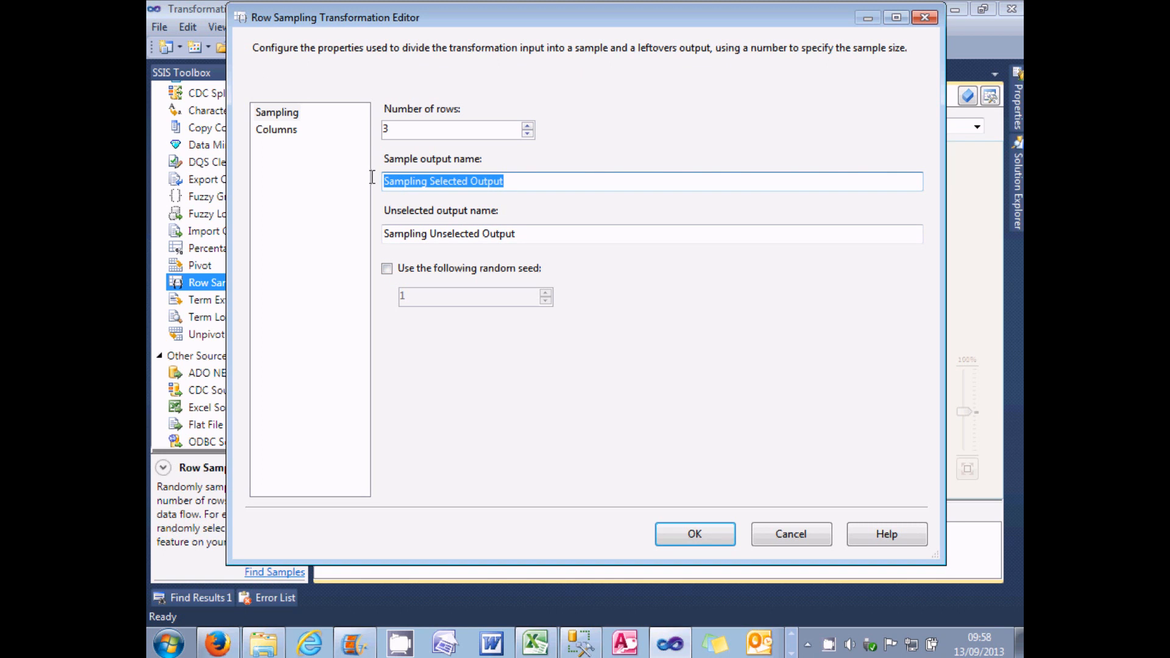
type("Selected rows")
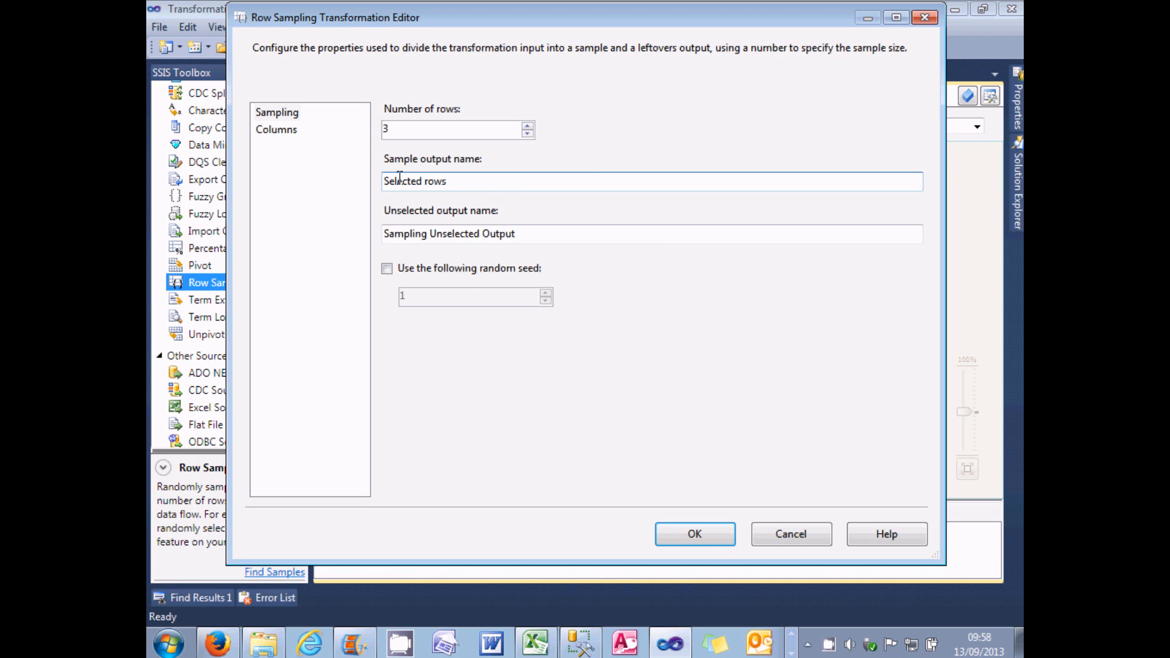
left_click_drag(528, 233, 369, 237)
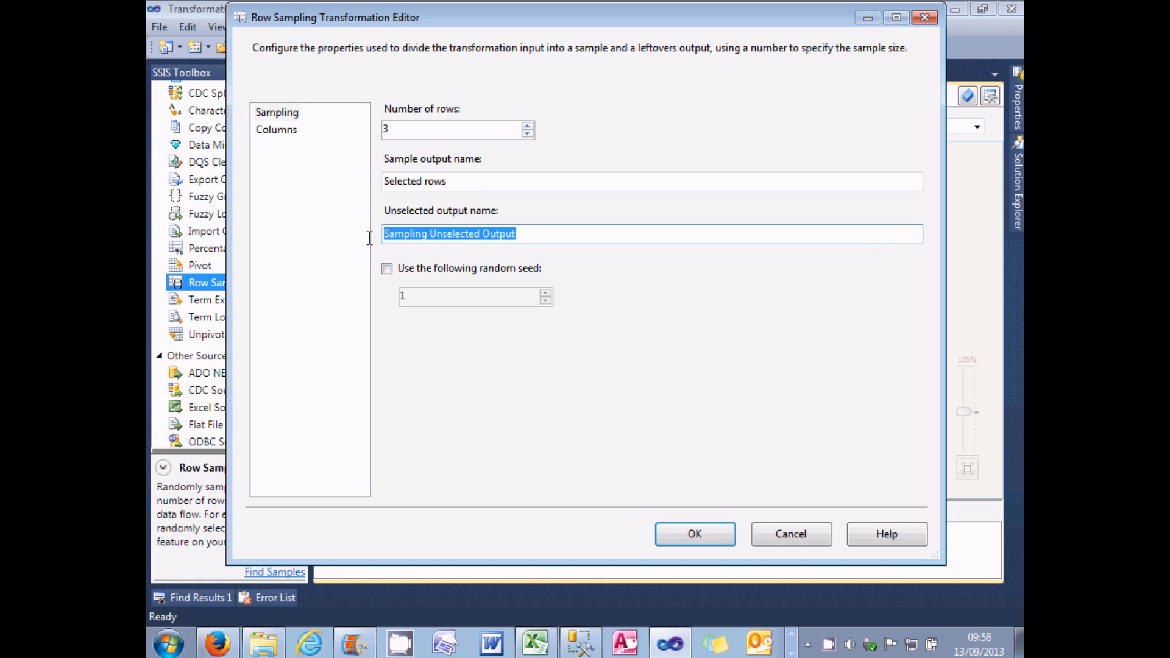
type("Unselected rows")
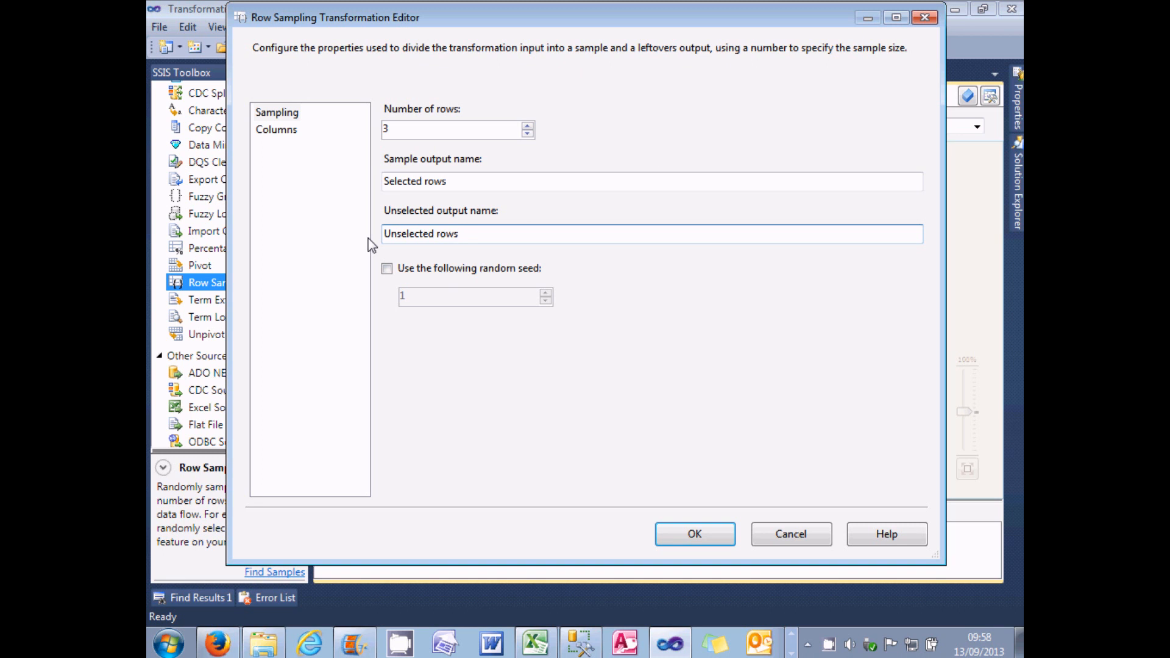
left_click(714, 534)
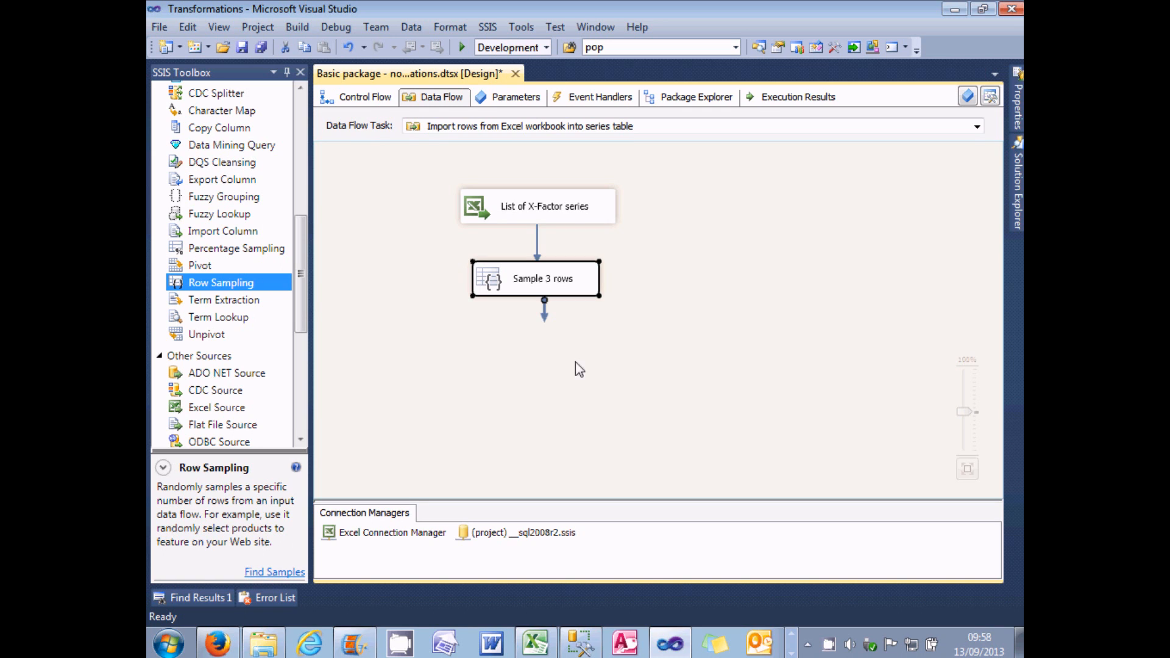
Step: Add two Union All transformations side by side below Sample 3 rows
left_click_drag(301, 275, 303, 219)
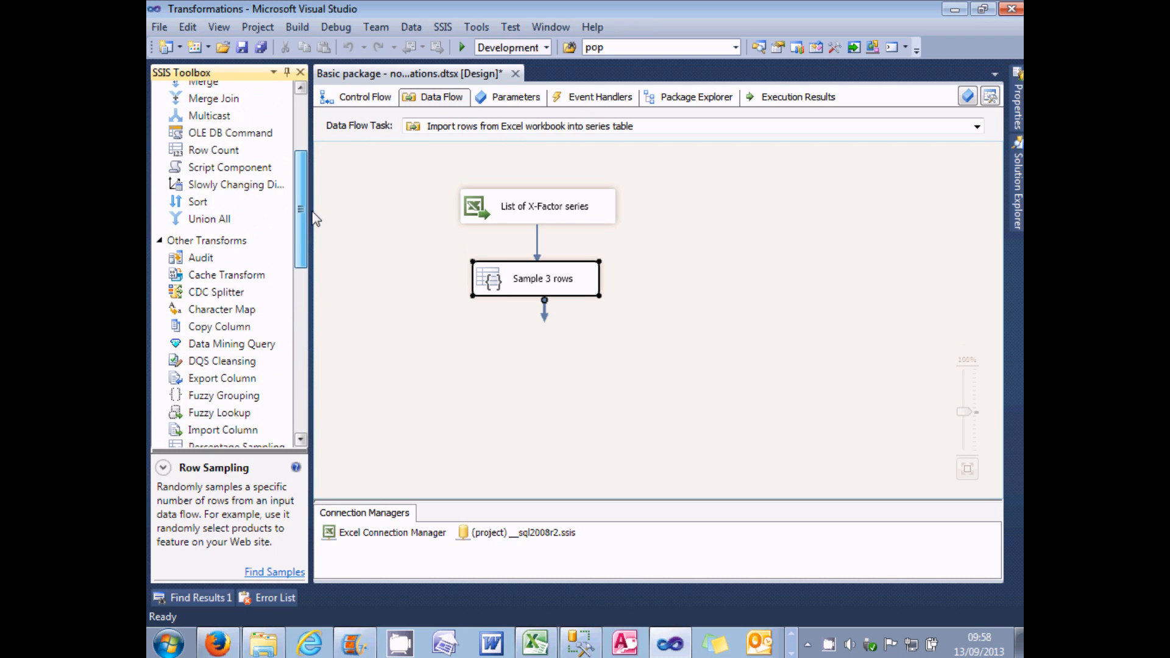
left_click_drag(210, 219, 354, 297)
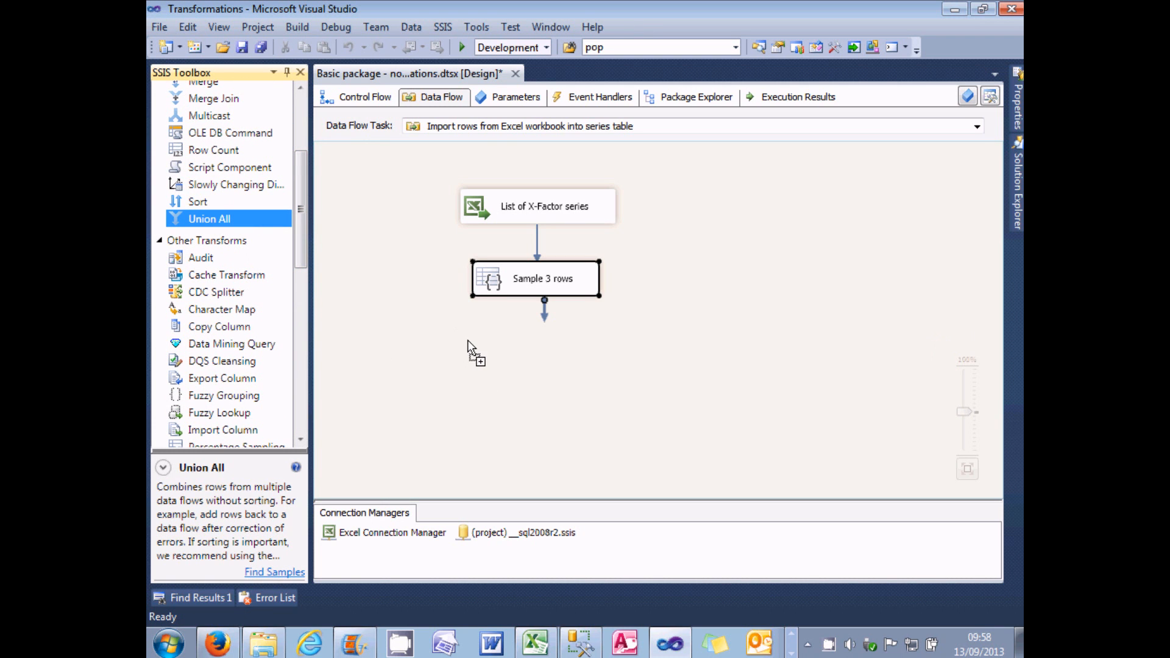
left_click_drag(467, 341, 469, 341)
left_click_drag(212, 221, 495, 309)
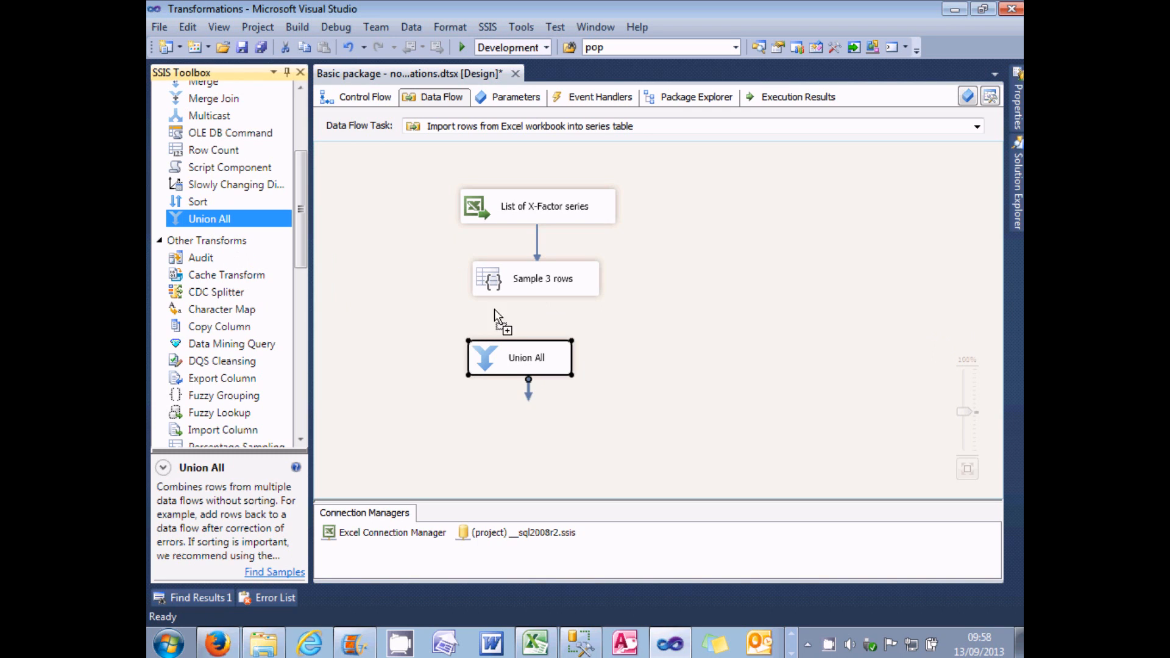
left_click_drag(663, 349, 664, 350)
left_click_drag(536, 353, 481, 357)
left_click(714, 367)
left_click_drag(714, 366, 647, 358)
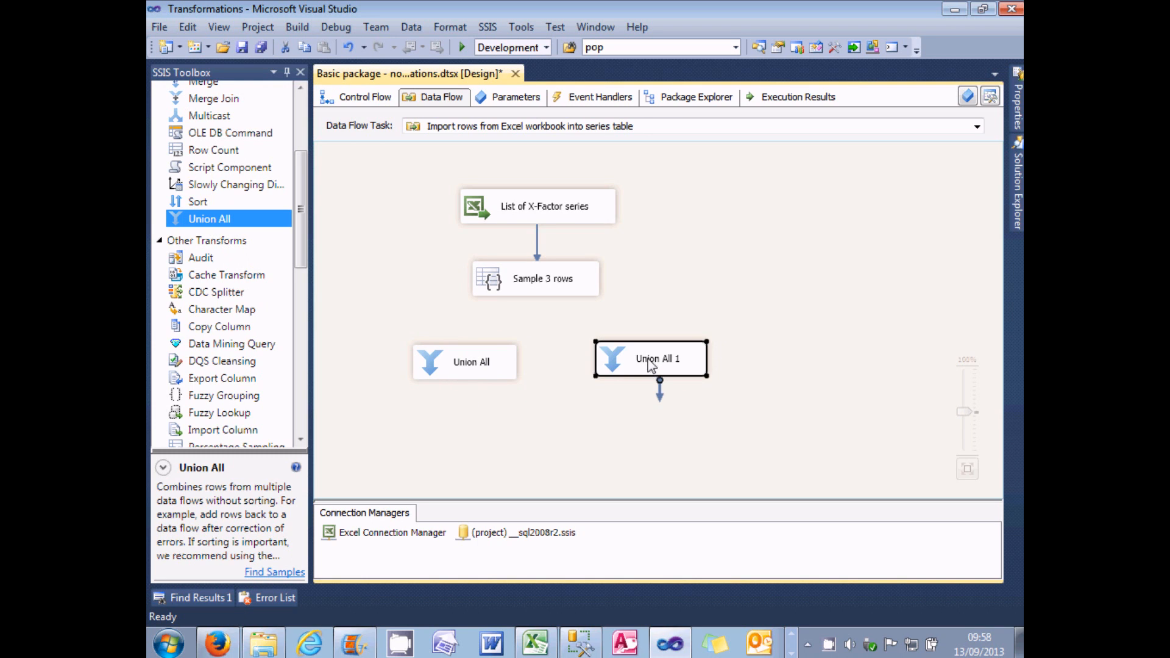
Step: Rename the first Union All transformation "Selected data" and the second one "Unselected data"
left_click(478, 366)
left_click(478, 368)
type("Selected data")
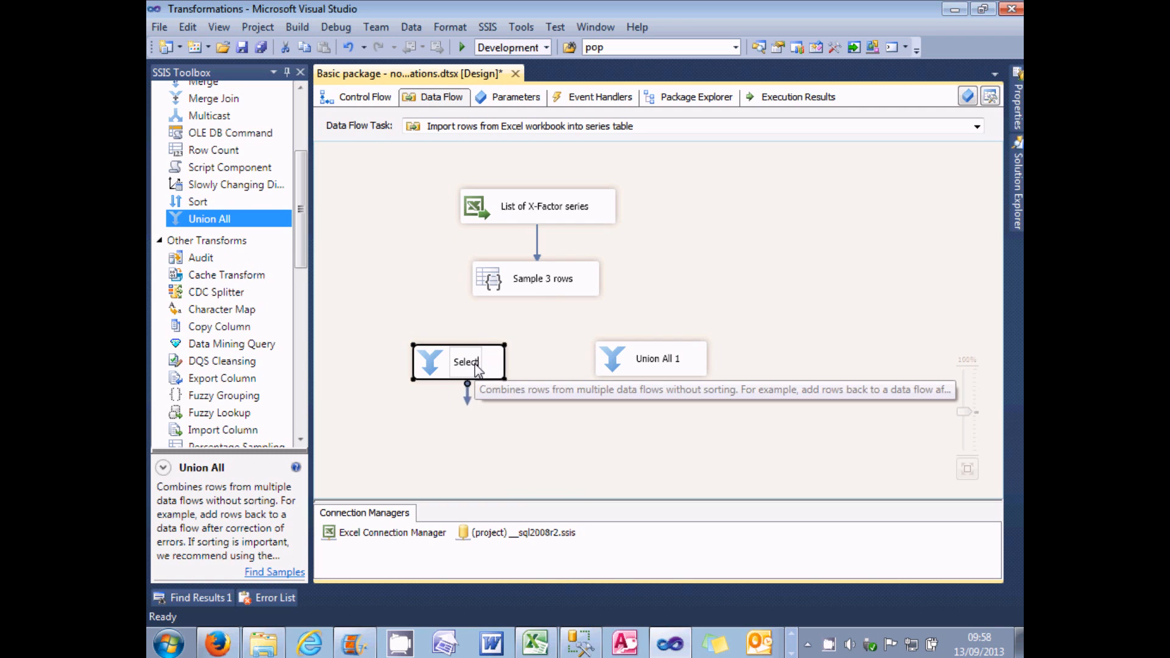
left_click(657, 362)
left_click(658, 363)
type("Unsele")
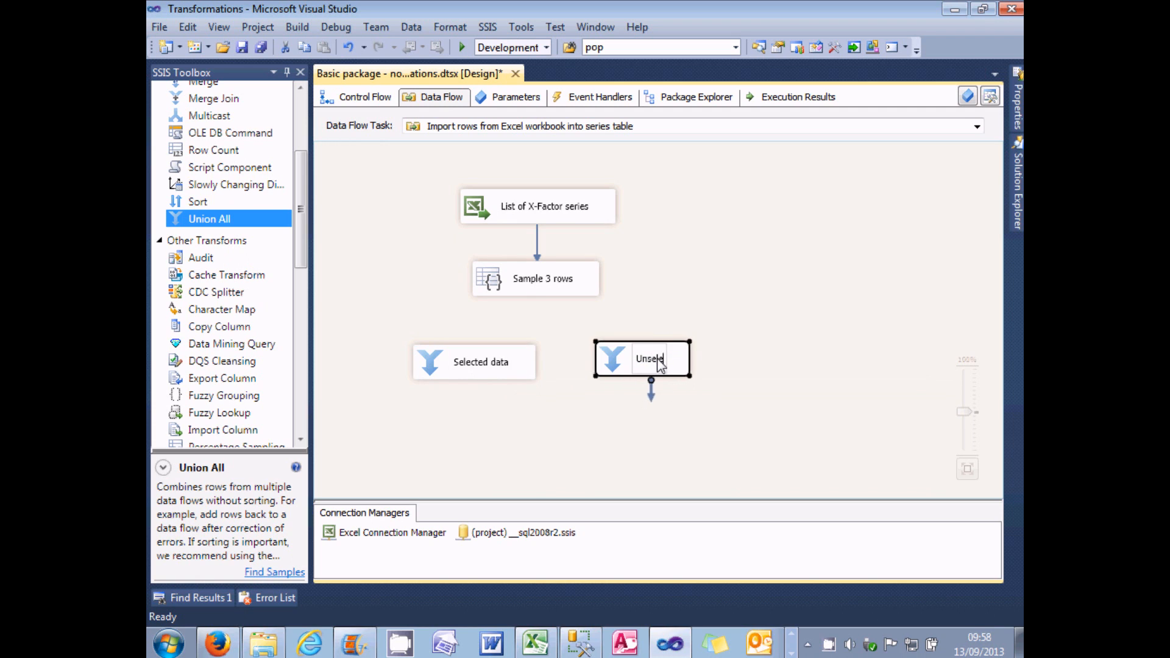
type("cted data")
left_click(792, 298)
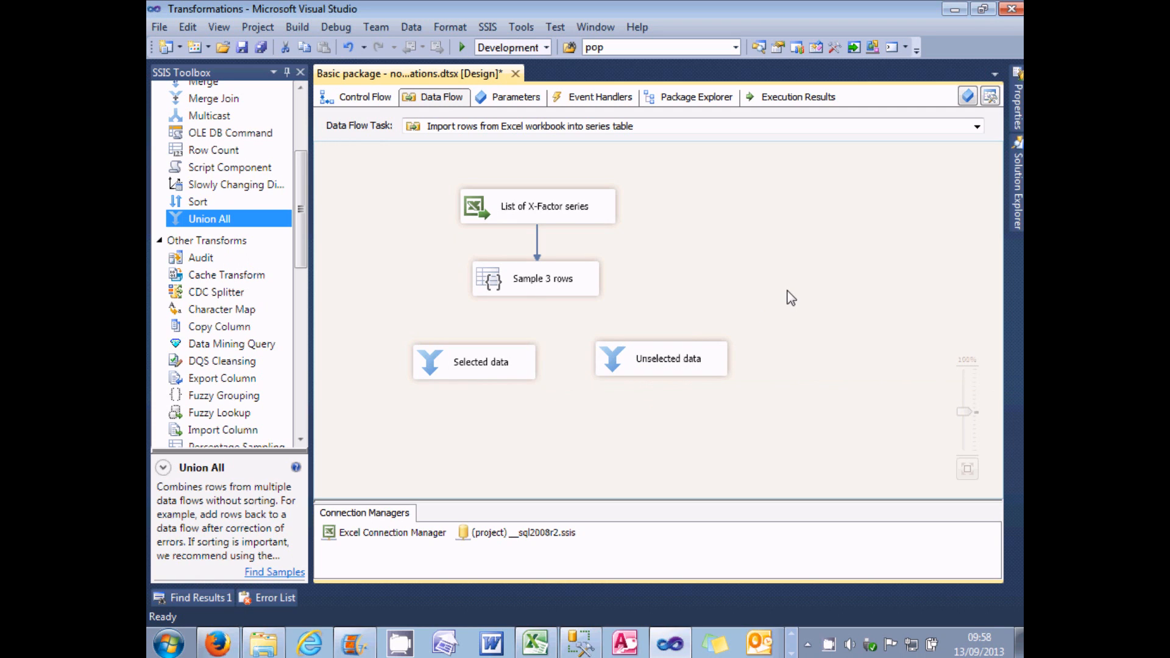
Step: Connect the Selected rows output of Sample 3 rows to Selected data, and its Unselected rows output to Unselected data
left_click(559, 291)
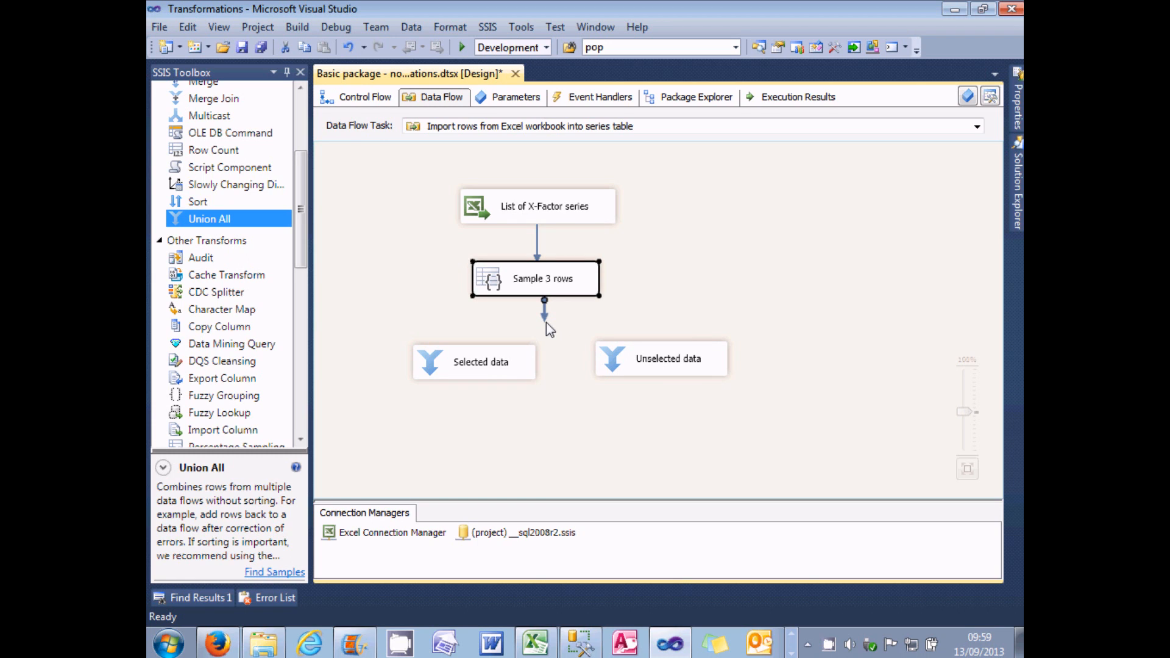
left_click_drag(544, 308, 457, 361)
left_click_drag(455, 361, 458, 361)
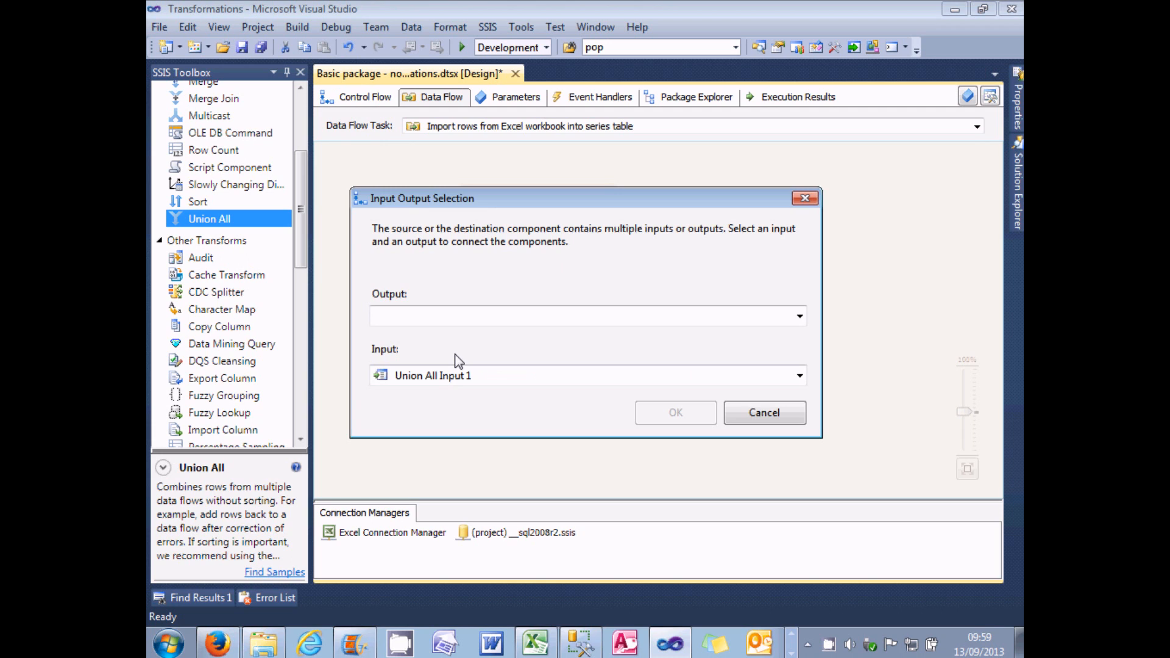
left_click(801, 316)
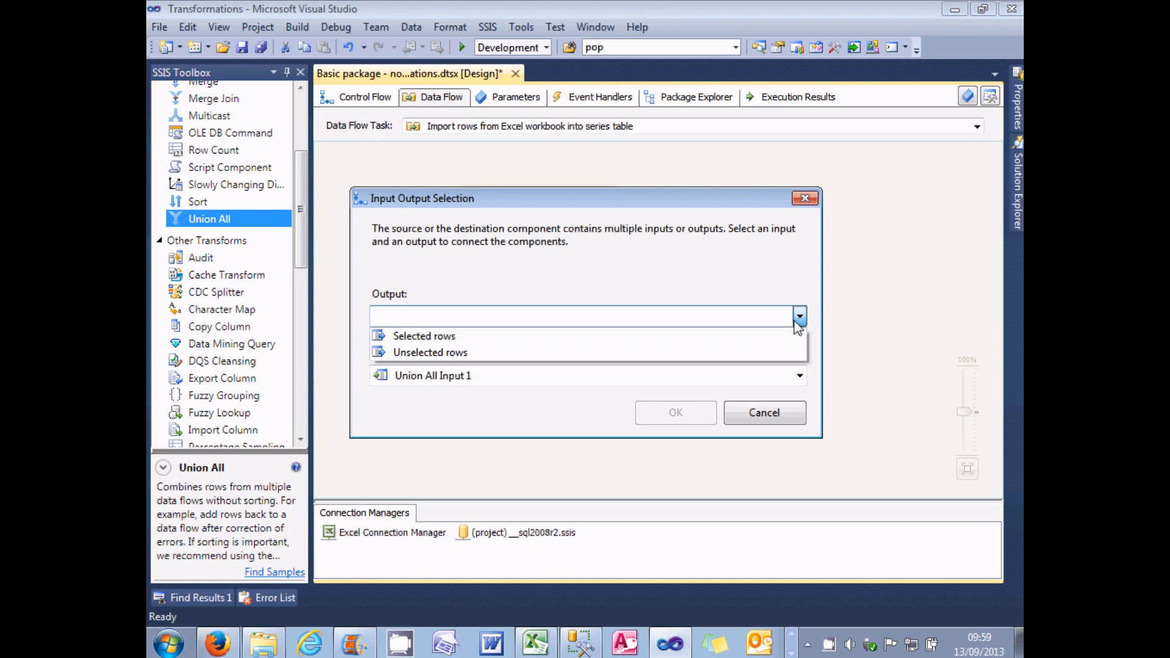
left_click(756, 343)
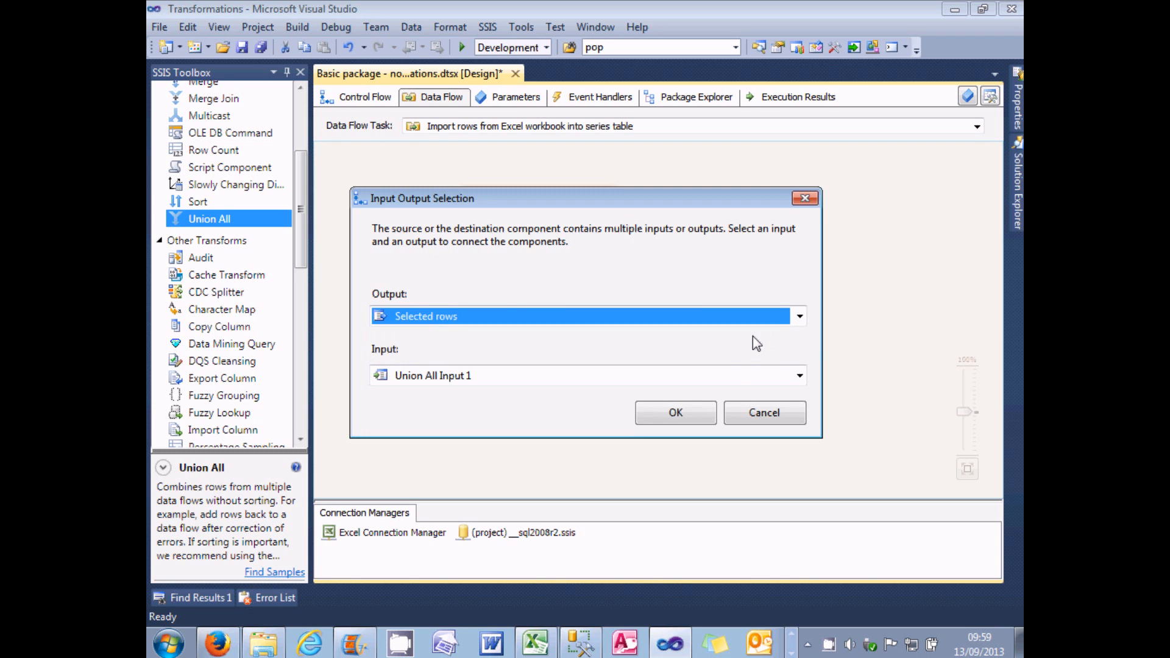
left_click(676, 412)
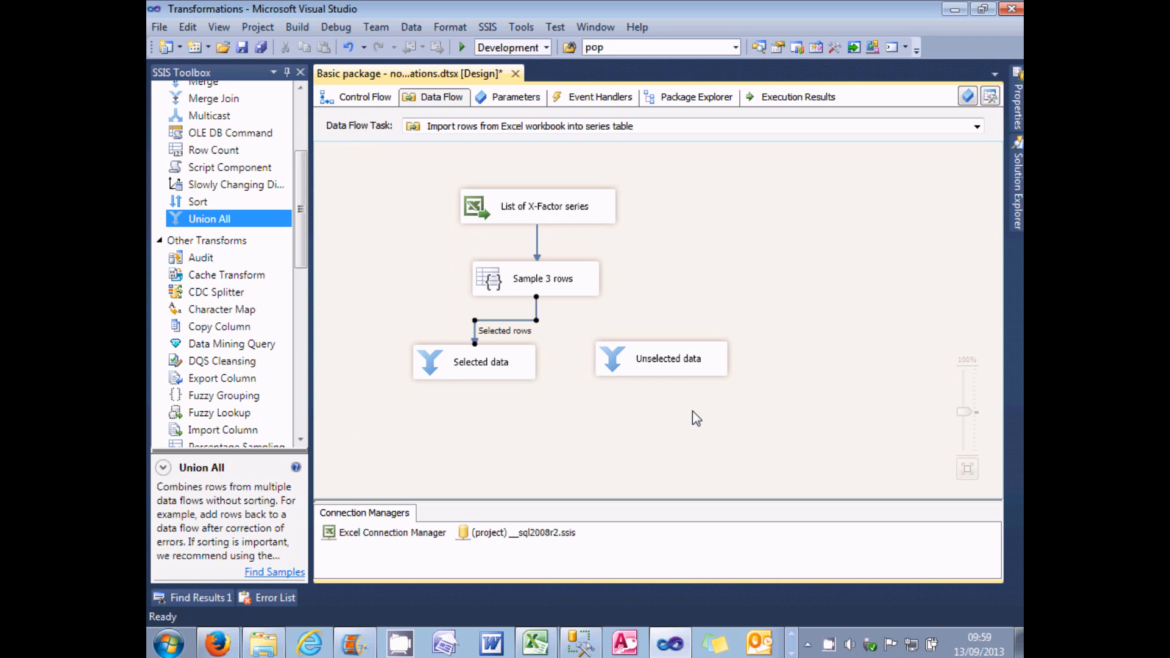
left_click(559, 291)
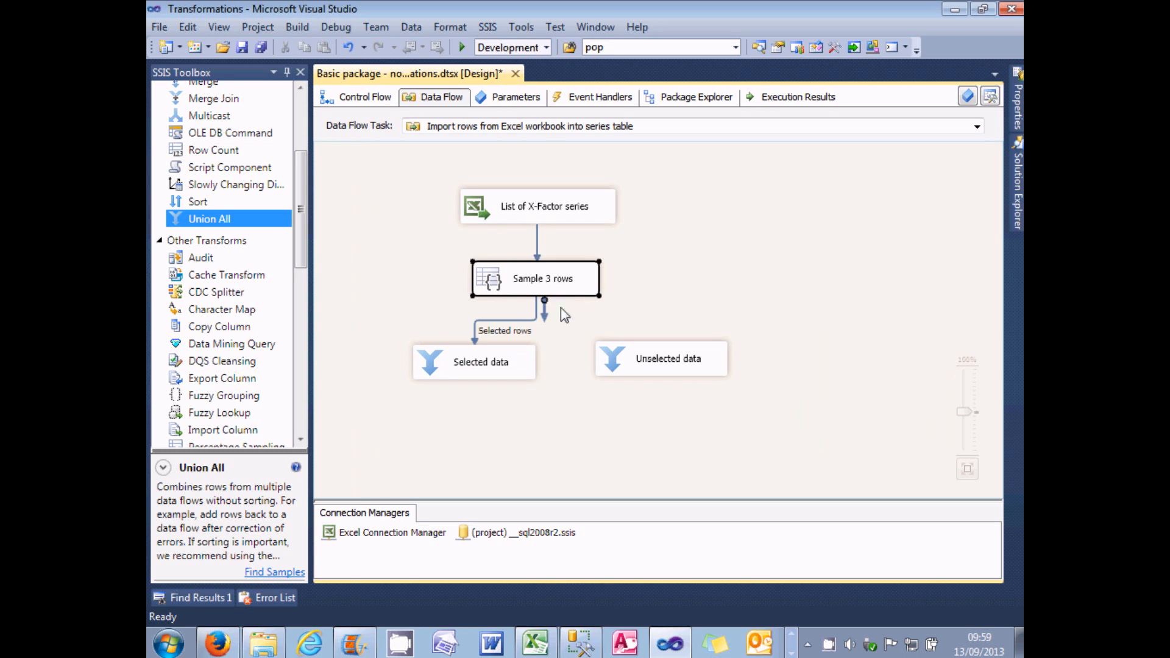
left_click_drag(556, 300, 670, 364)
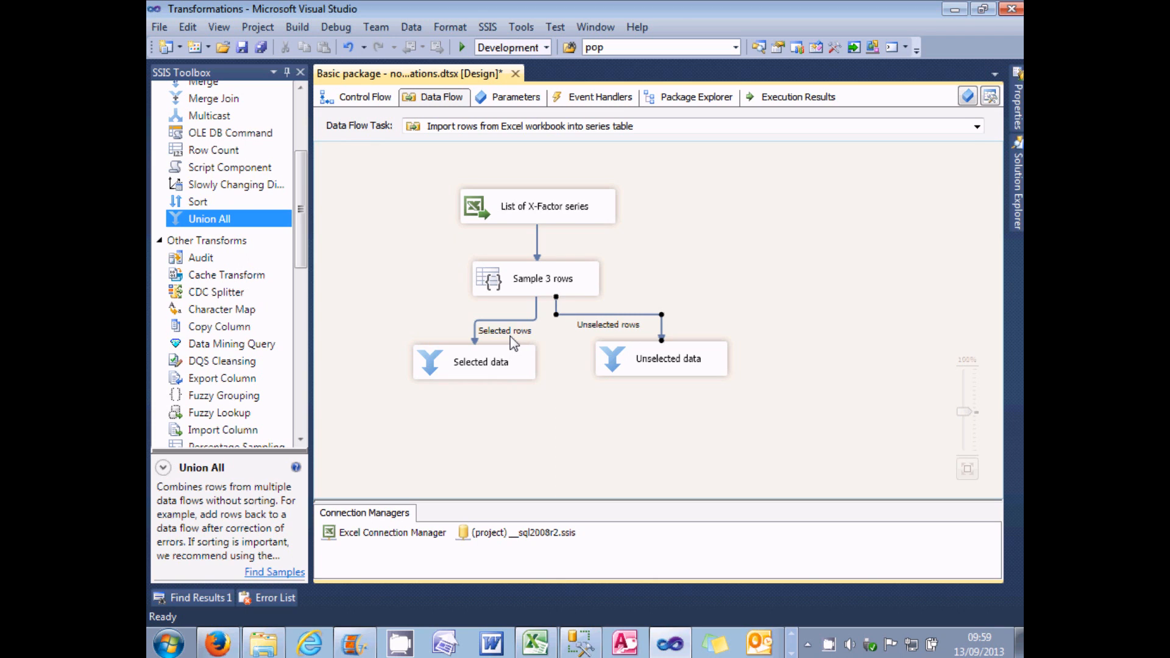
Step: Move both Union All transformations slightly lower and enable data viewers on the Selected rows and Unselected rows paths
left_click_drag(631, 361, 641, 385)
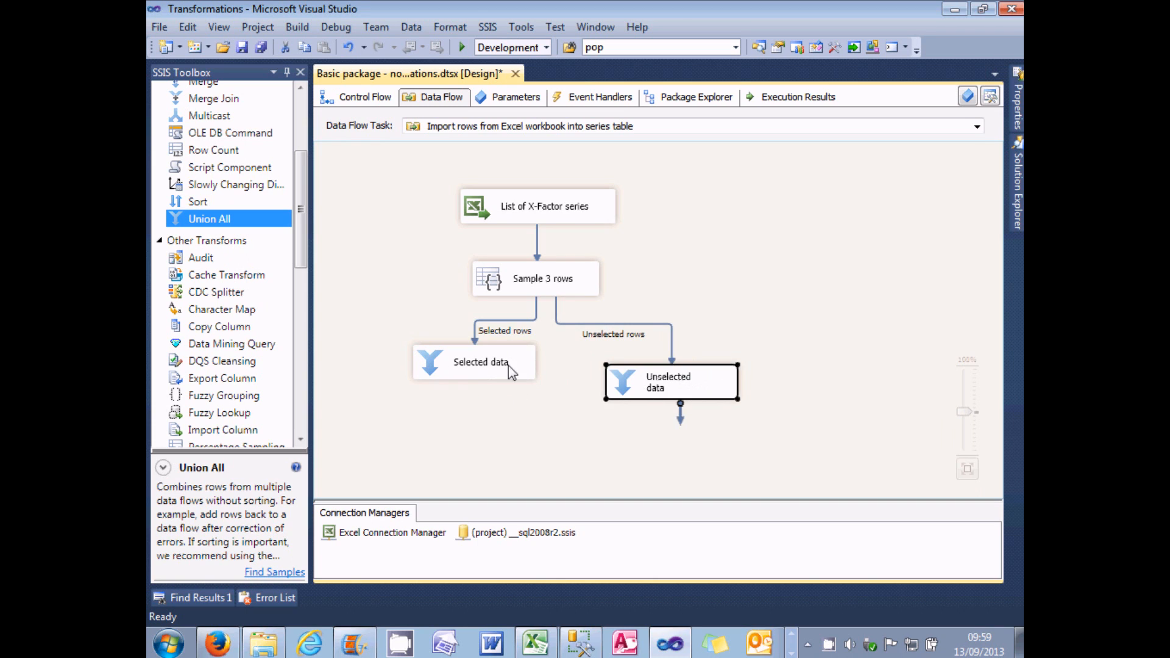
left_click_drag(511, 372, 502, 403)
right_click(502, 330)
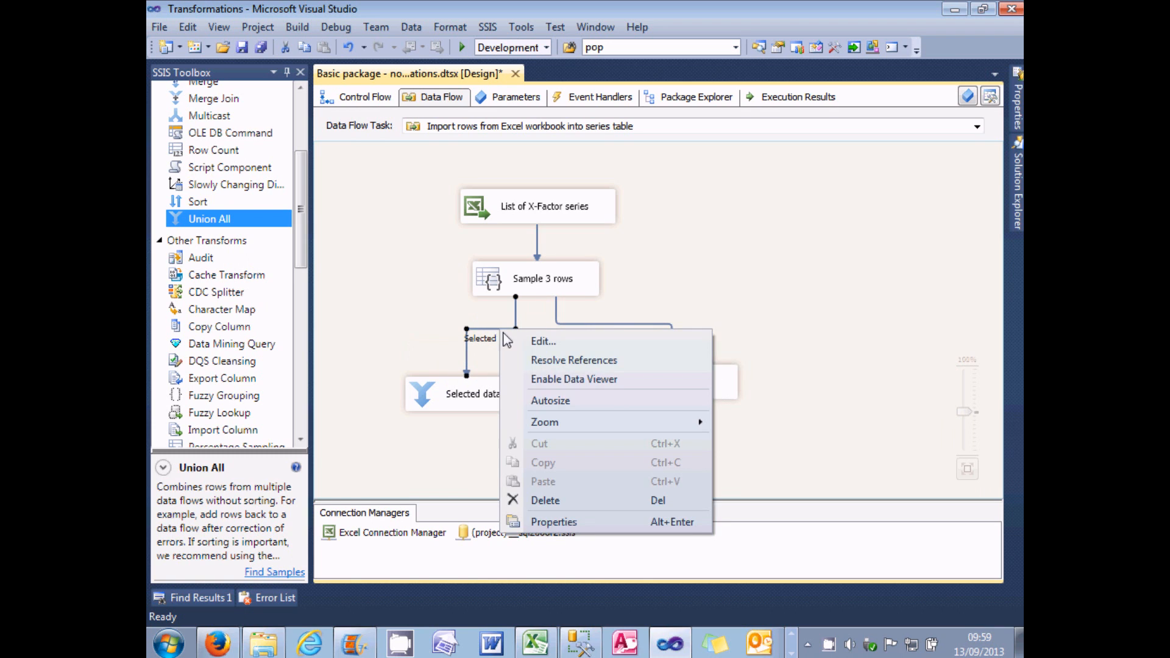
left_click(539, 379)
right_click(656, 323)
left_click(693, 373)
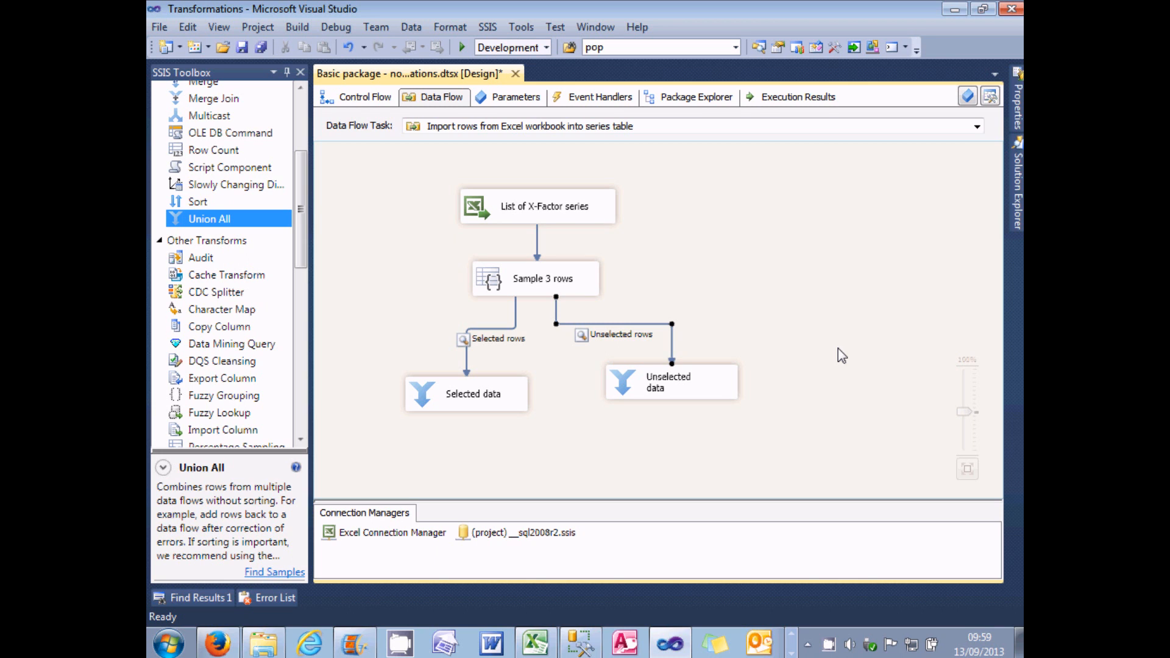
Step: Run the package, compare the selected and unselected rows in the two data viewers, close both, and return to design mode
left_click(463, 49)
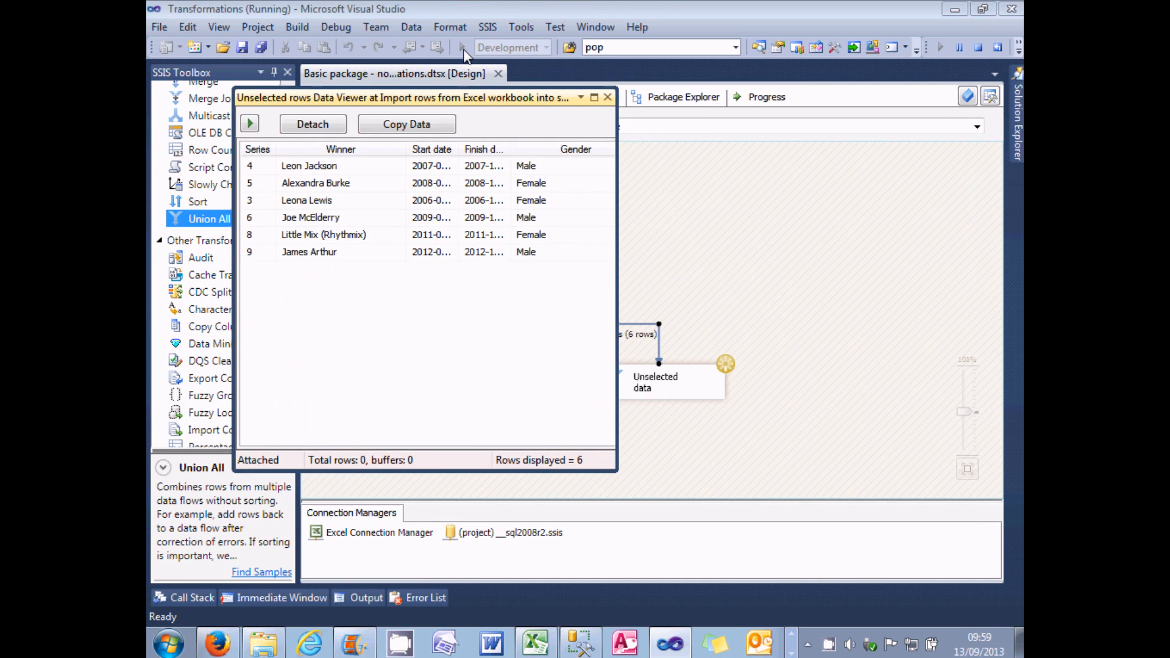
left_click_drag(457, 101, 776, 146)
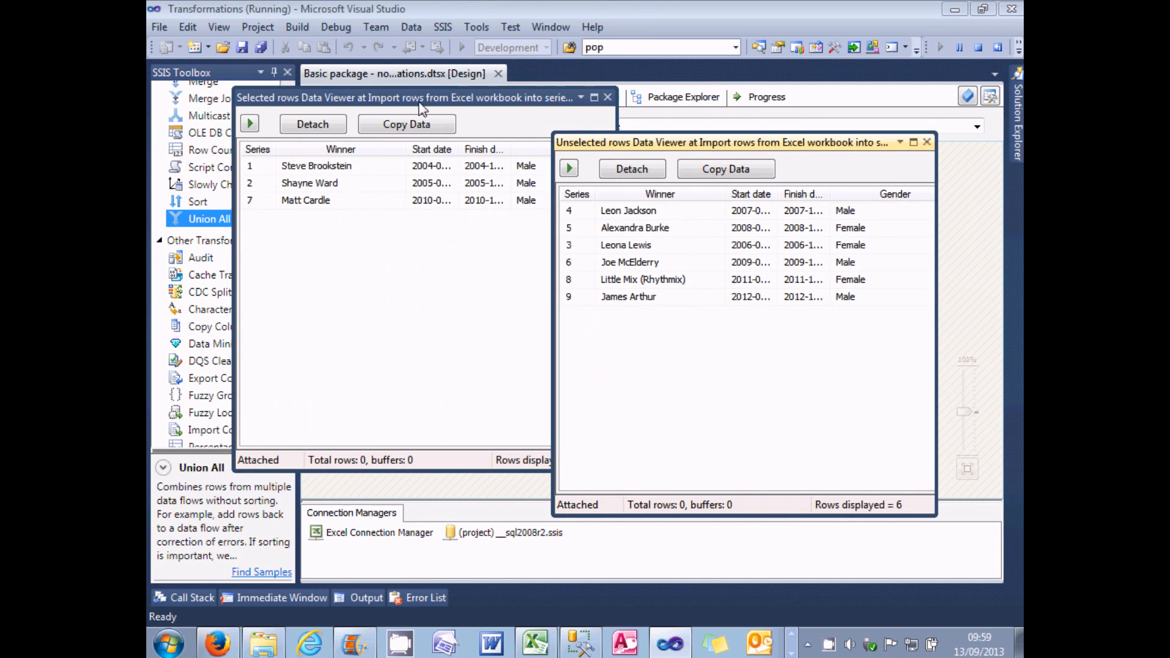
left_click(418, 100)
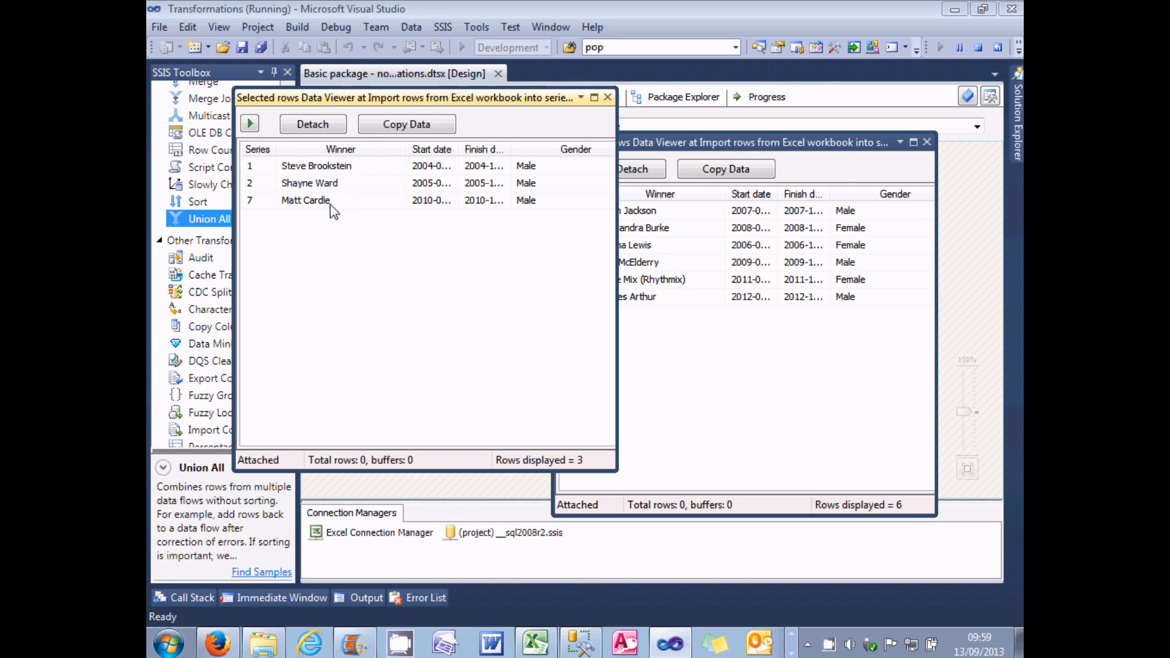
left_click(672, 148)
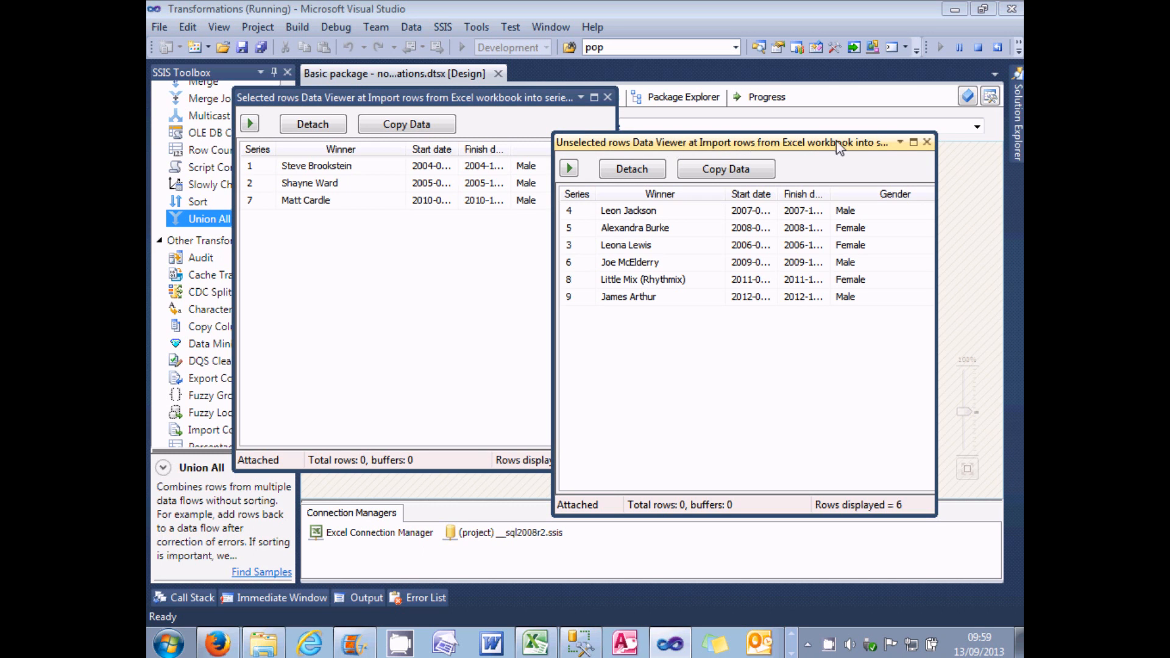
left_click(927, 142)
left_click(609, 98)
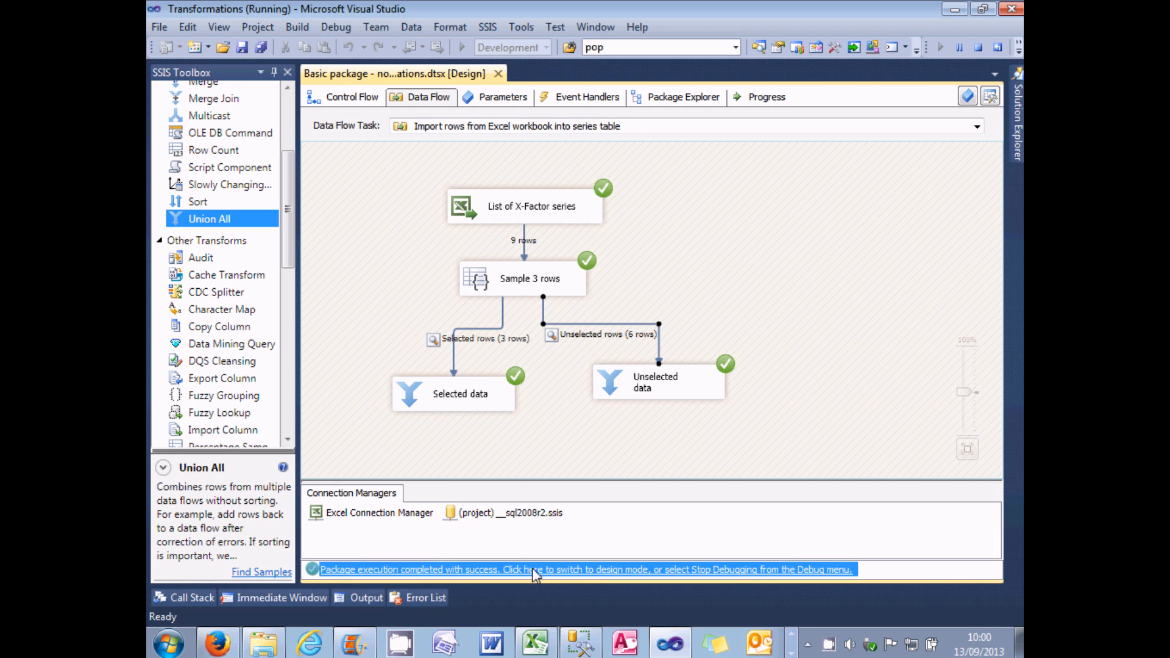
left_click(535, 576)
Step: Run the package again to check the new random sample, close both data viewers, and return to design mode
left_click(464, 47)
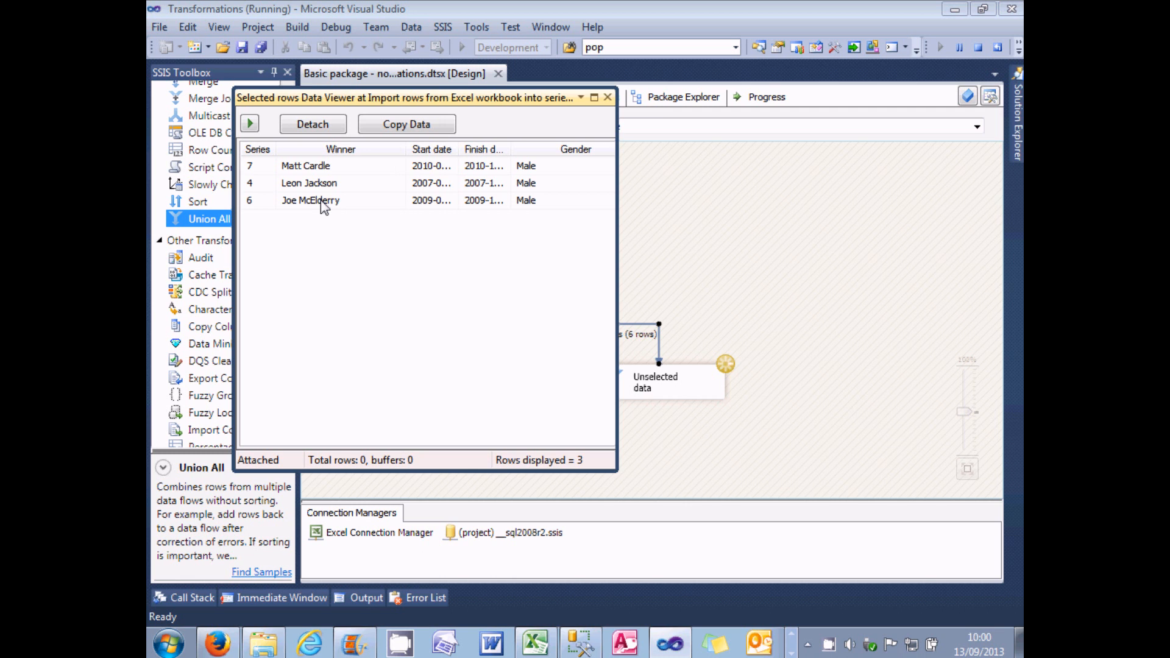
left_click(608, 97)
left_click(607, 97)
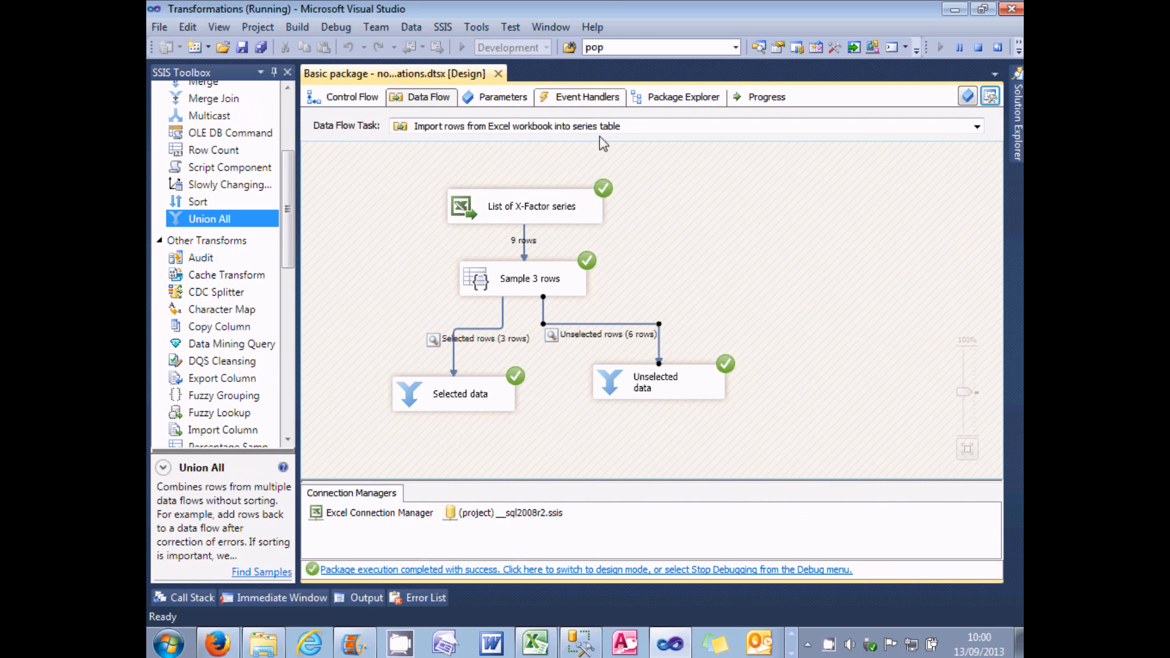
left_click(513, 570)
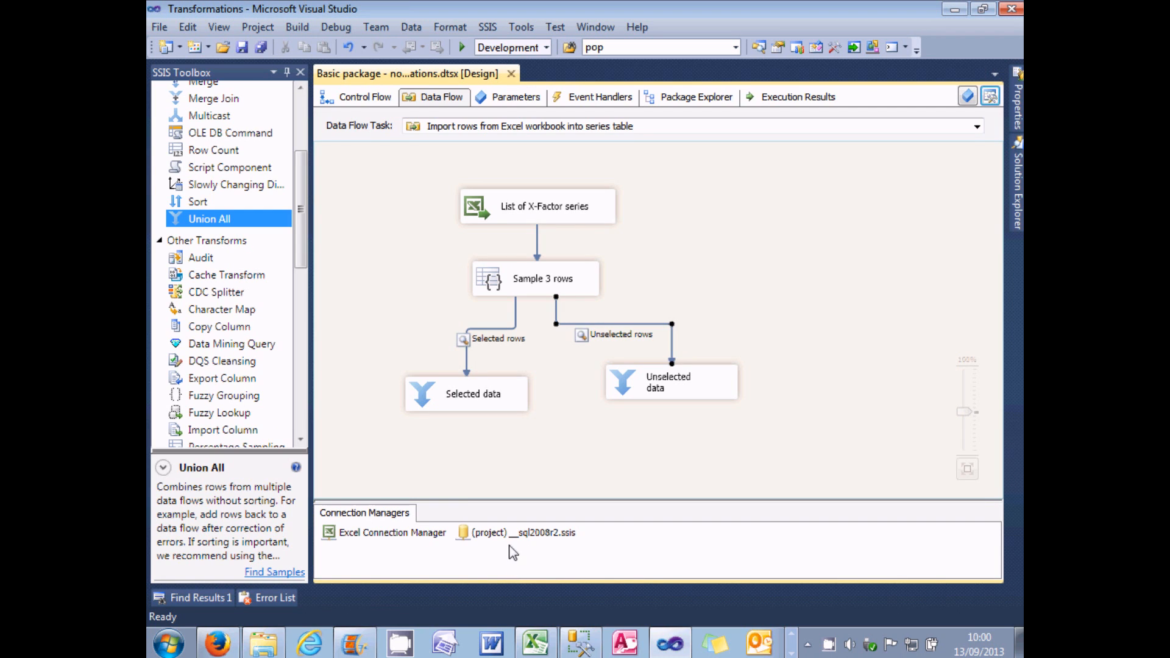
Step: Delete the Sample 3 rows transformation from the data flow
left_click_drag(298, 225, 301, 298)
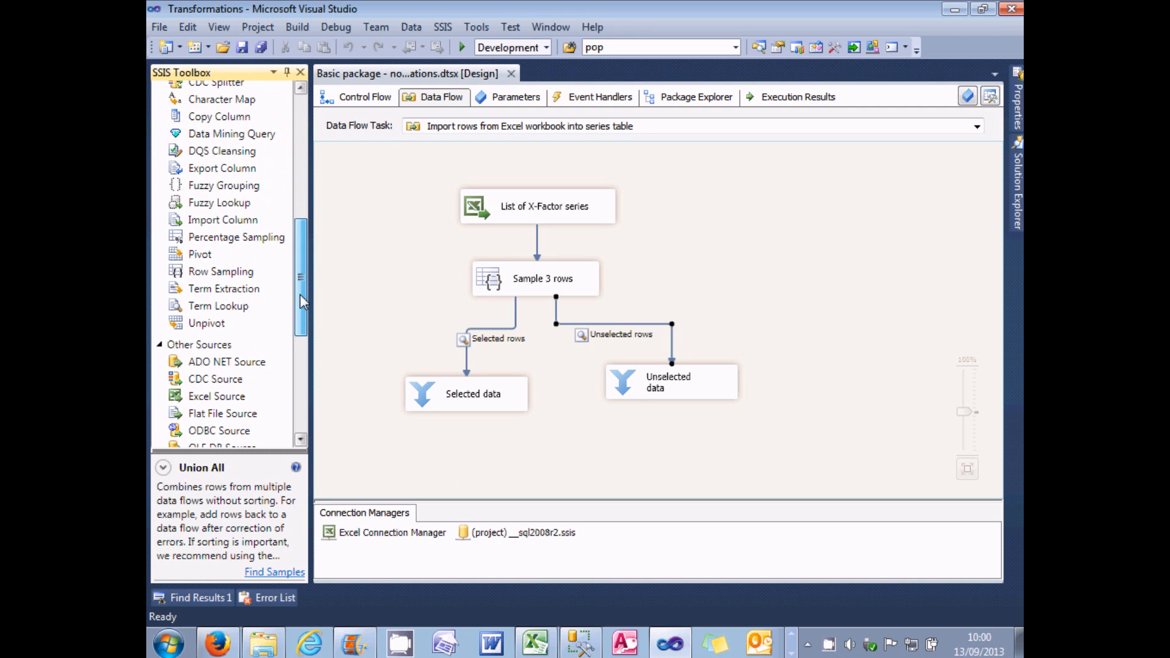
left_click(496, 286)
right_click(496, 287)
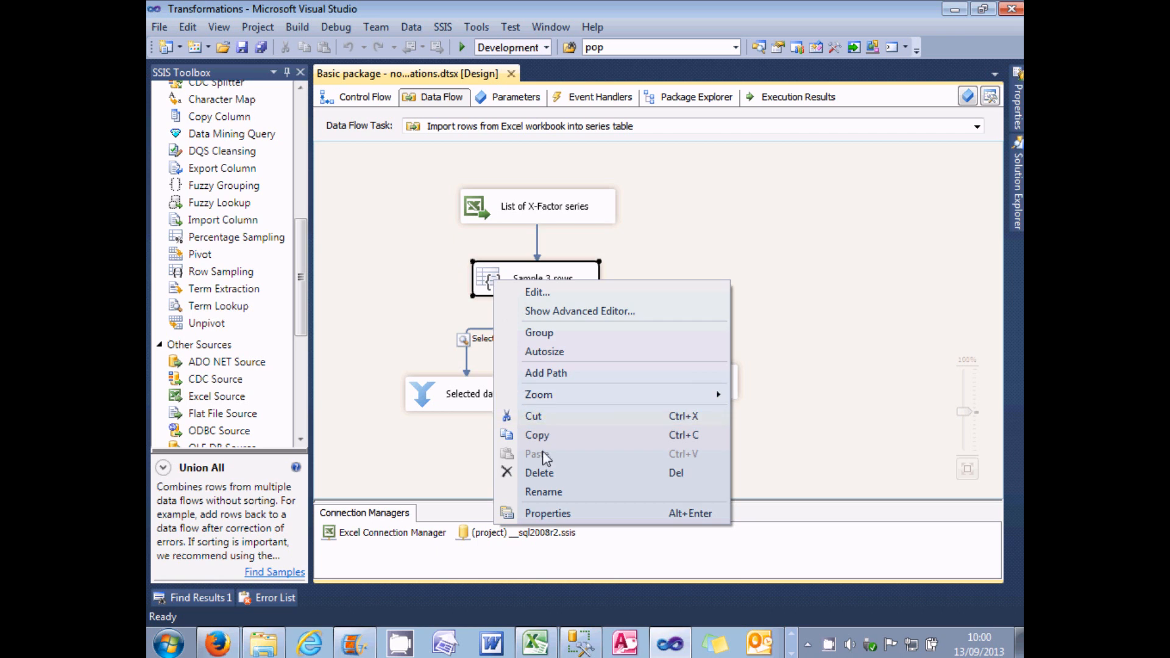
key("Escape")
key("Delete")
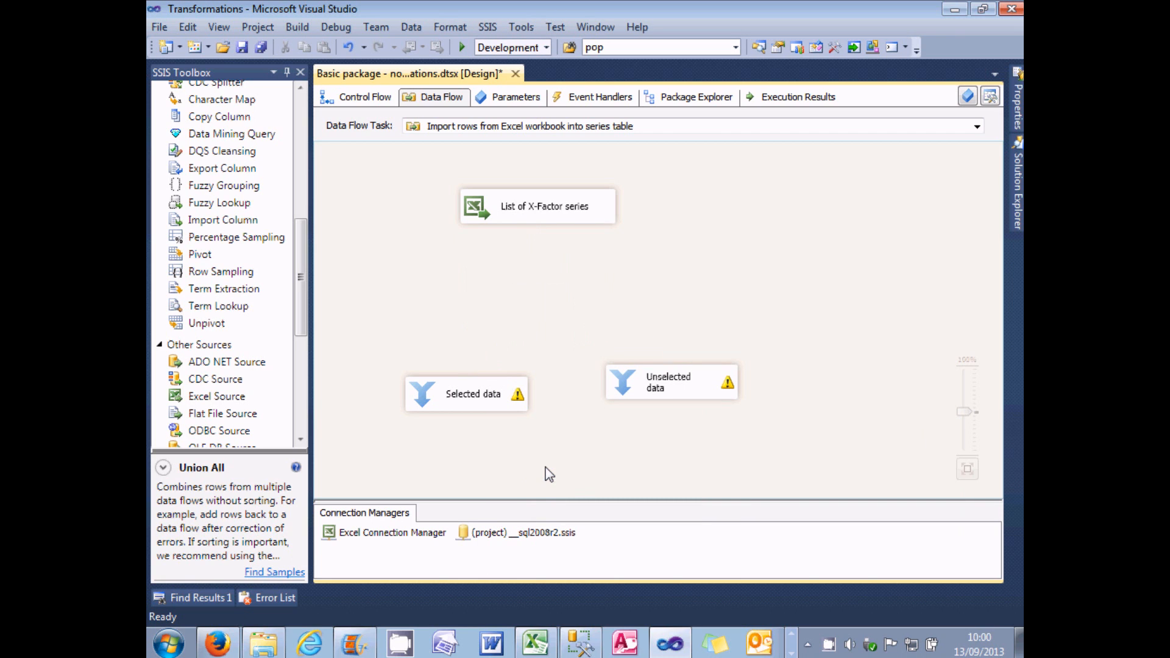
Step: Add a Percentage Sampling transformation named "Sample 10 percent" below the List of X-Factor series source and connect the source to it
left_click_drag(238, 237, 489, 273)
left_click(534, 285)
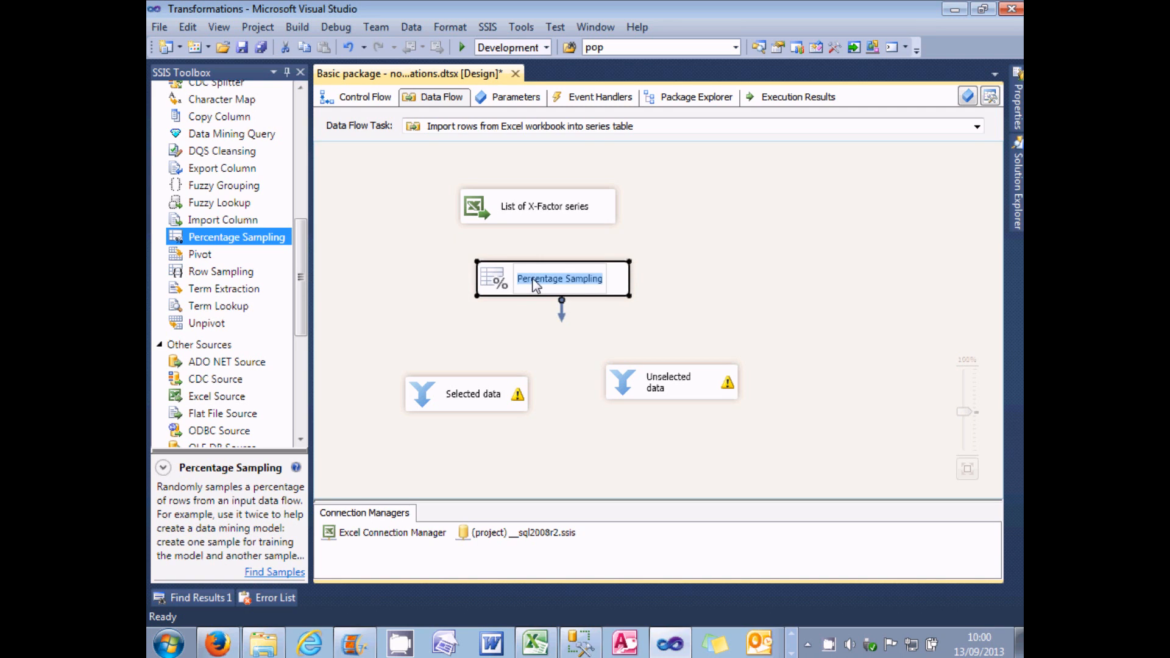
type("Sample")
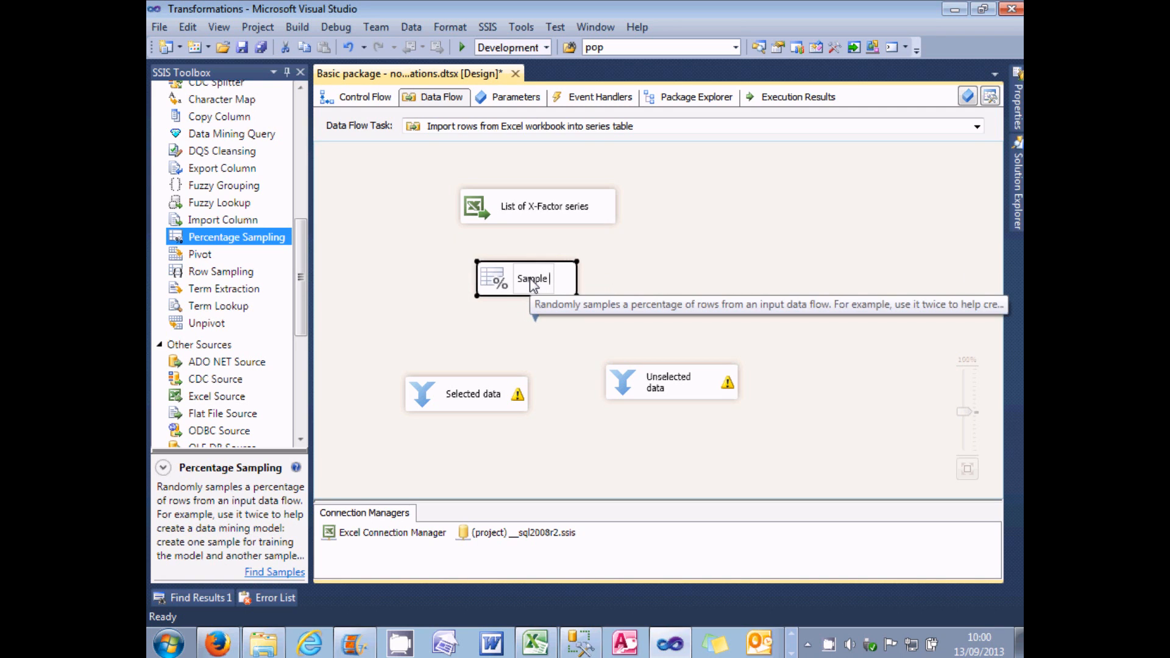
type(" 10 percent")
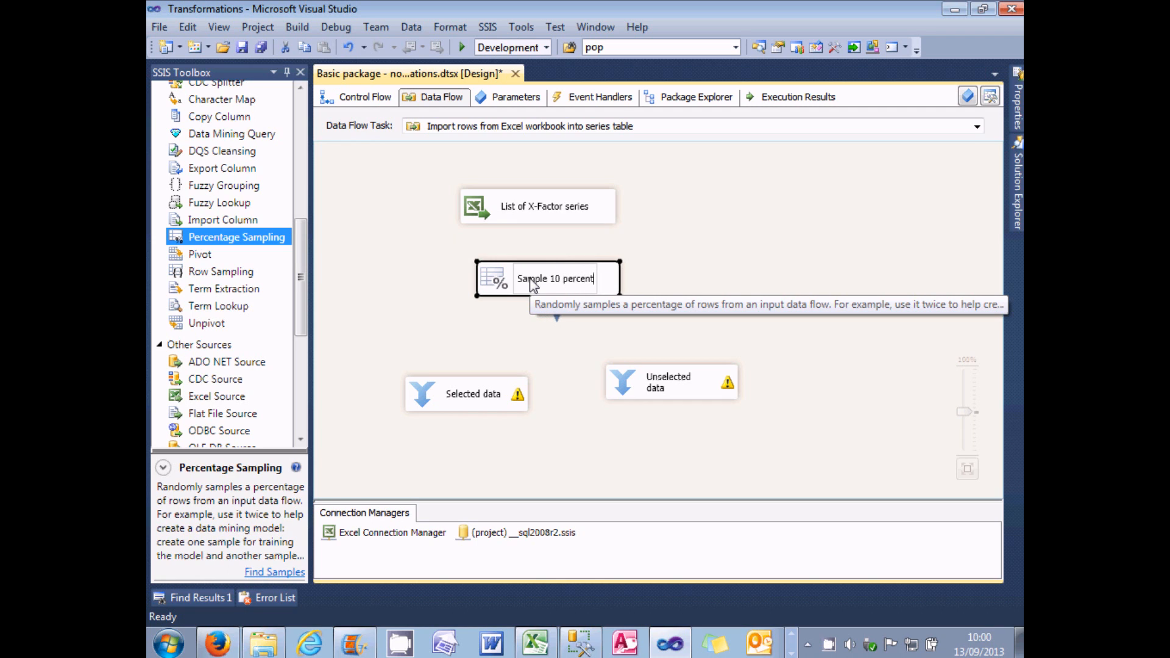
left_click(540, 213)
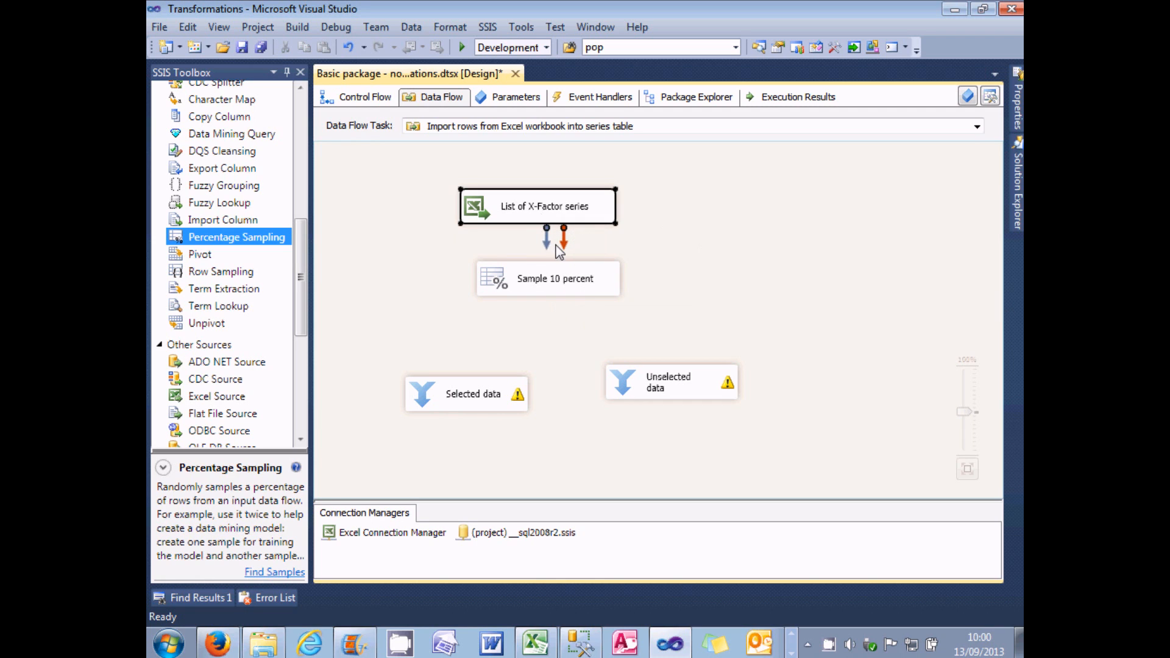
left_click_drag(551, 251, 548, 281)
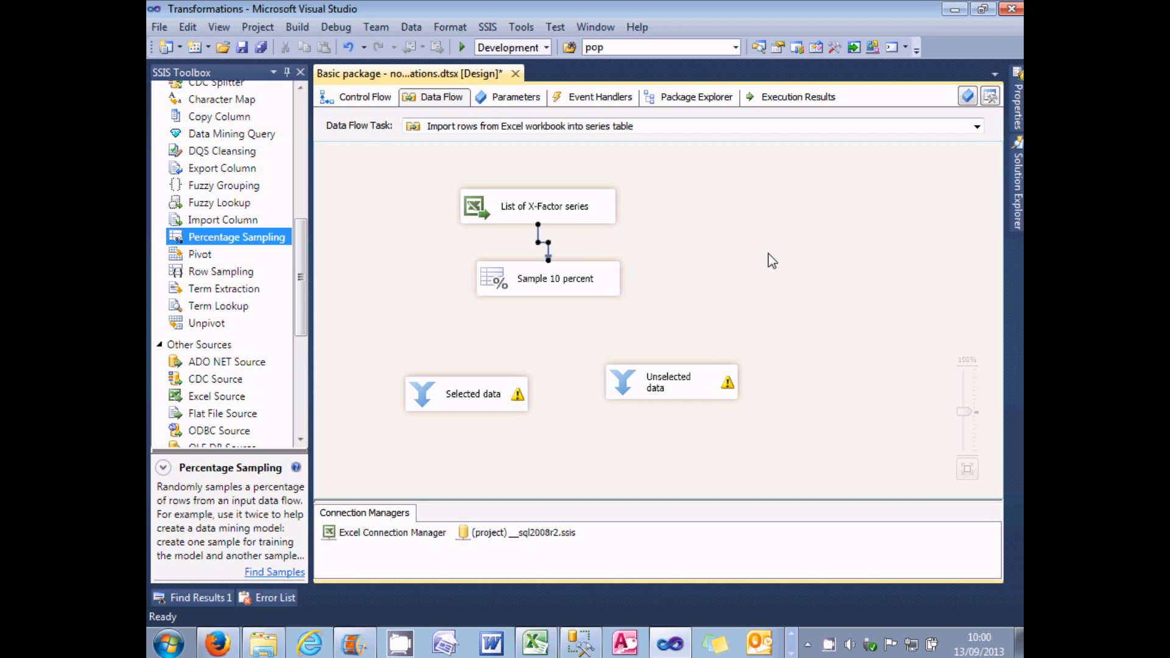
Step: Configure Sample 10 percent with 10 percent of rows, naming the sample output "Selected data" and the unselected output "Unselected data"
double_click(496, 280)
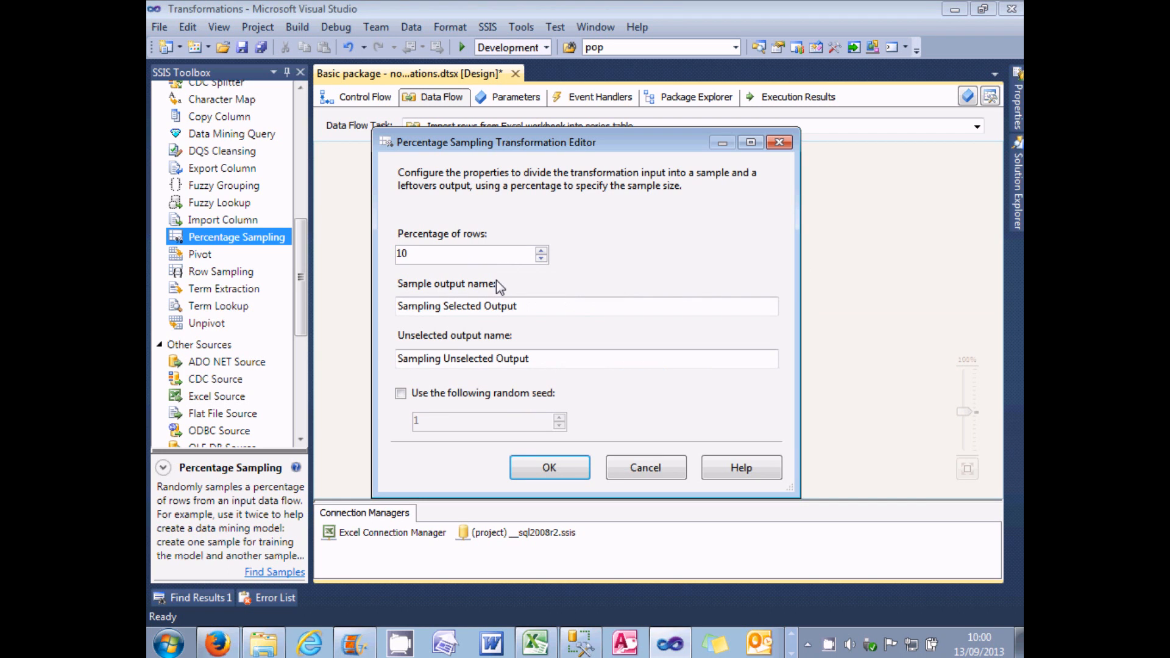
left_click_drag(535, 303, 374, 297)
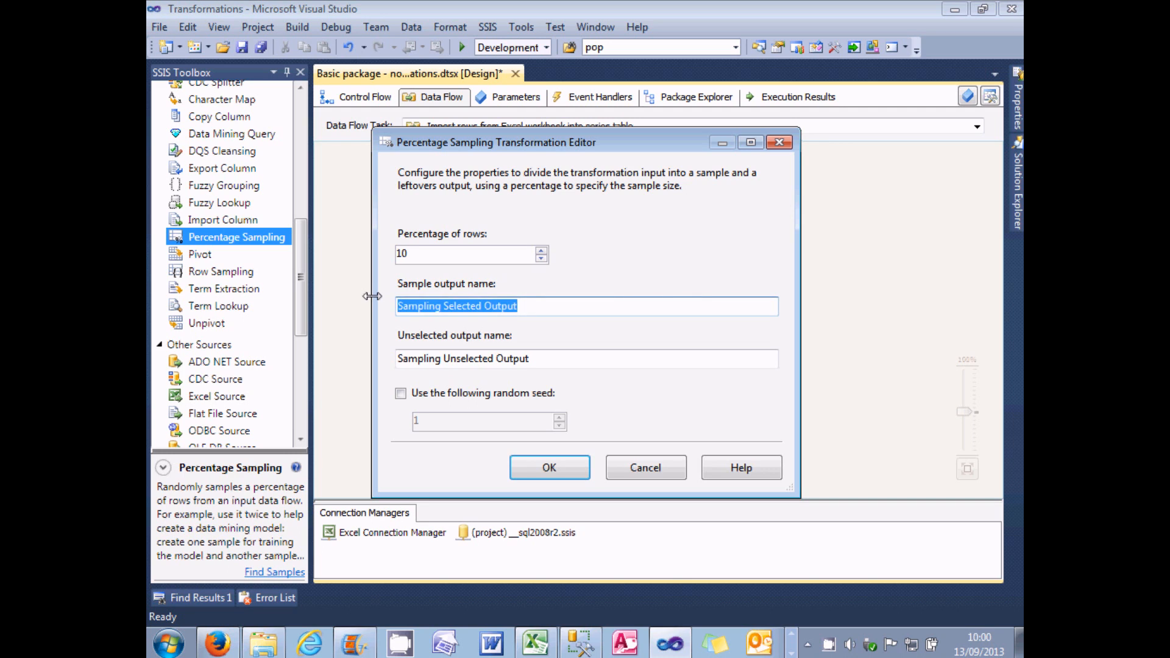
type("Sel")
type("ected dat")
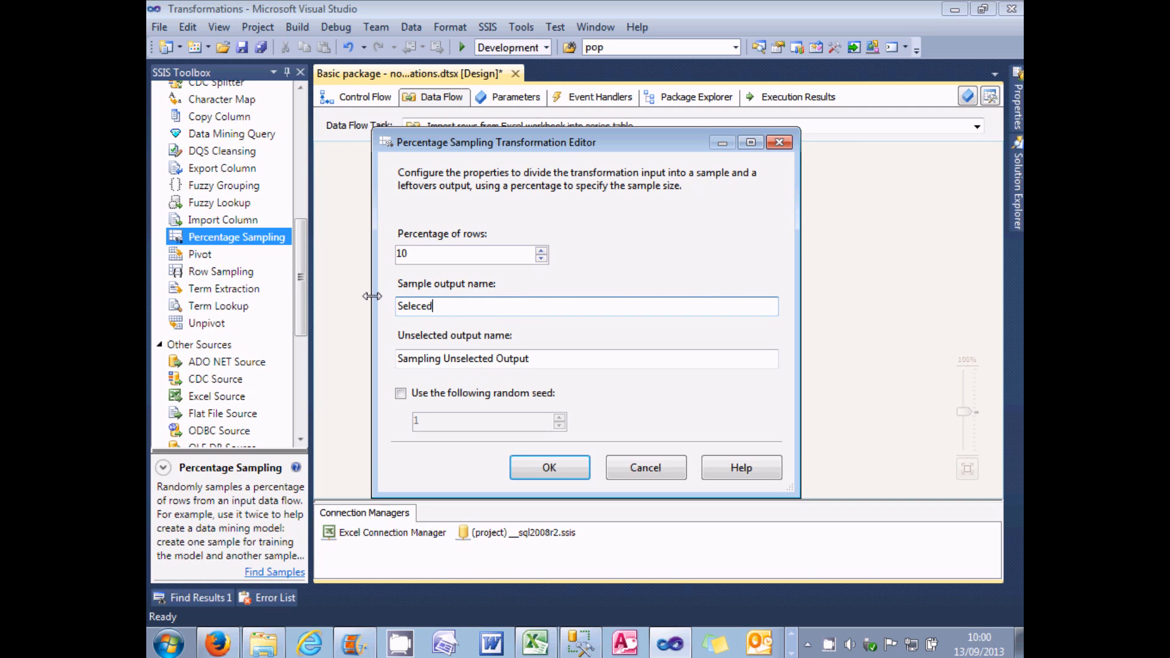
type("at")
key("Tab")
type("Uns")
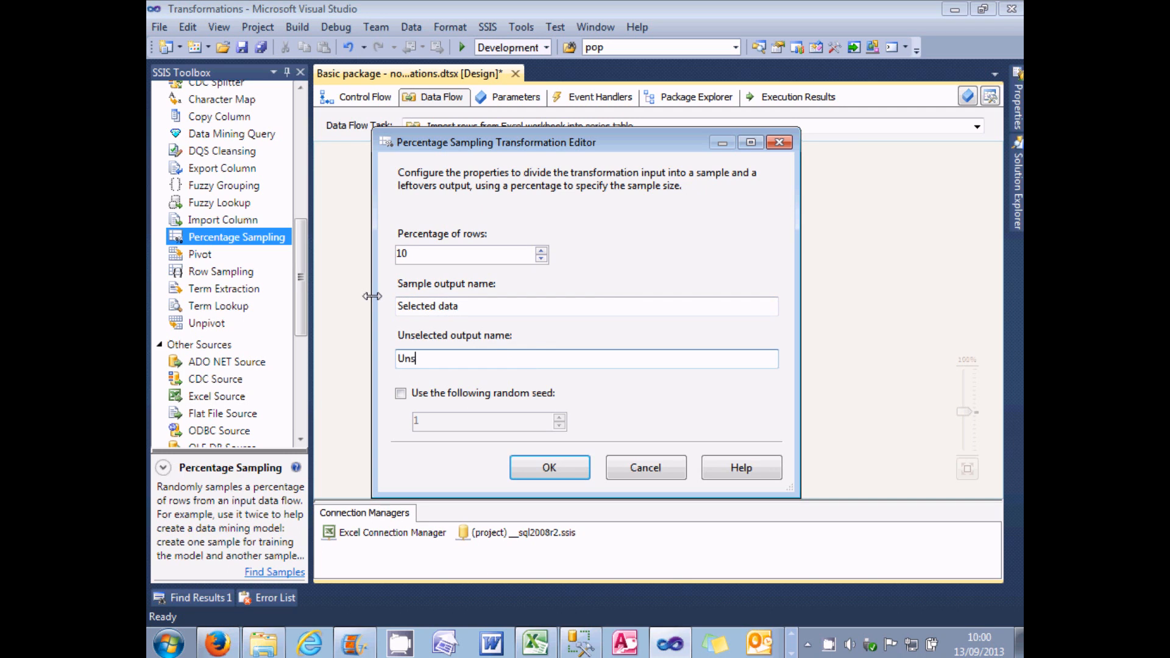
type("elected data")
left_click(465, 253)
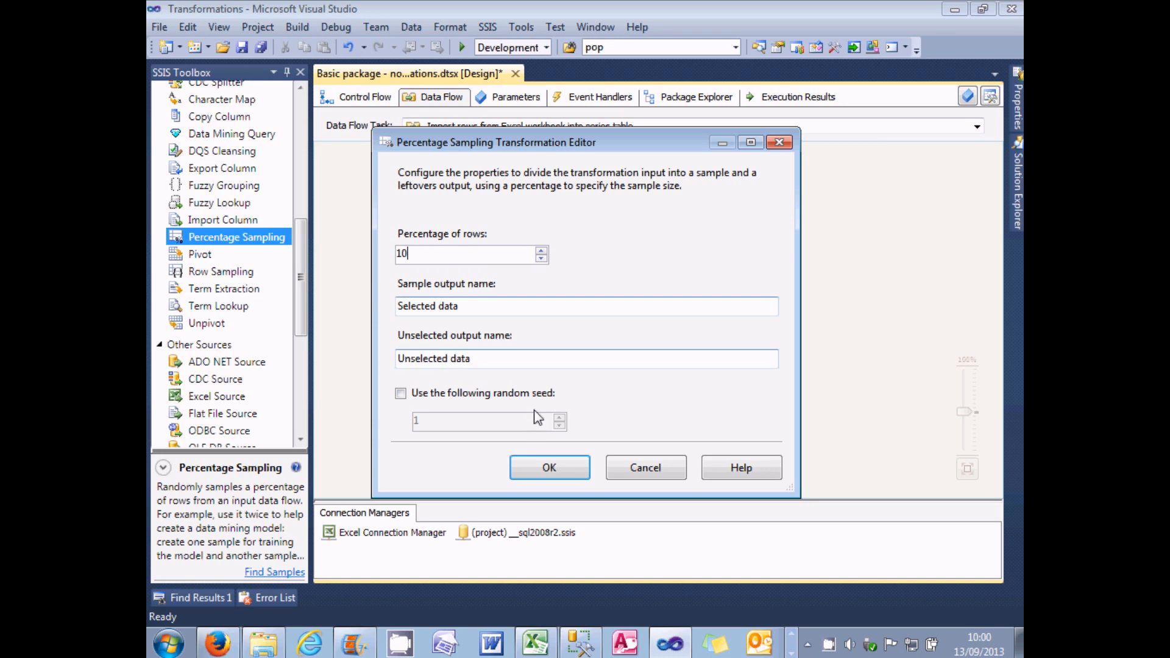
left_click(559, 469)
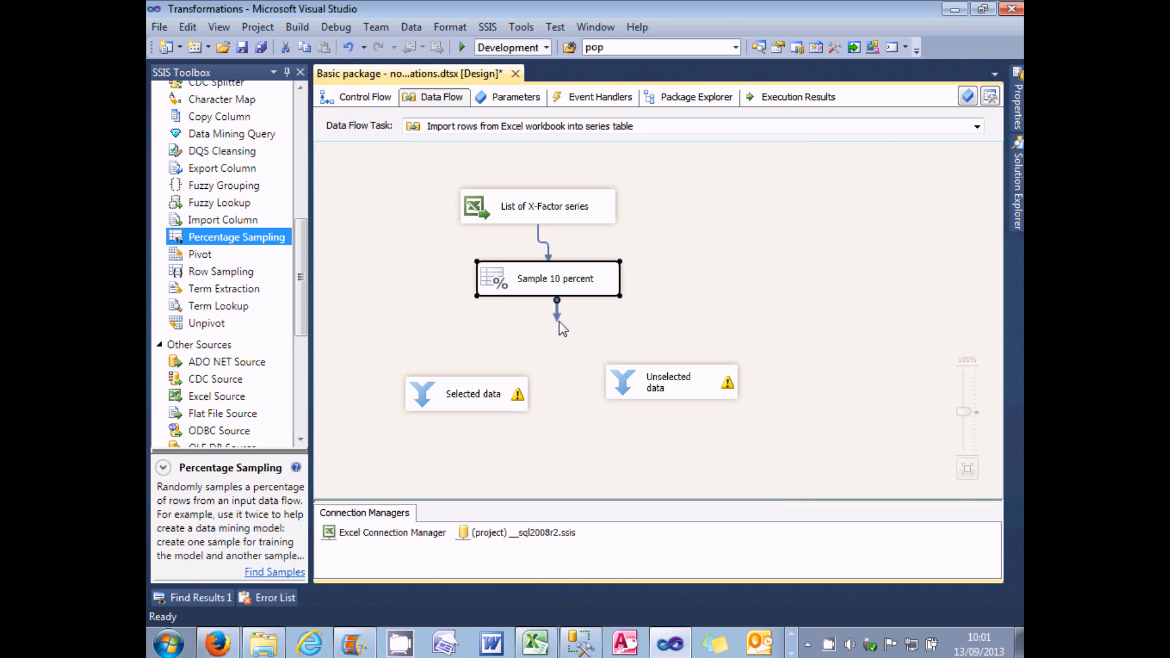
Step: Connect the Selected data output to the Selected data Union All and the remaining output to the Unselected data Union All
left_click_drag(529, 331, 447, 391)
left_click(800, 316)
left_click(739, 336)
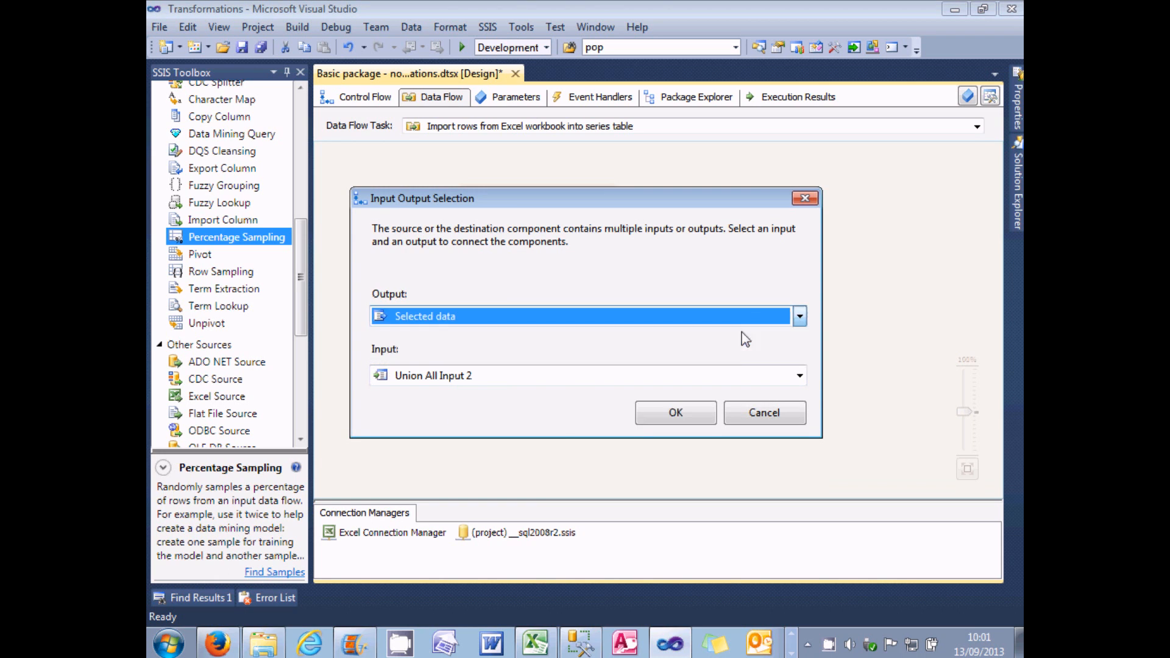
left_click(698, 417)
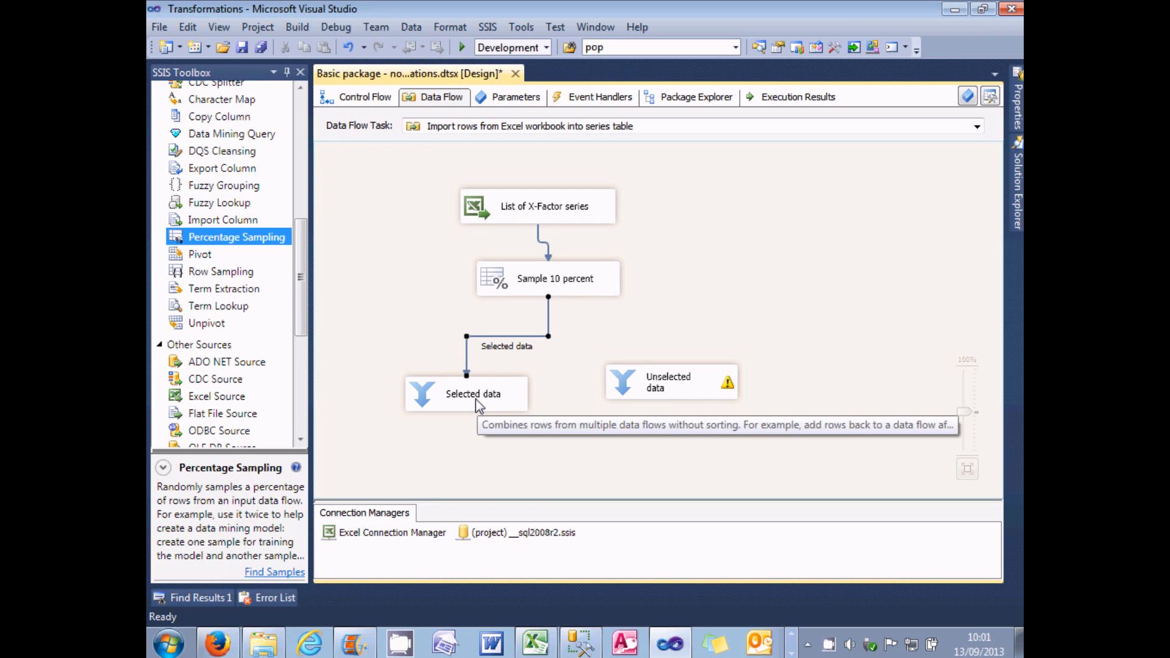
left_click(573, 286)
left_click_drag(572, 304, 667, 396)
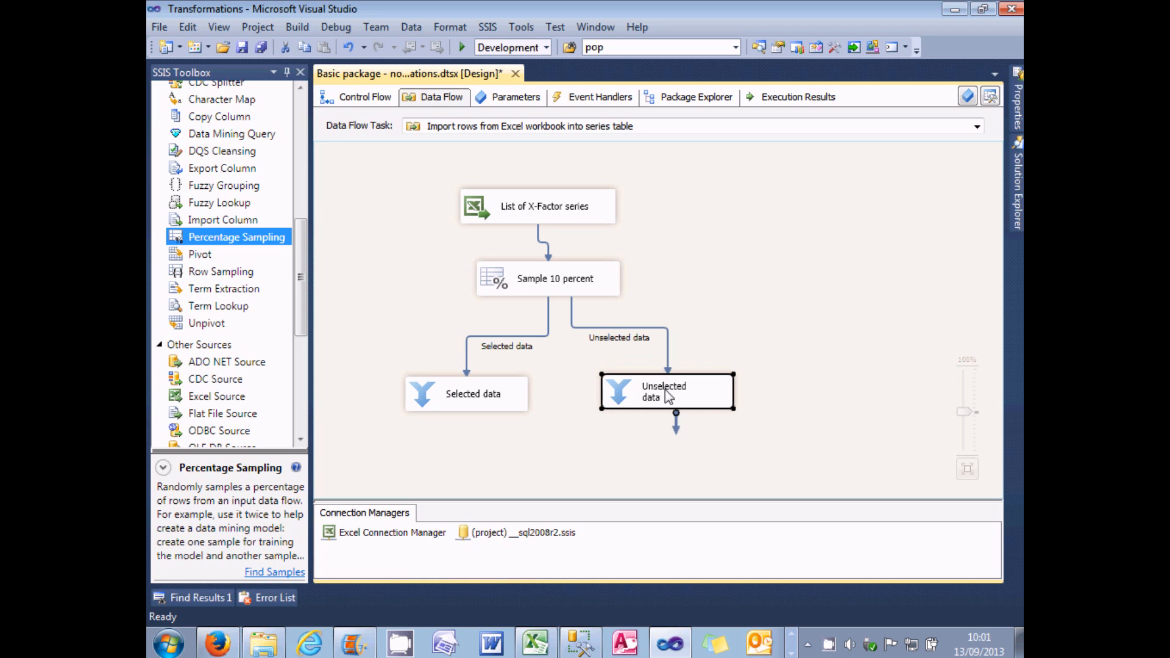
Step: Enable data viewers on the Selected data and Unselected data paths
right_click(529, 344)
left_click(601, 383)
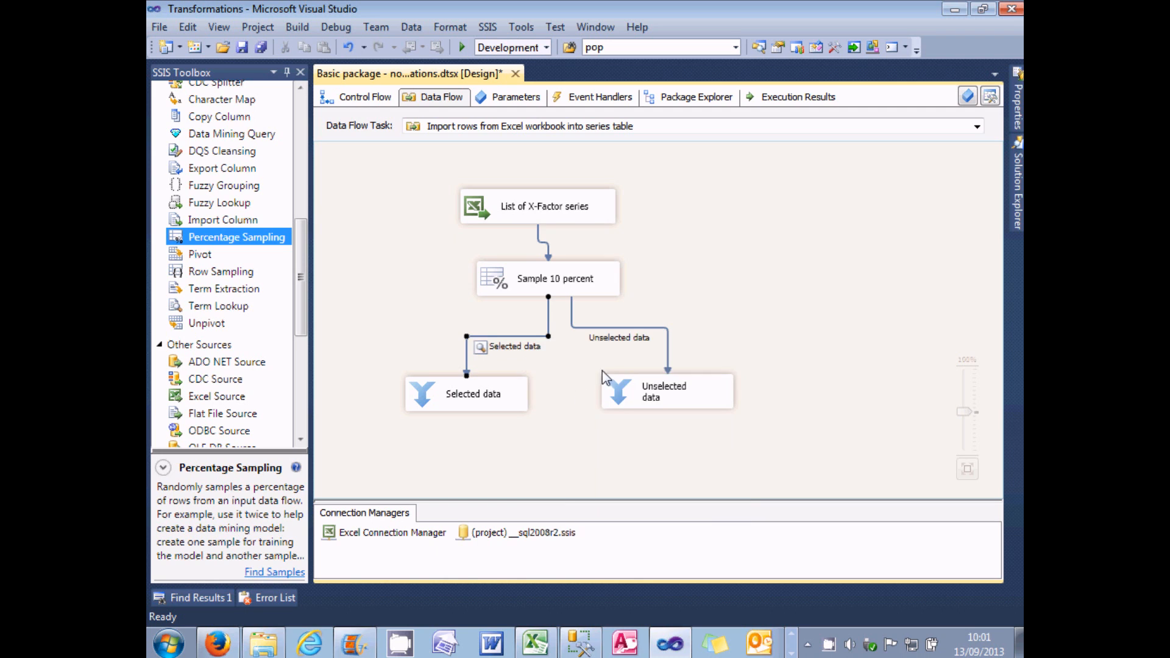
right_click(633, 336)
left_click(671, 376)
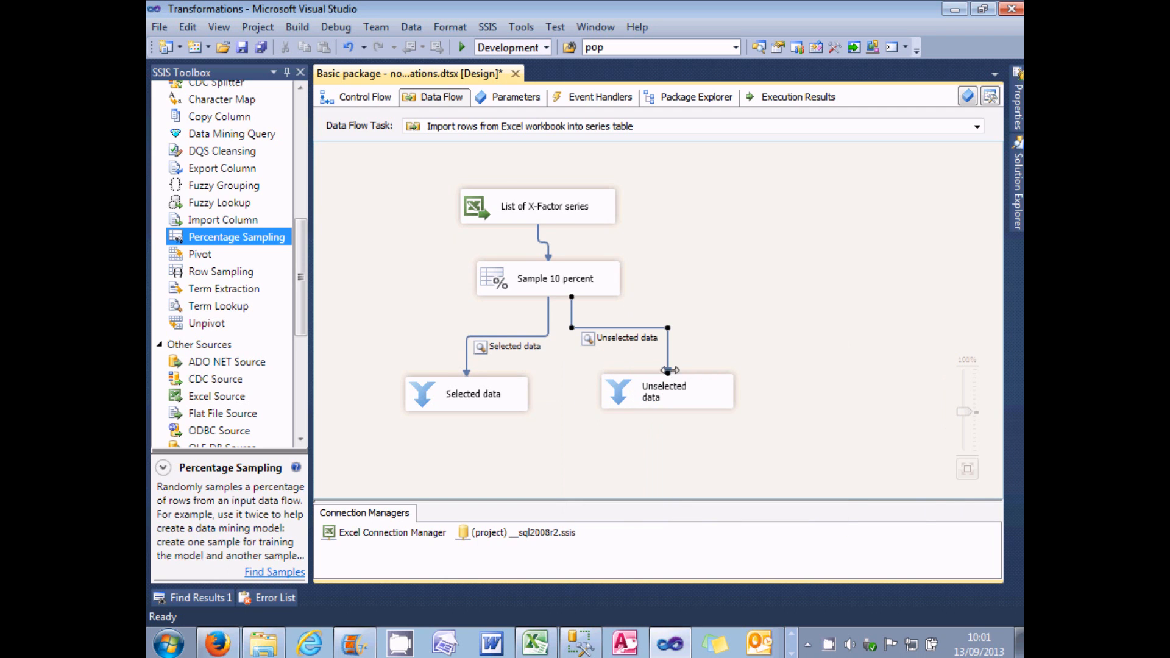
Step: Run the package, compare the rows in both data viewers, return to design mode, and check the Series sheet in Excel
left_click(463, 49)
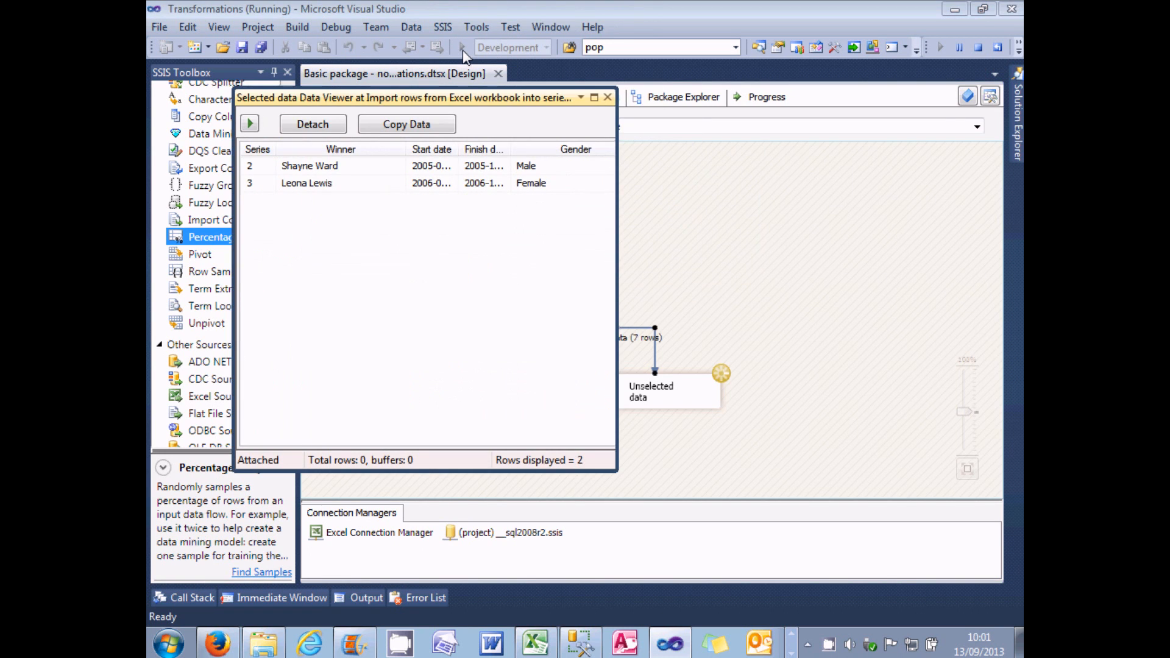
left_click_drag(500, 103, 655, 119)
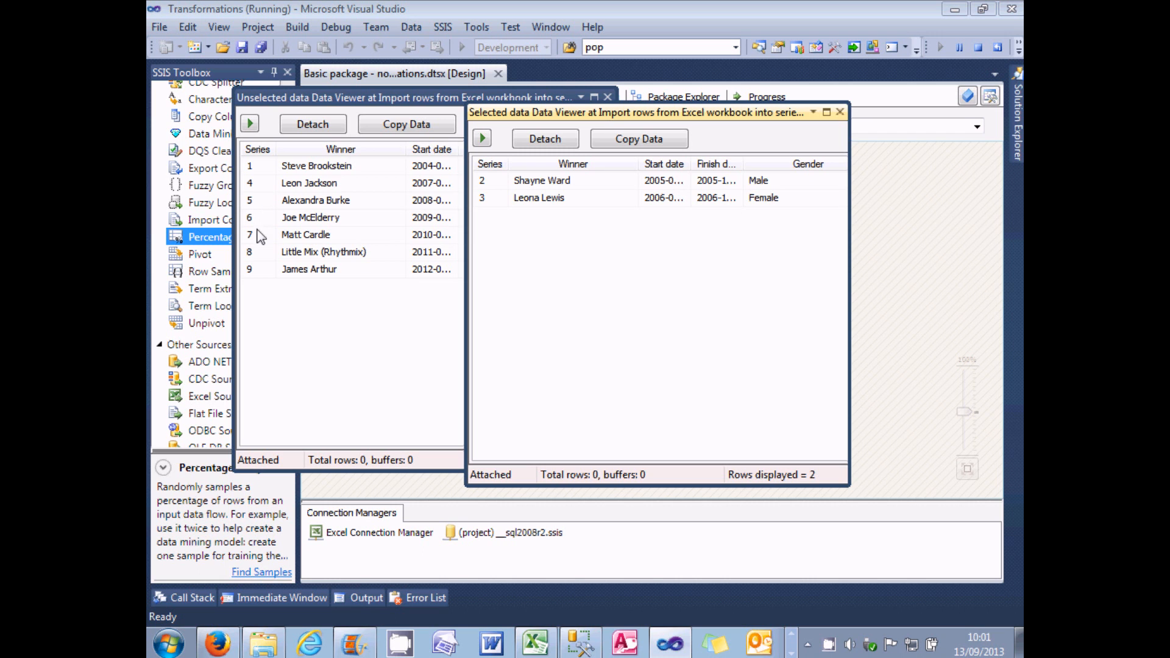
left_click(608, 97)
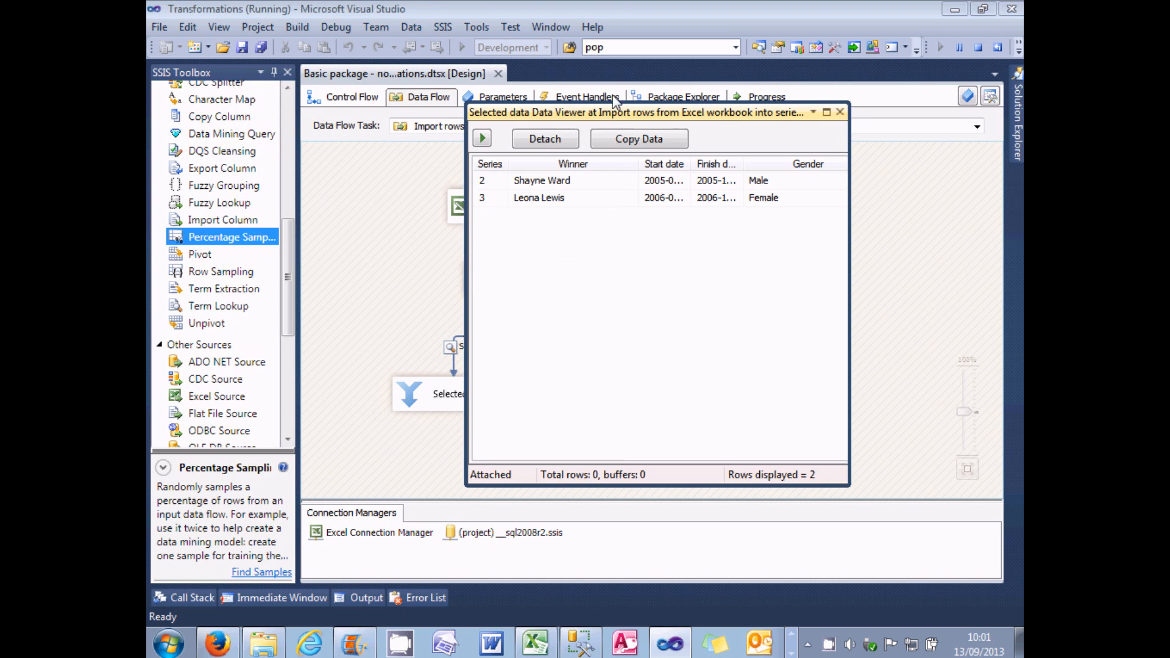
left_click(840, 112)
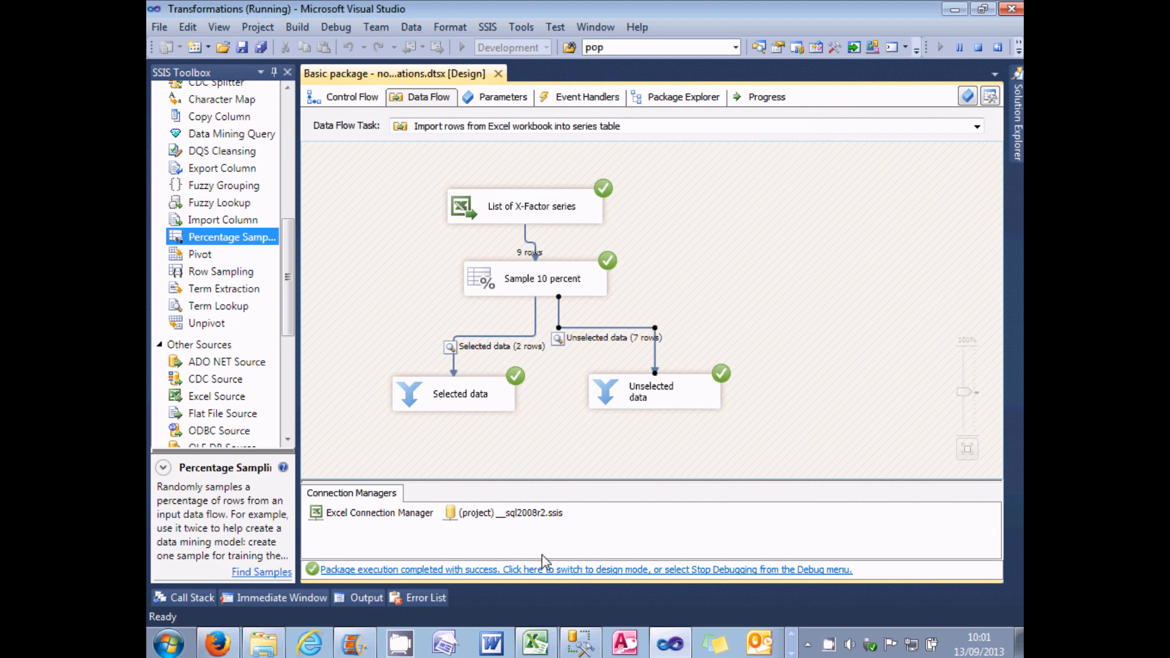
left_click(544, 570)
left_click(535, 643)
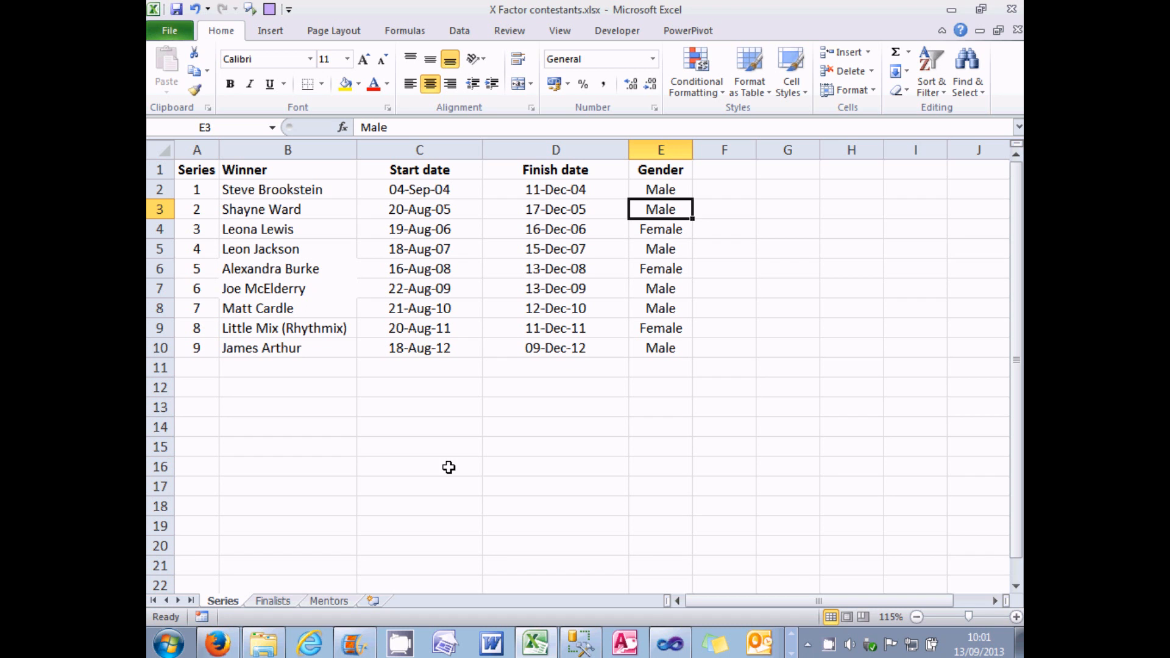
left_click(670, 643)
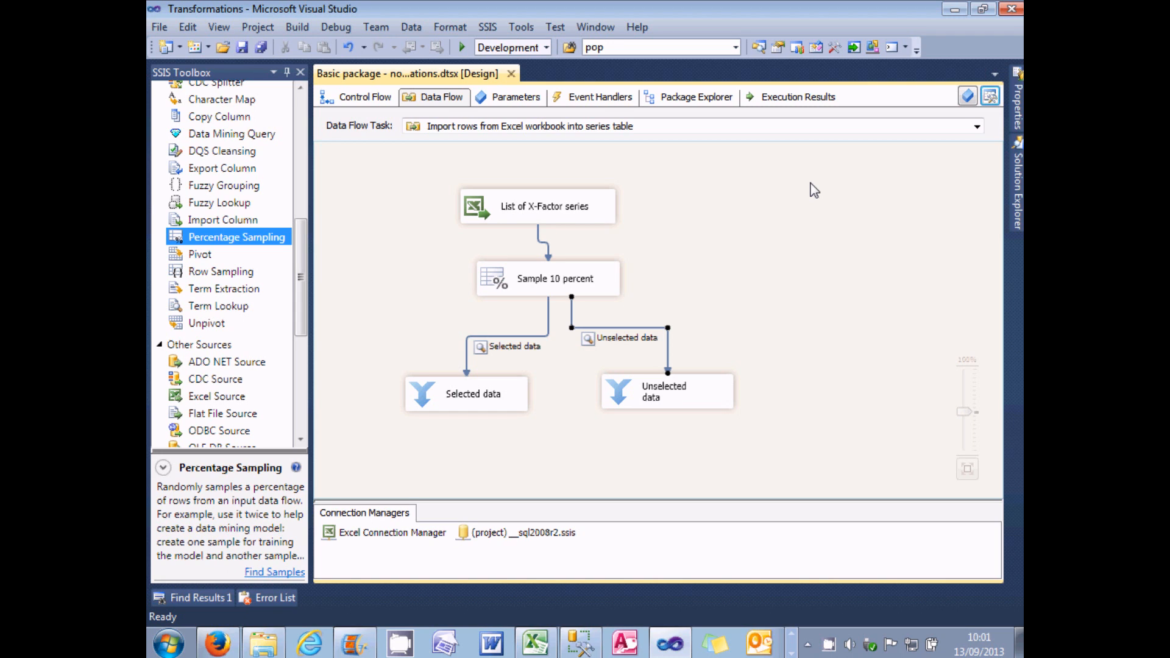
Step: Delete the Sample 10 percent transformation and both Union All transformations from the data flow
left_click(506, 280)
key("Delete")
left_click(494, 387)
key("Delete")
left_click(634, 393)
key("Delete")
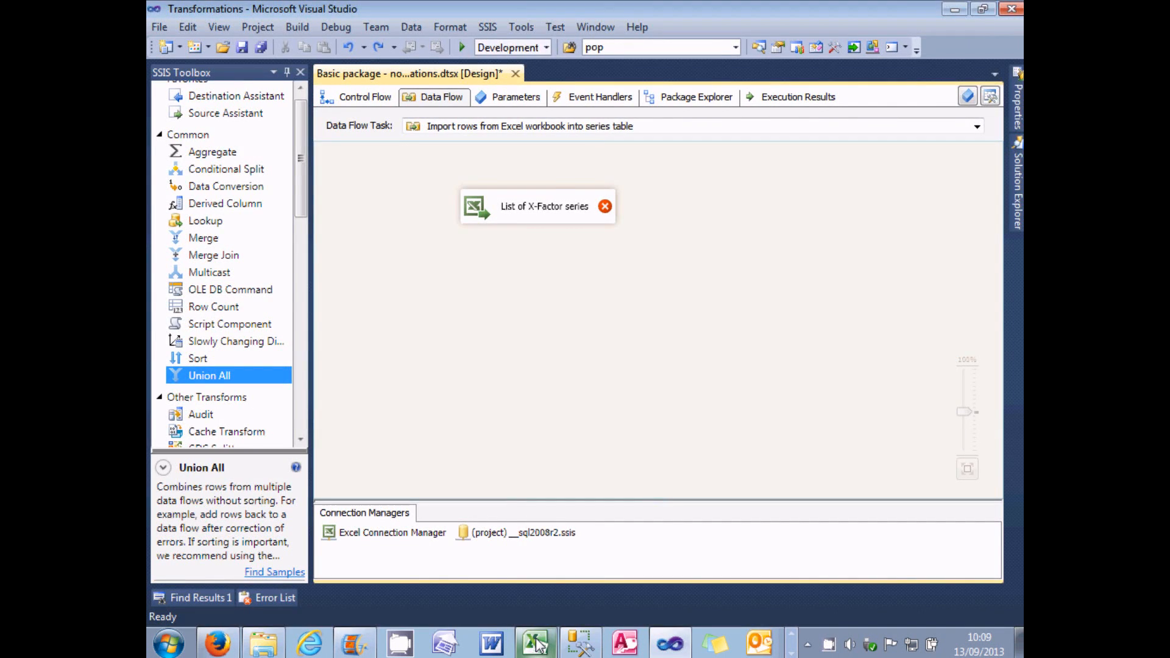
Step: Review the Males and Females sheets of X Factor contestants.xlsx in Excel, and return to Visual Studio
left_click(537, 644)
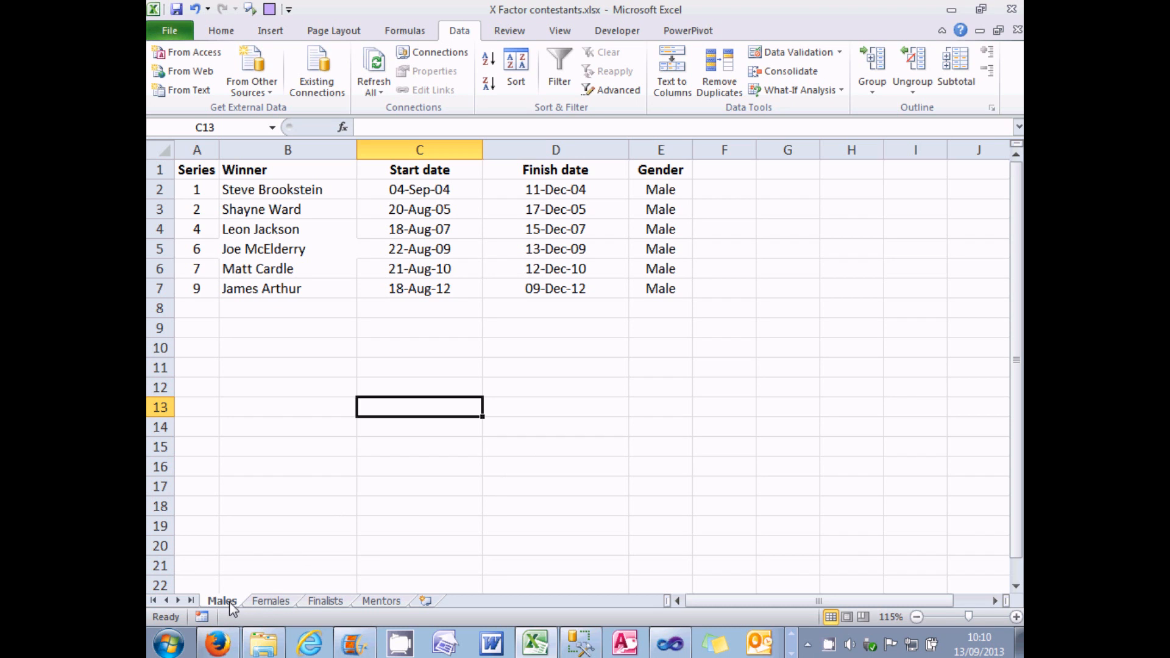
left_click(268, 602)
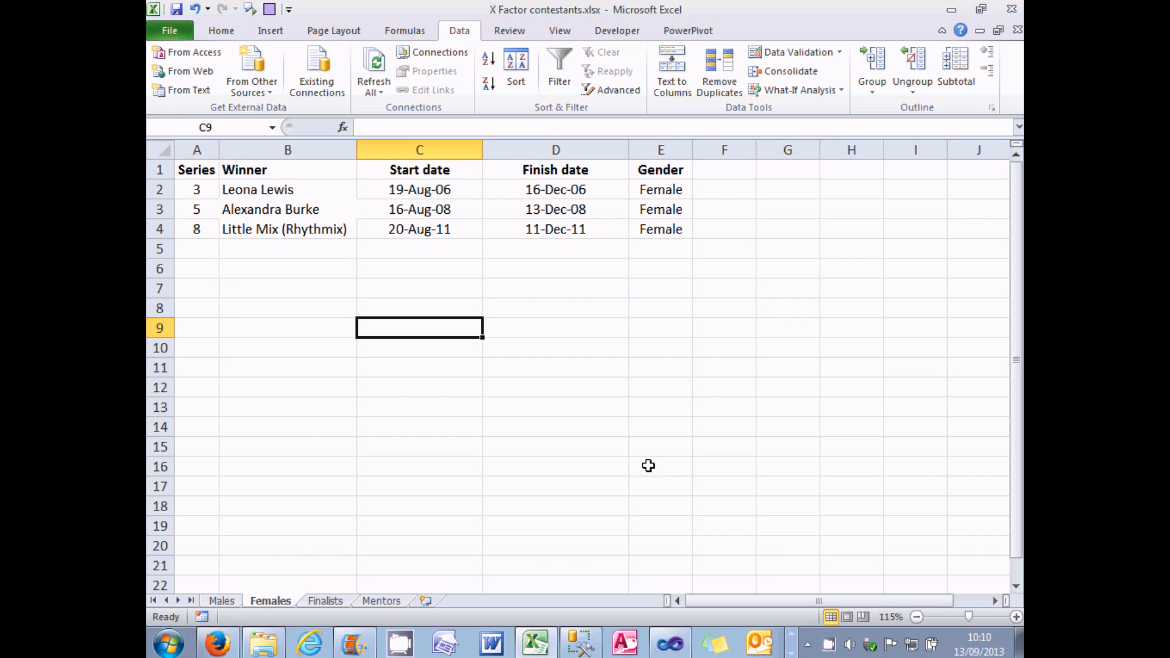
left_click(669, 644)
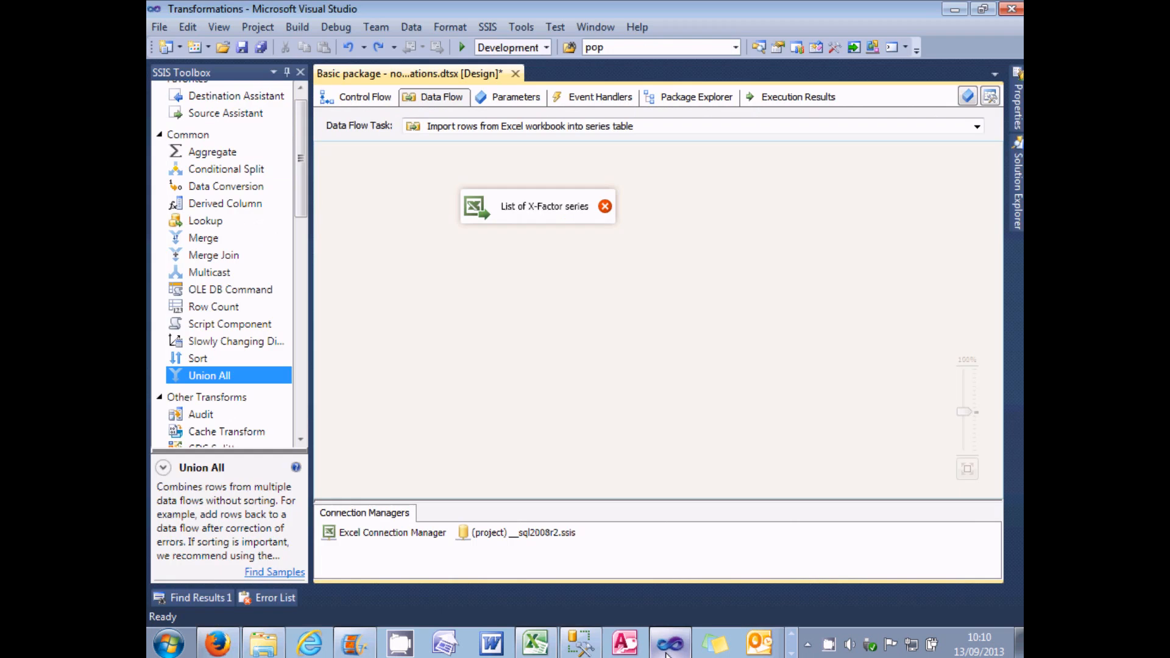
Step: Replace the List of X-Factor series source with a new Excel source named "Males" that uses the Excel Connection Manager
right_click(482, 211)
left_click(525, 404)
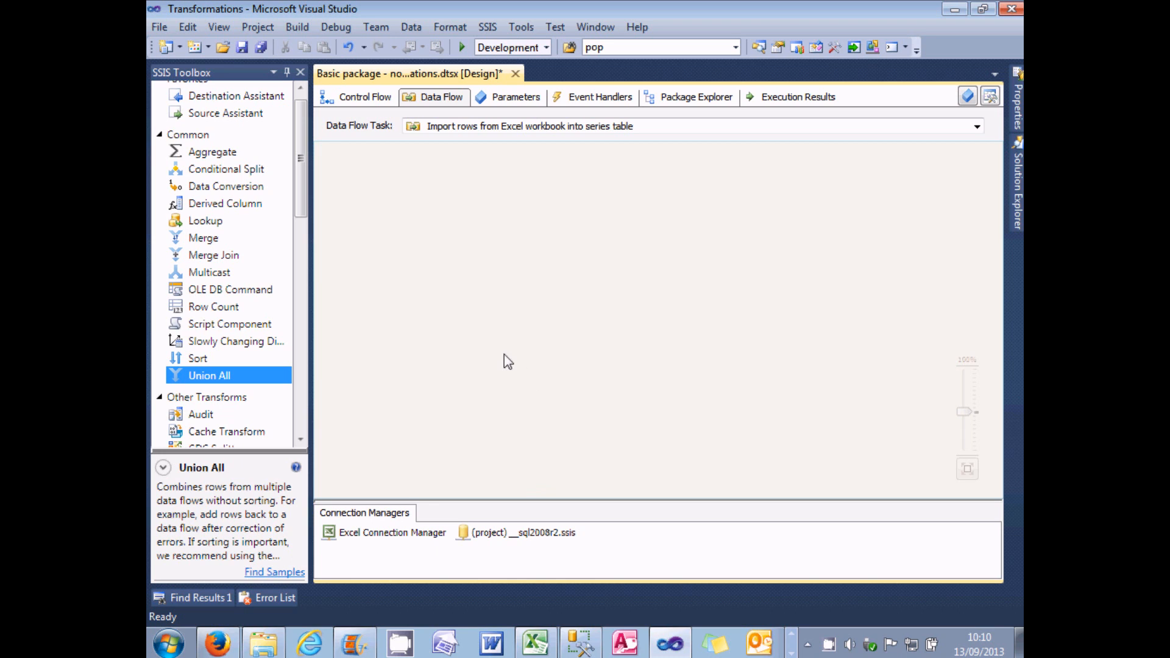
left_click(232, 115)
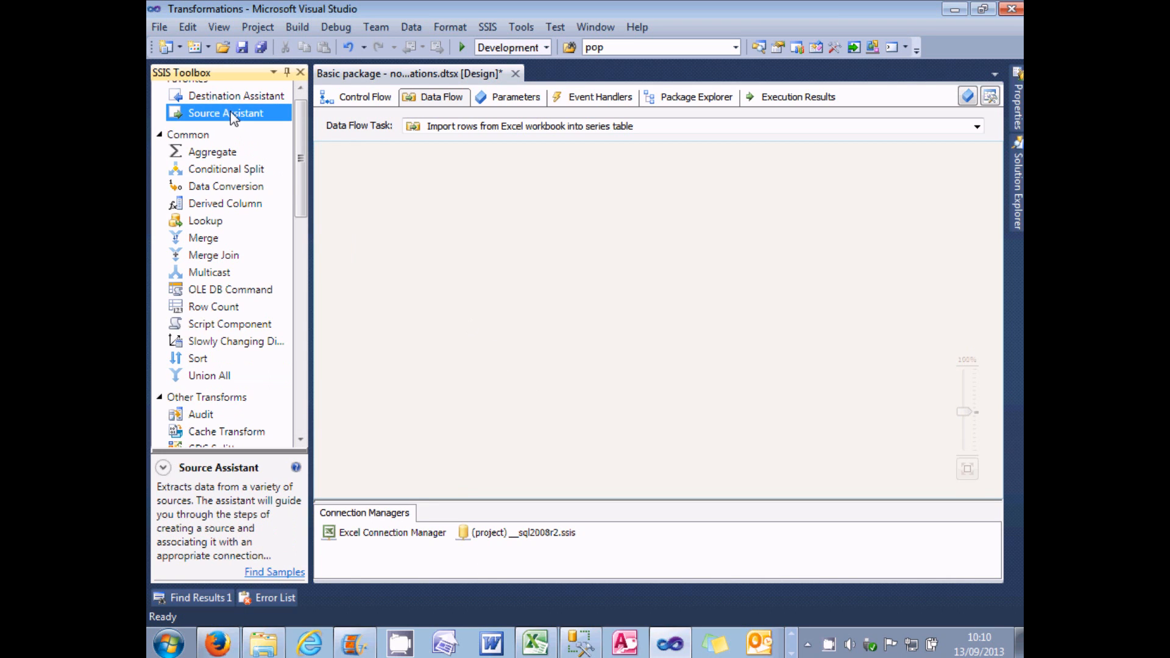
left_click_drag(232, 116, 446, 207)
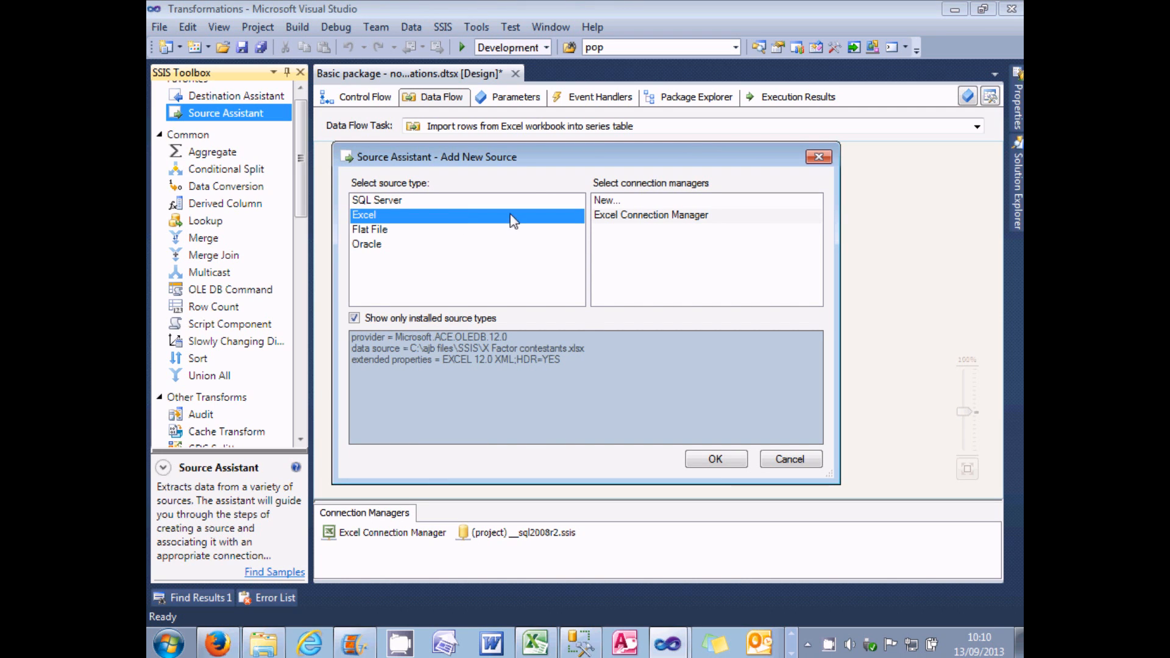
left_click(610, 216)
left_click(720, 464)
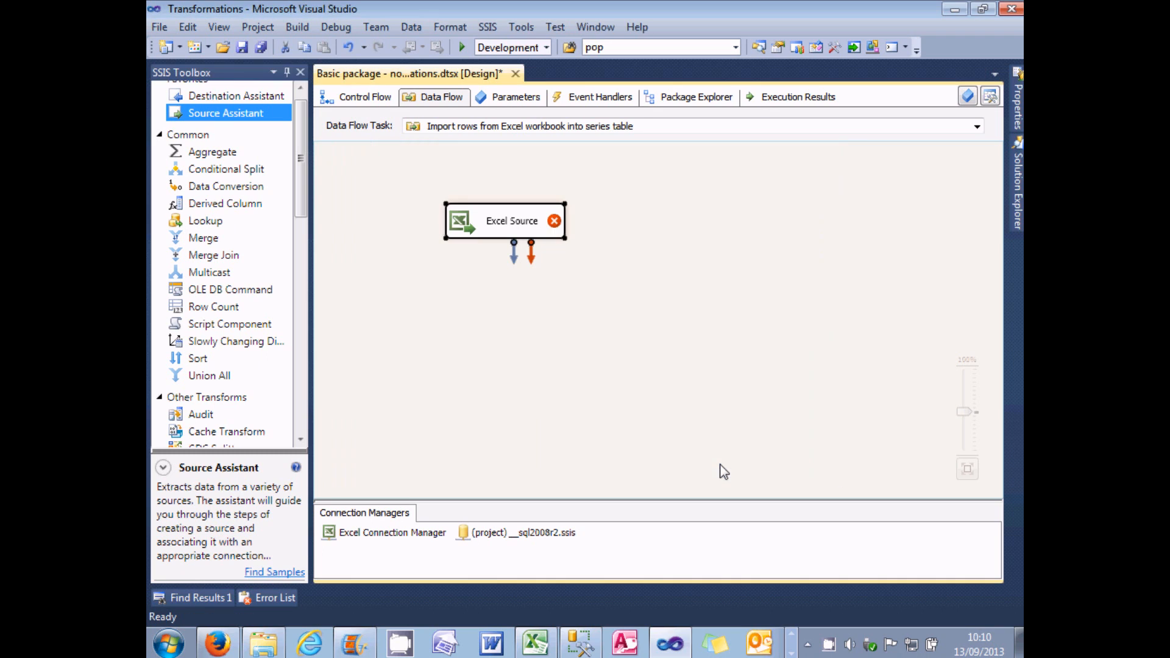
left_click(503, 224)
type("Males")
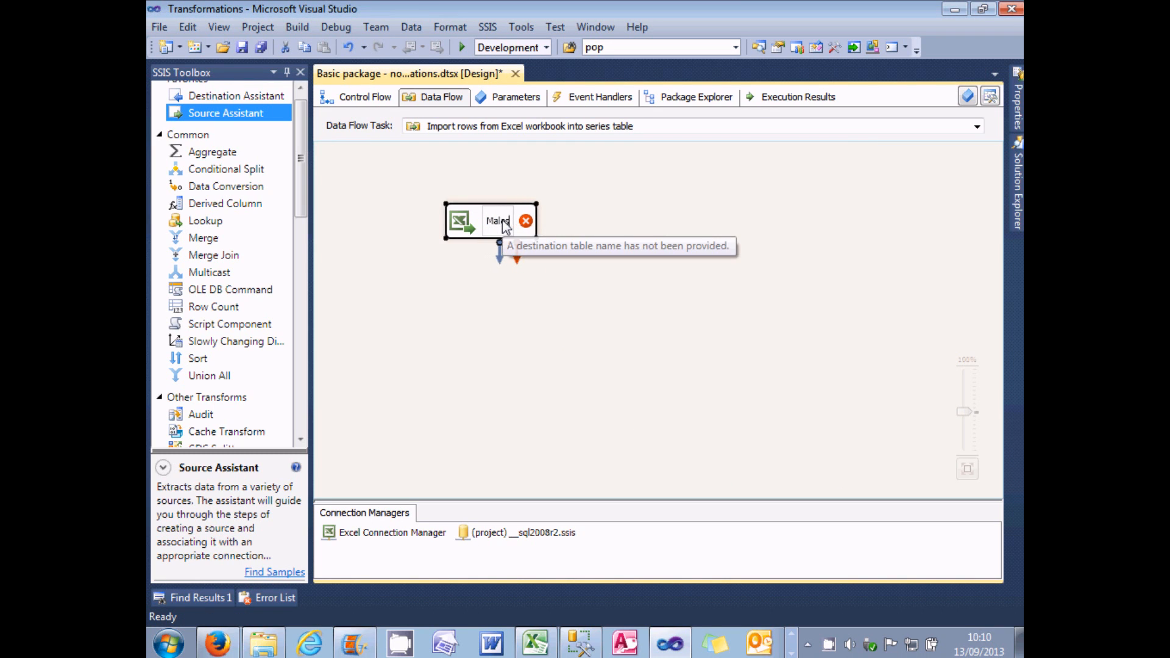
left_click(579, 221)
Step: Set the Males source to read the Males$ sheet, preview its rows, and confirm the settings
double_click(464, 225)
left_click(796, 311)
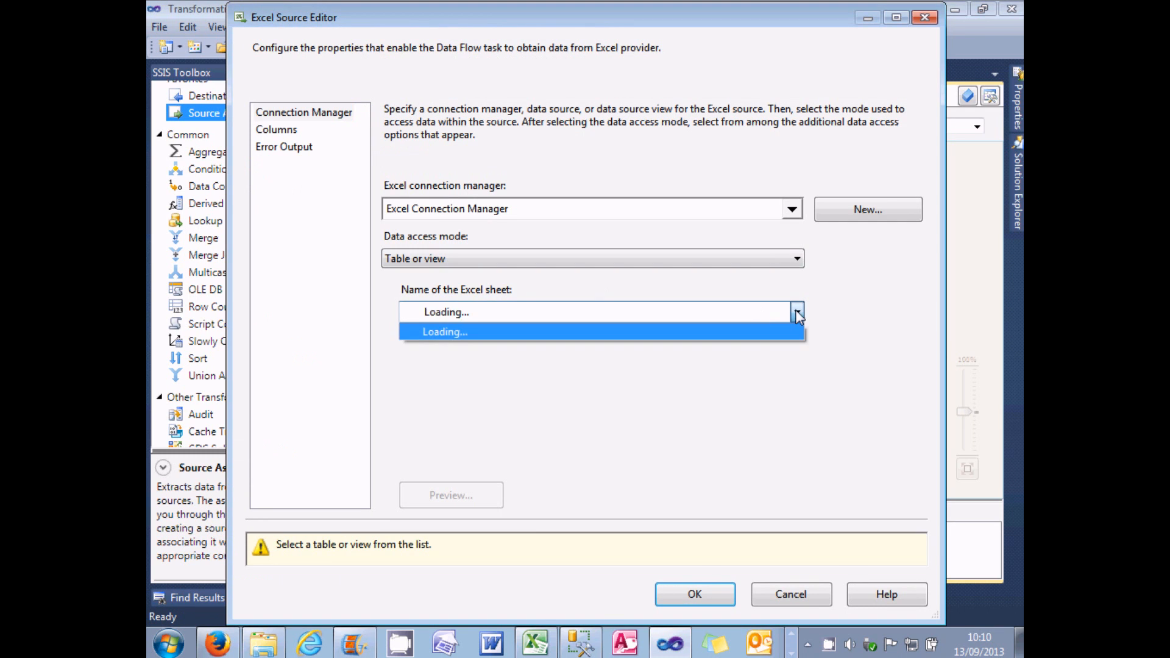
left_click(695, 364)
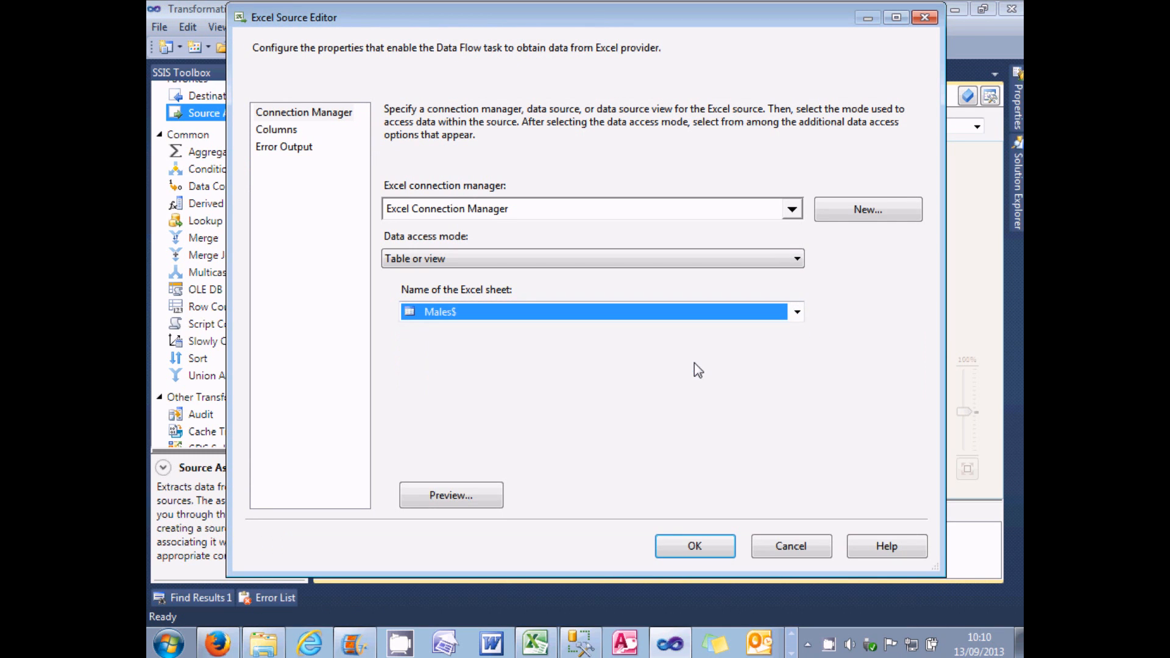
left_click(489, 496)
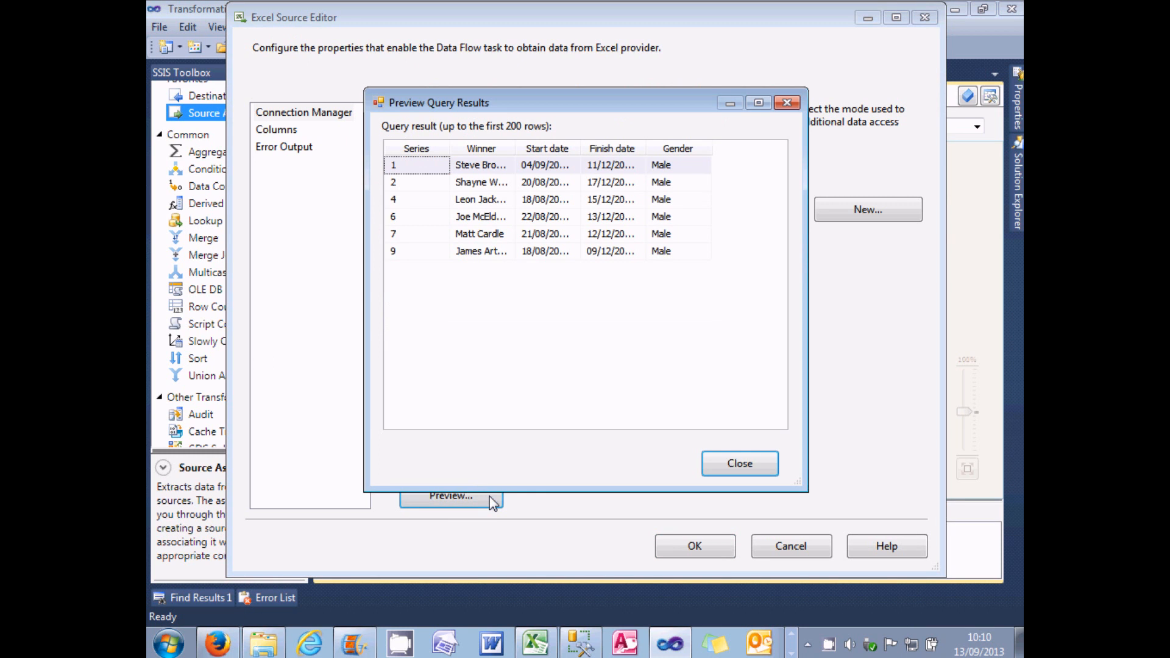
left_click(739, 466)
left_click(701, 547)
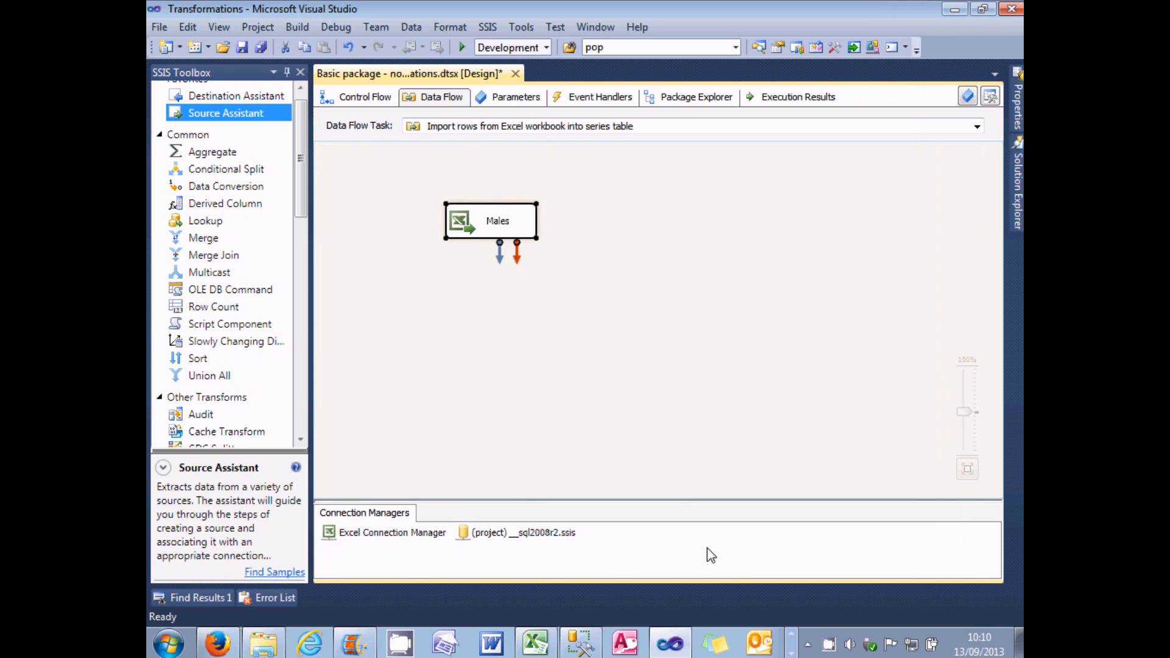
Step: Add an Excel source using the Excel Connection Manager, name it "Females", and align it beside the Males source
left_click_drag(270, 112, 617, 215)
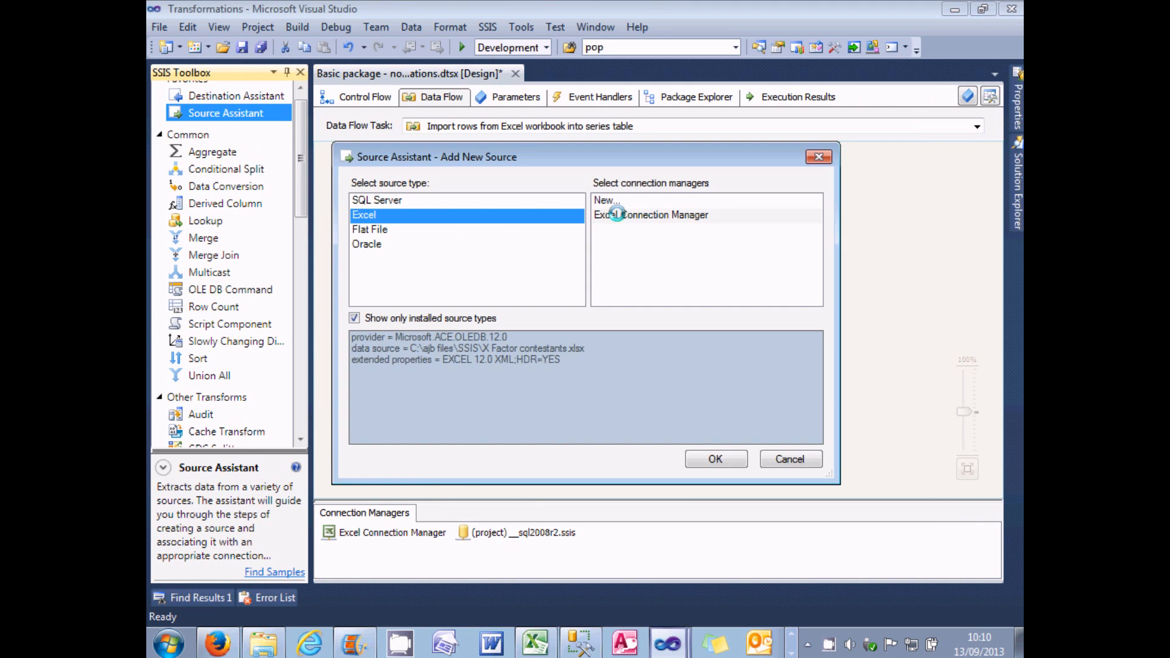
left_click(634, 216)
left_click(721, 454)
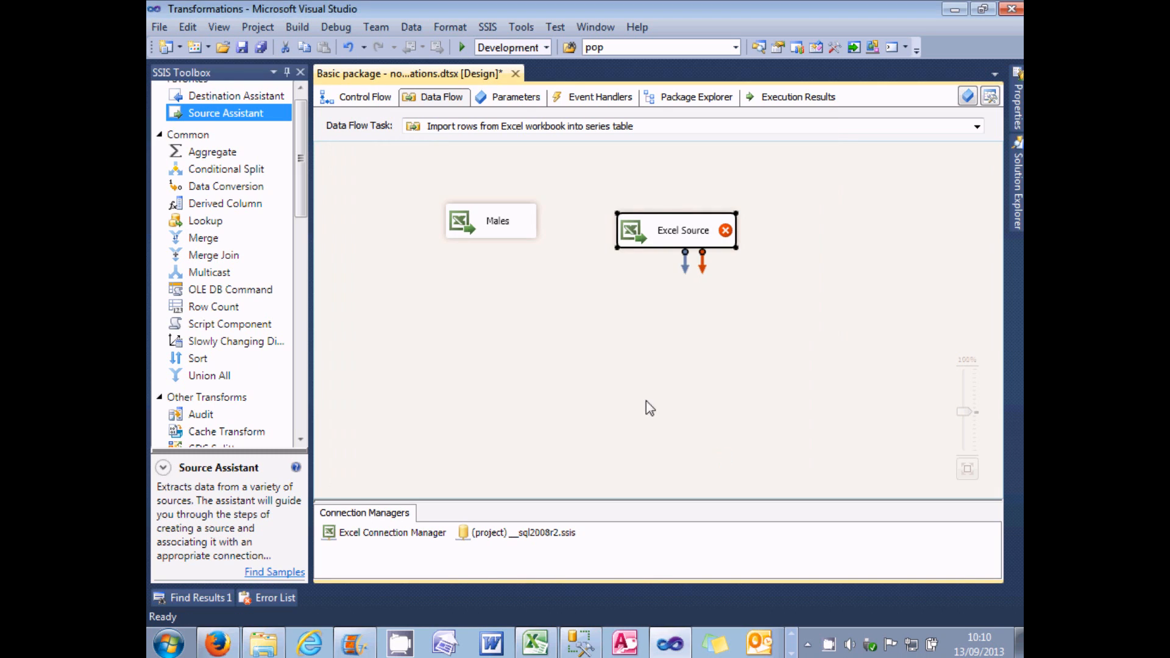
type("Females")
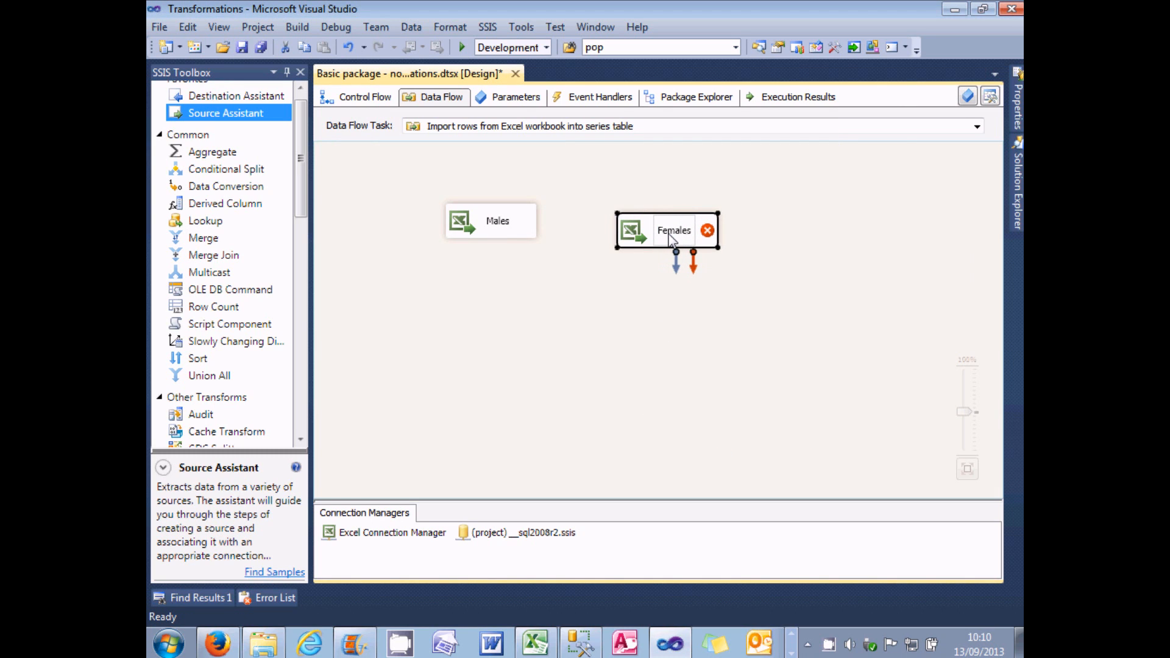
key("Return")
left_click_drag(632, 237, 621, 226)
Step: Set the Females source to read the Females$ sheet, preview its rows, and confirm the settings
double_click(621, 227)
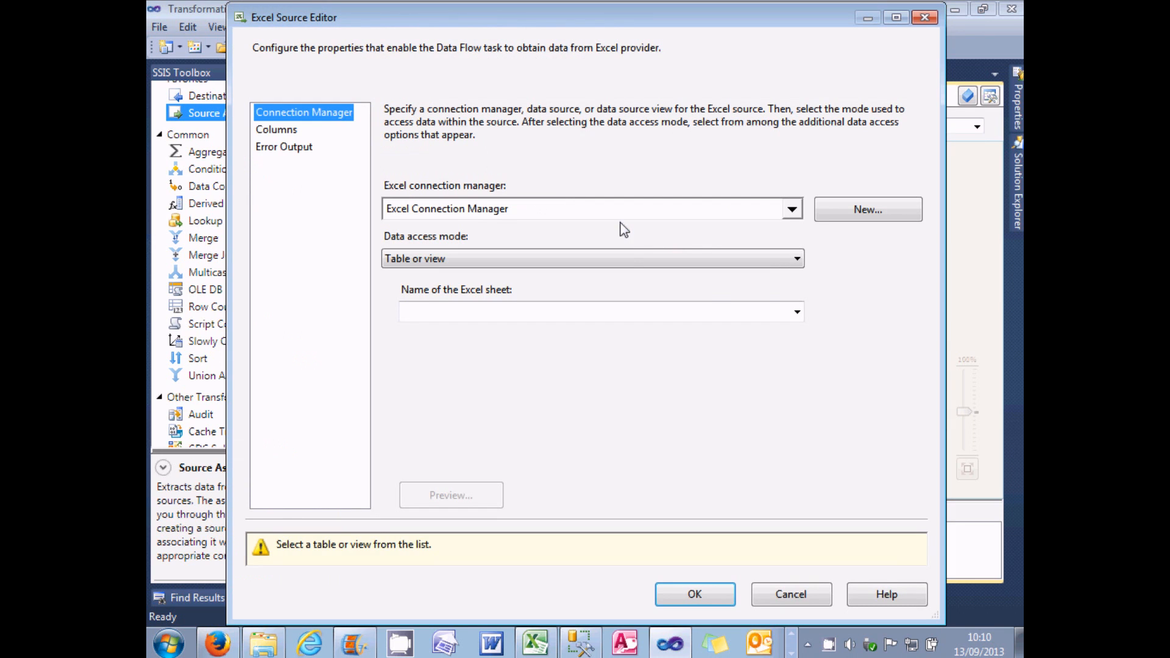
left_click(796, 313)
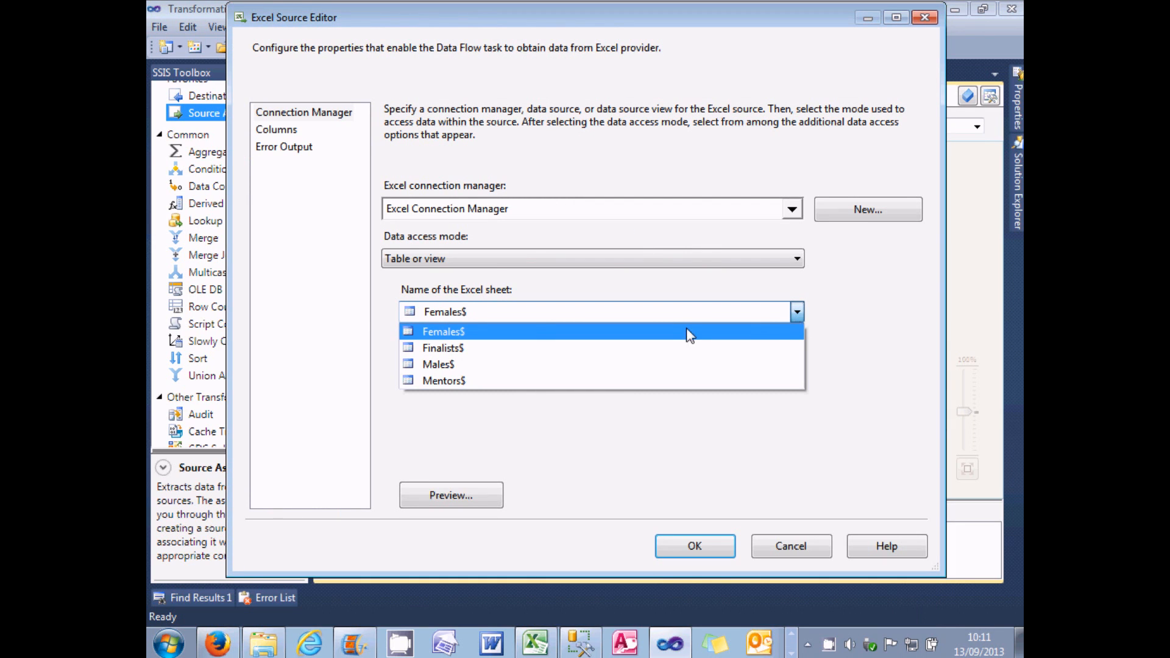
left_click(671, 333)
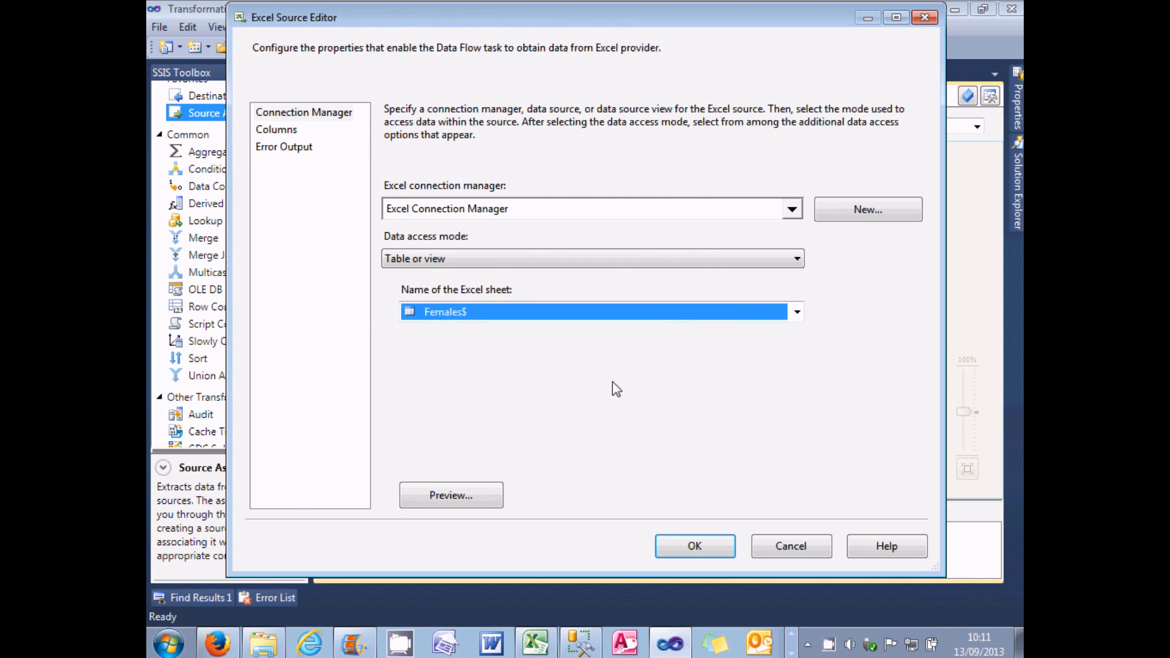
left_click(489, 491)
left_click(707, 469)
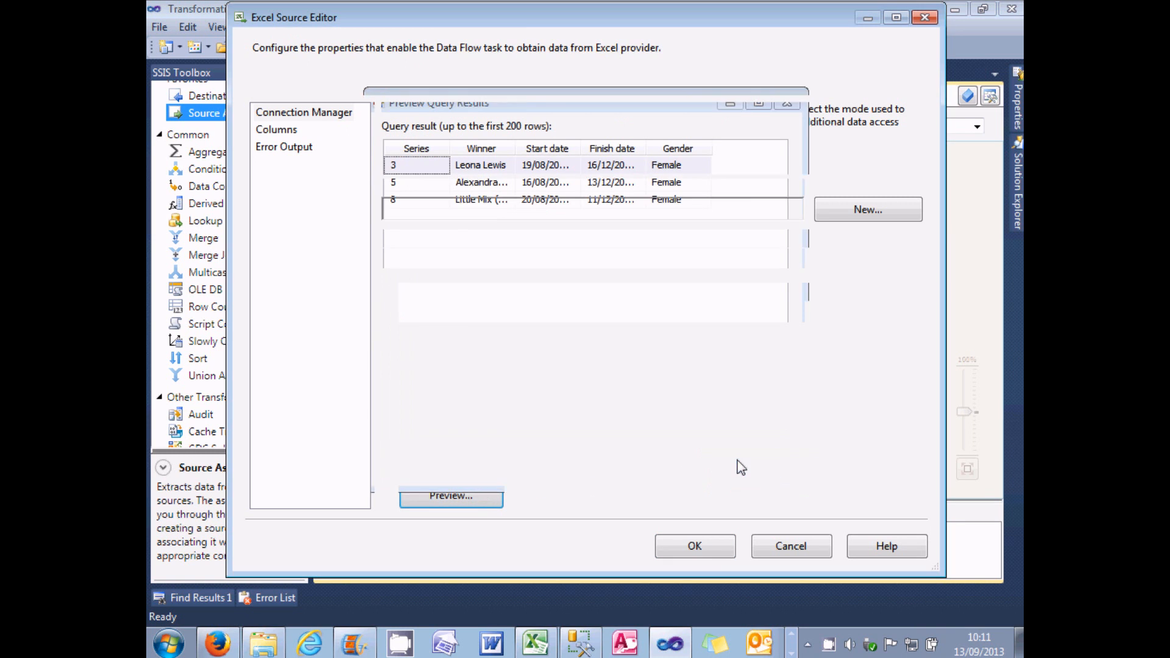
left_click(699, 548)
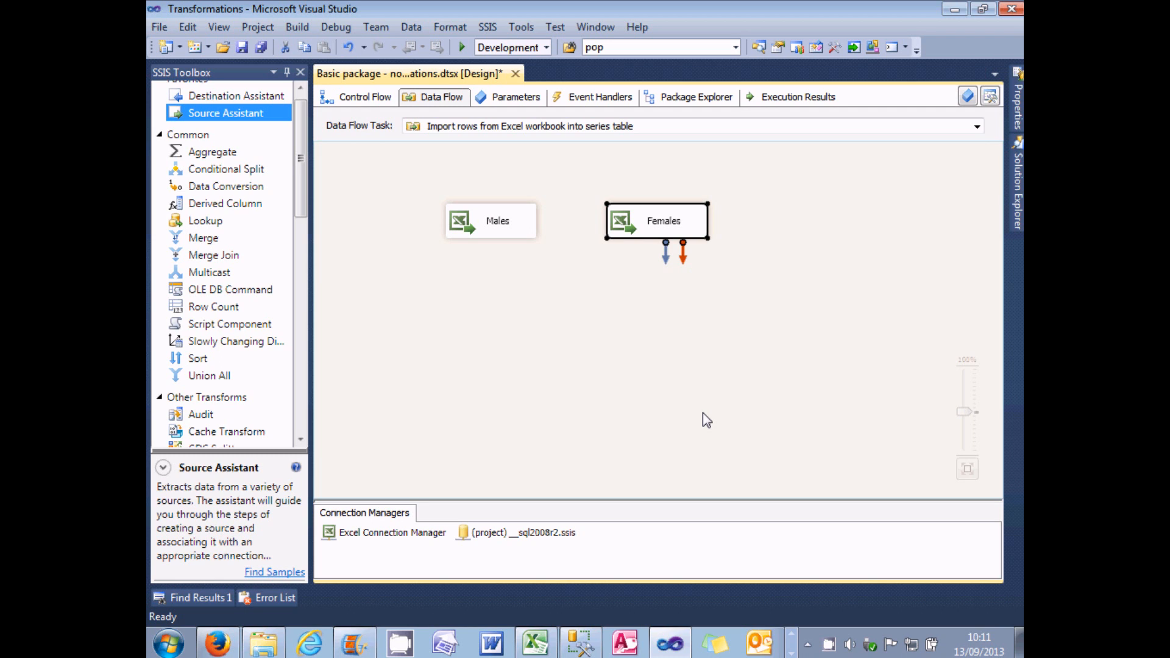
Step: Add a Union All transformation below the two sources and name it "Combine genders"
left_click(225, 378)
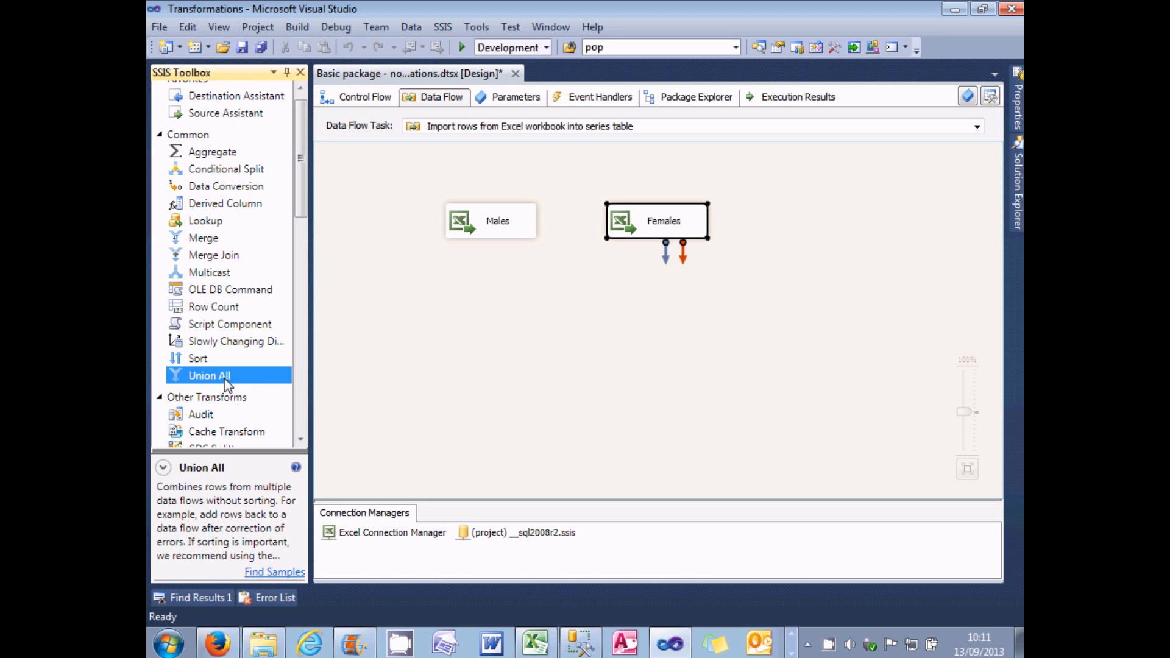
left_click_drag(225, 384, 540, 283)
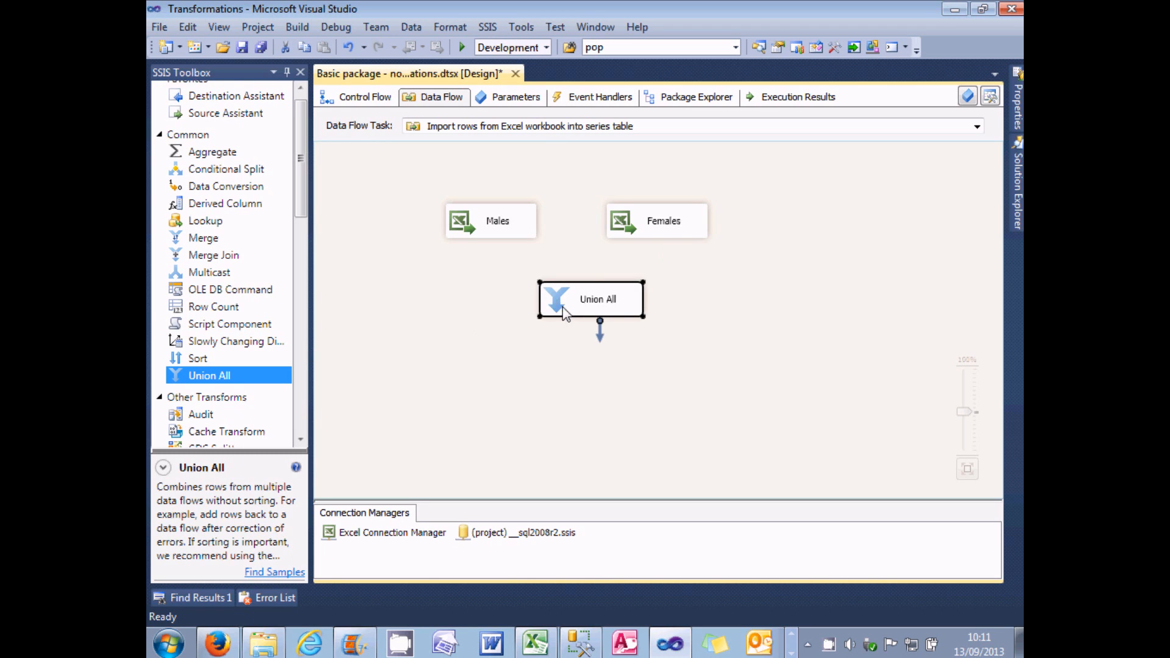
left_click(582, 307)
type("Combine genders")
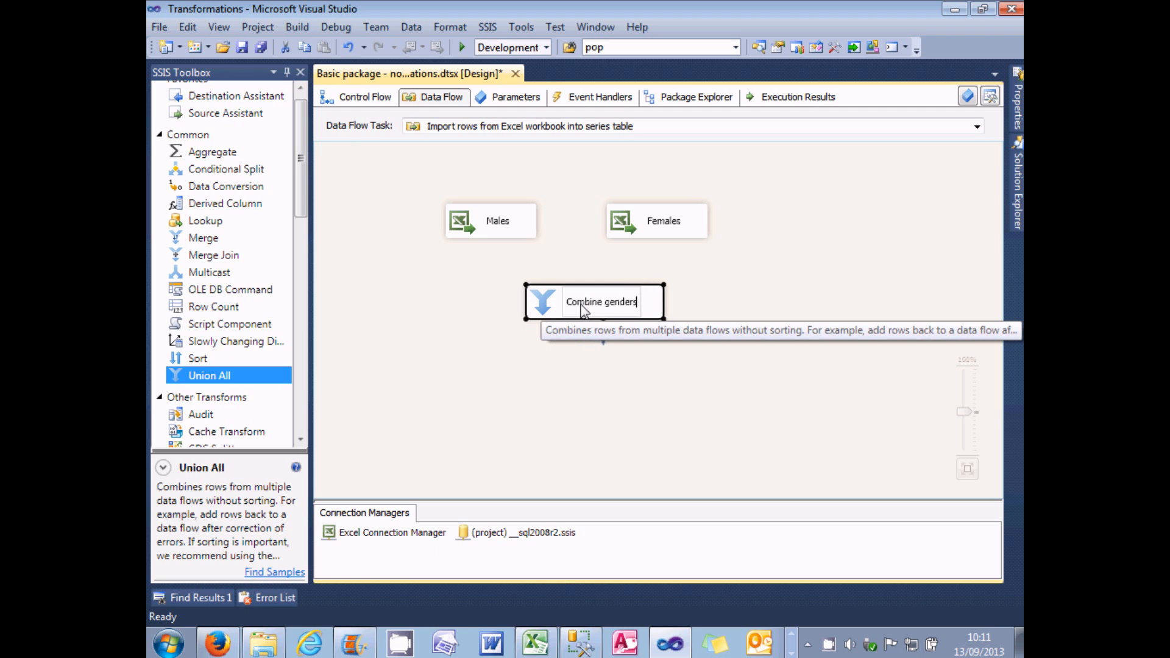
Step: Connect the data outputs of the Males and Females sources to the Combine genders transformation
left_click(499, 226)
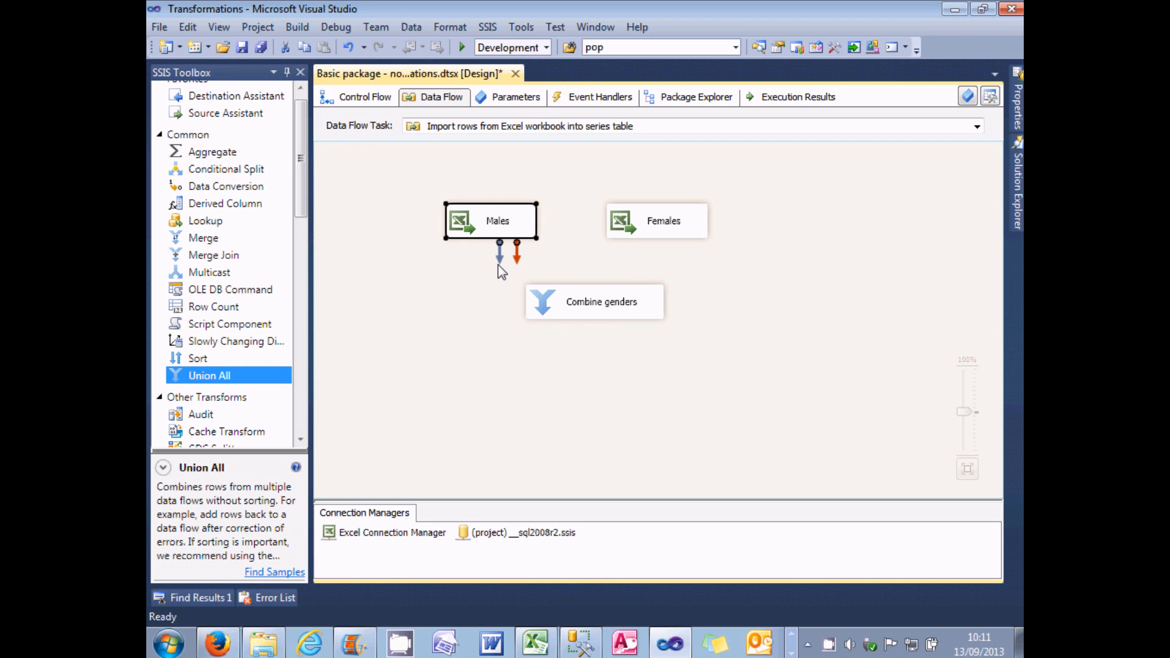
left_click_drag(500, 264, 590, 299)
left_click(664, 236)
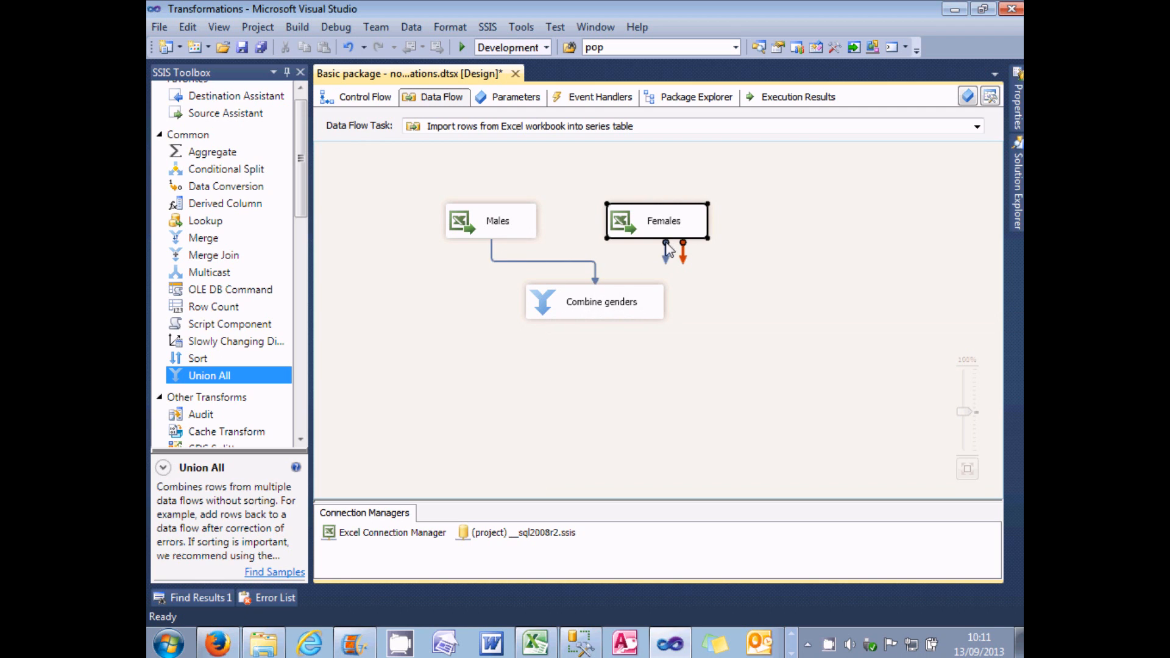
left_click_drag(668, 259, 617, 303)
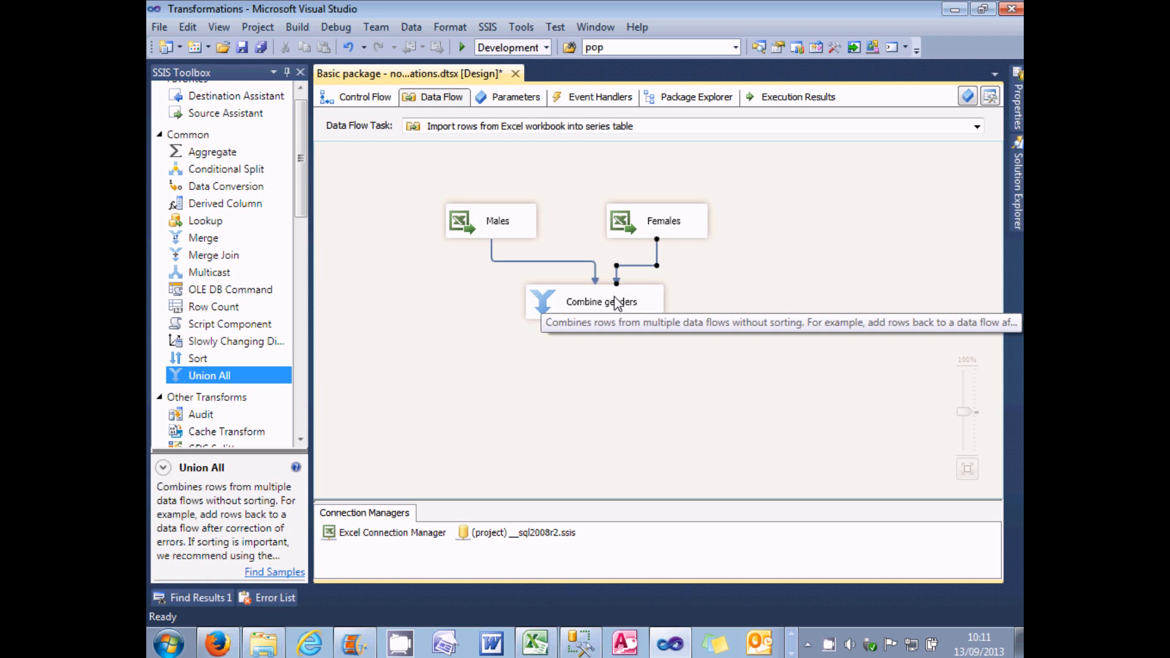
Step: Undo both connections from the sources to Combine genders
key("ctrl+z")
key("ctrl+z")
left_click(760, 290)
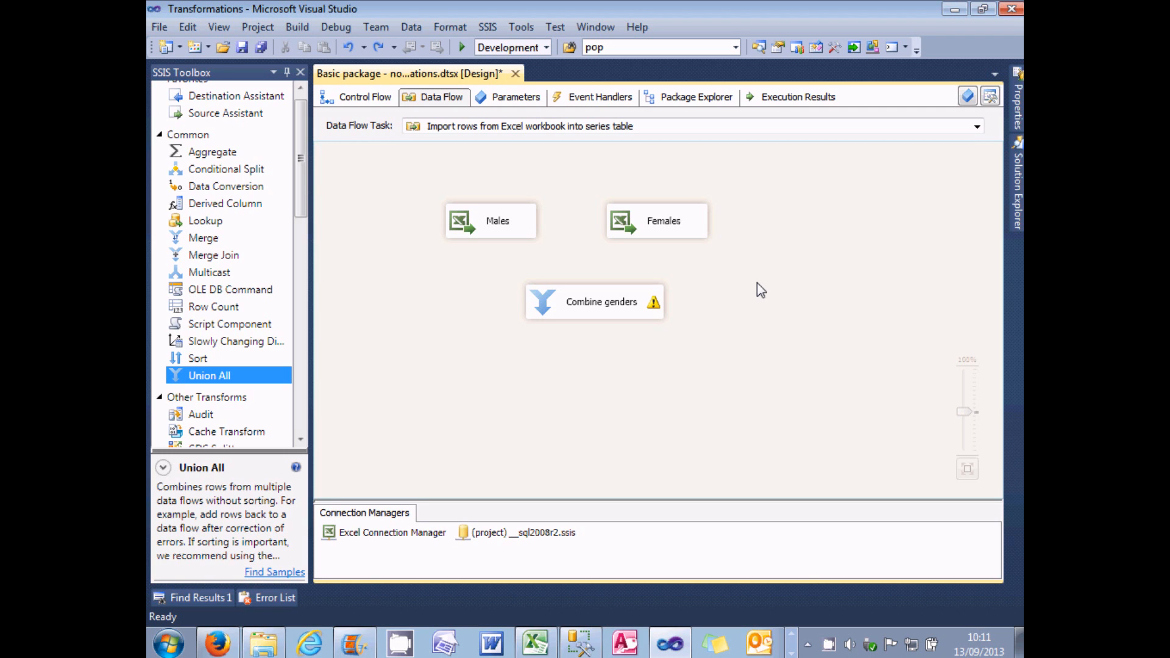
Step: Rename the Winner output column of the Males source to "Male winner" and confirm the settings
left_click(497, 231)
left_click(687, 237)
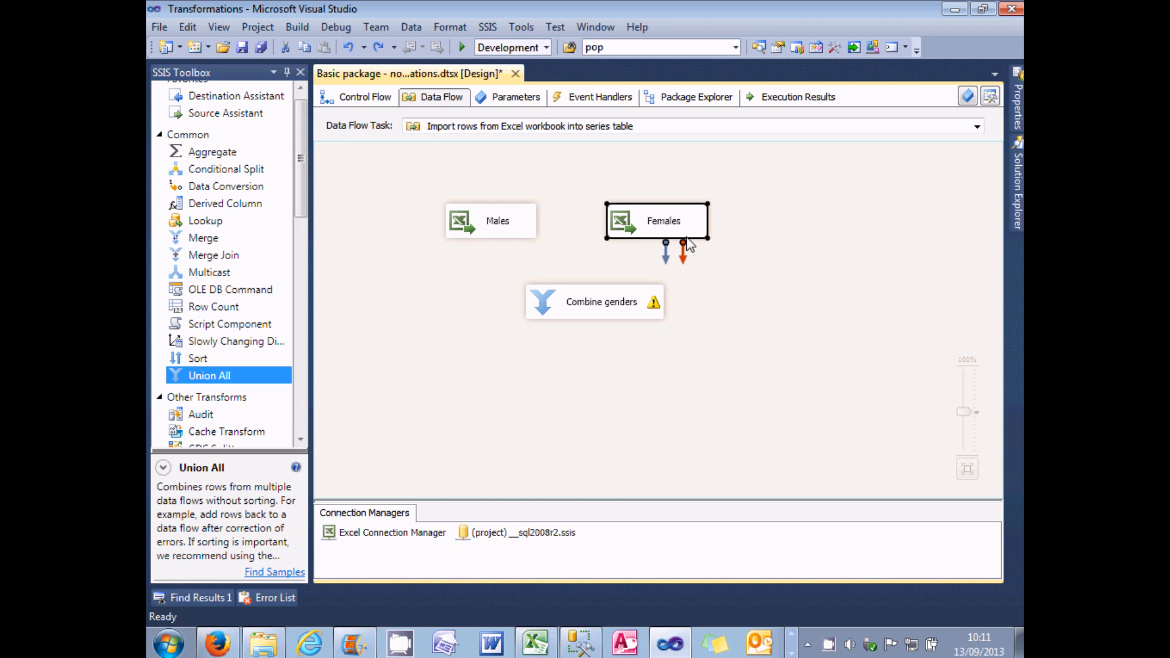
double_click(463, 233)
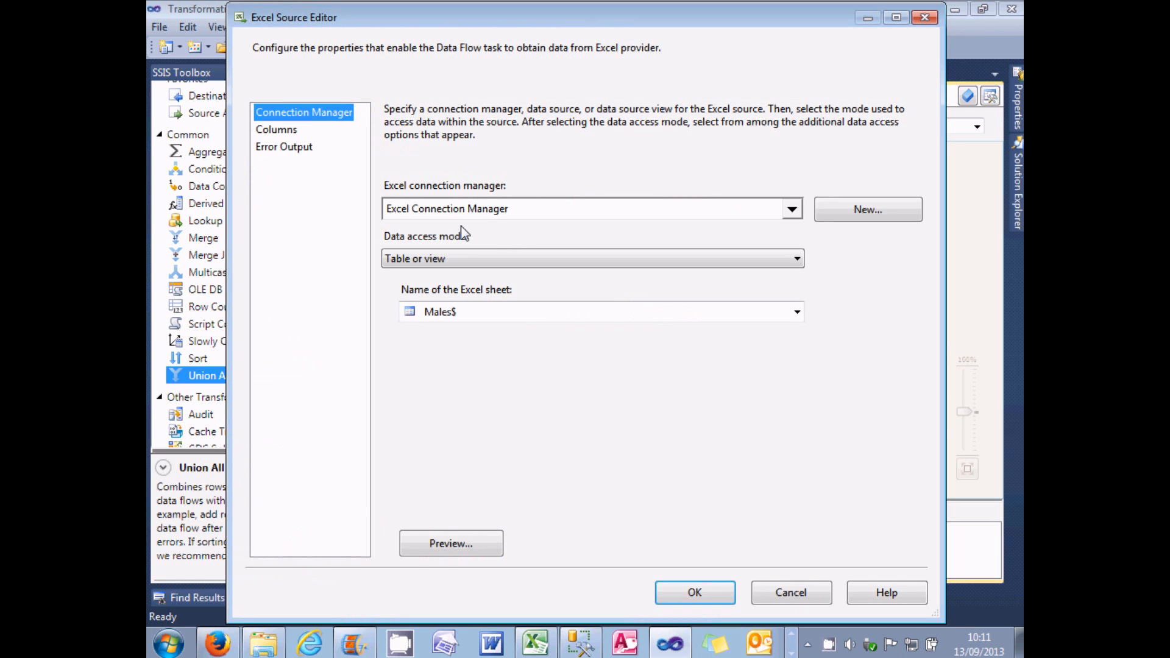
left_click(283, 130)
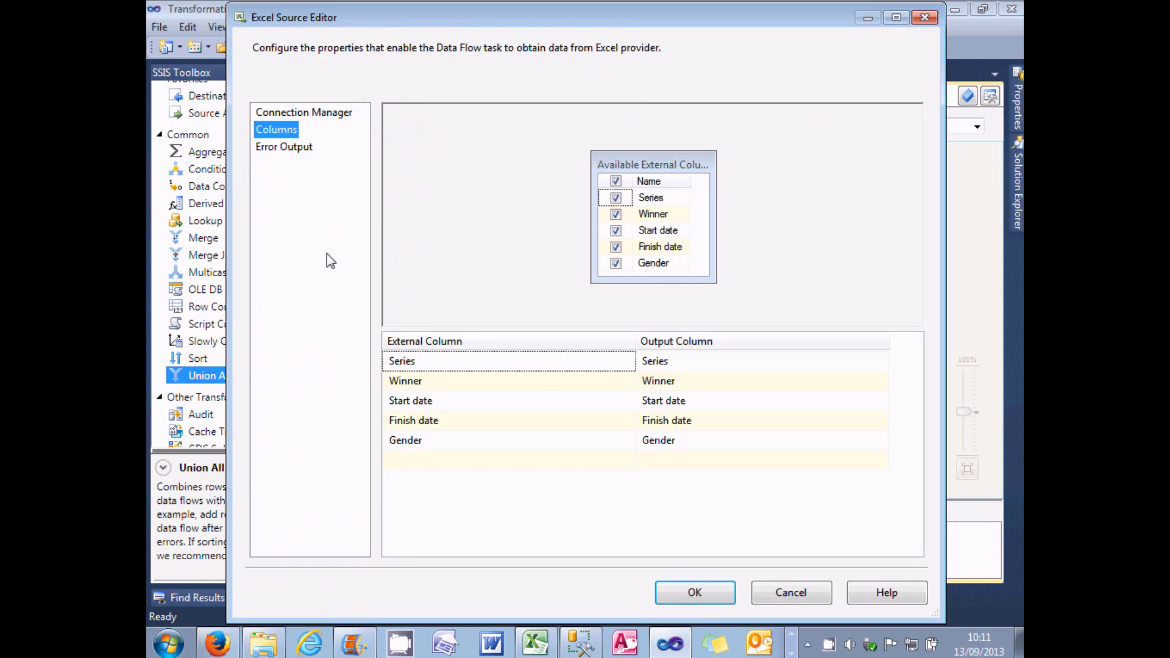
left_click(685, 383)
left_click_drag(708, 381, 634, 379)
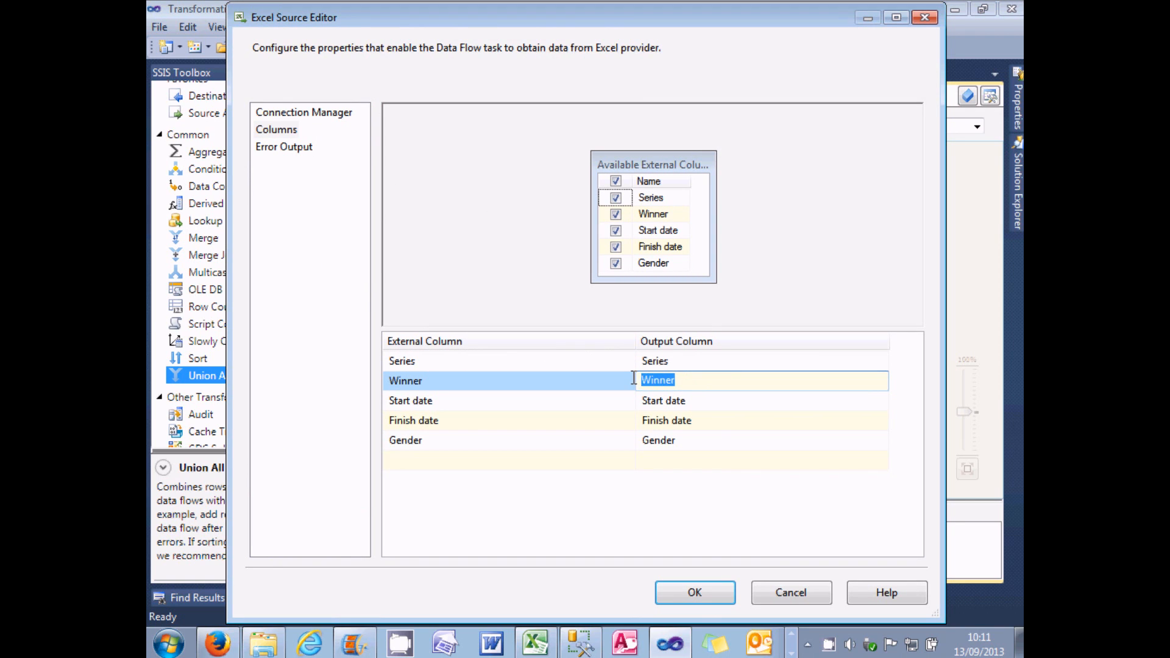
type("Male winner")
key("Return")
left_click(710, 593)
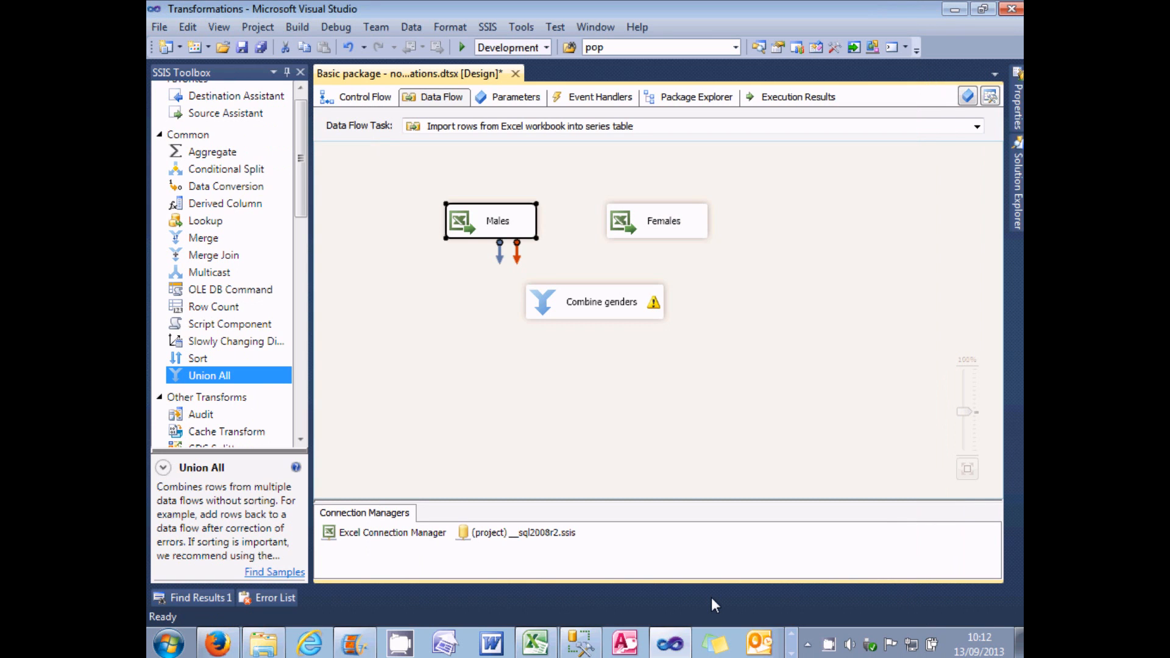
Step: Rename the Winner output column of the Females source to "Female winner" and confirm the settings
double_click(630, 226)
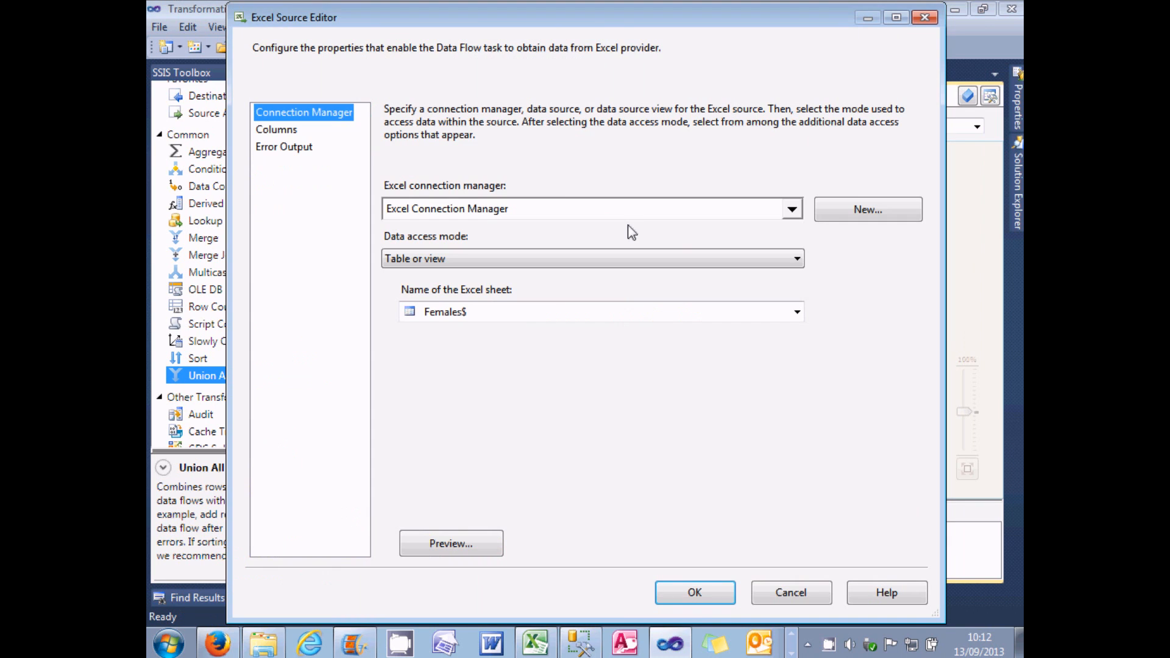
left_click(272, 130)
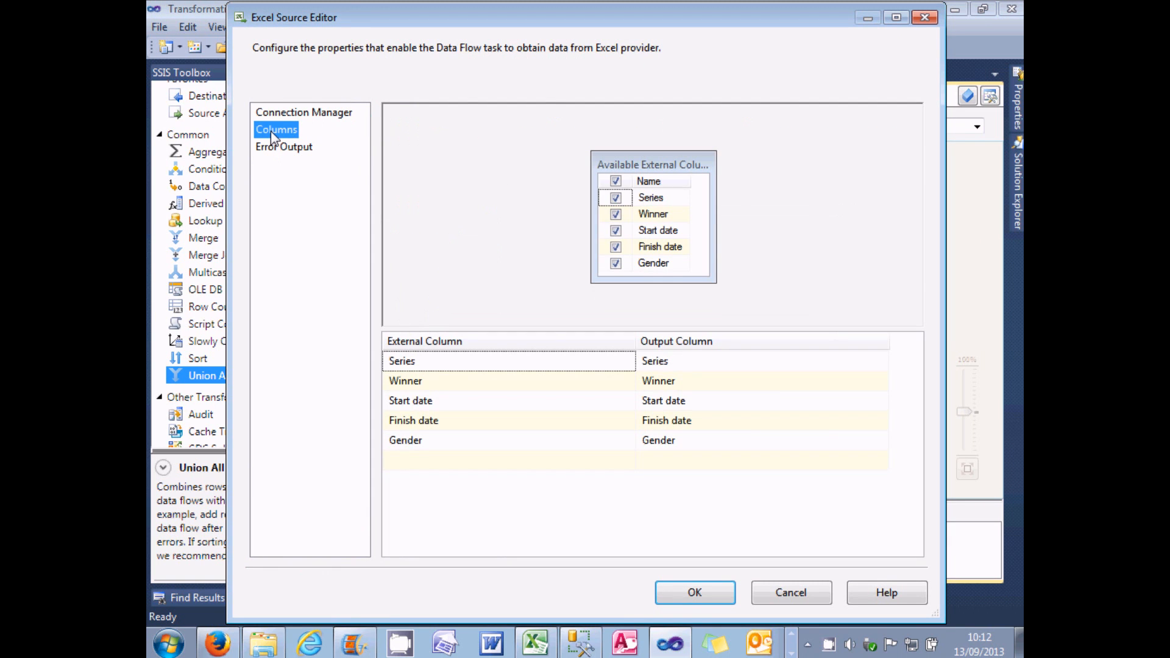
left_click(678, 382)
left_click_drag(678, 380, 611, 381)
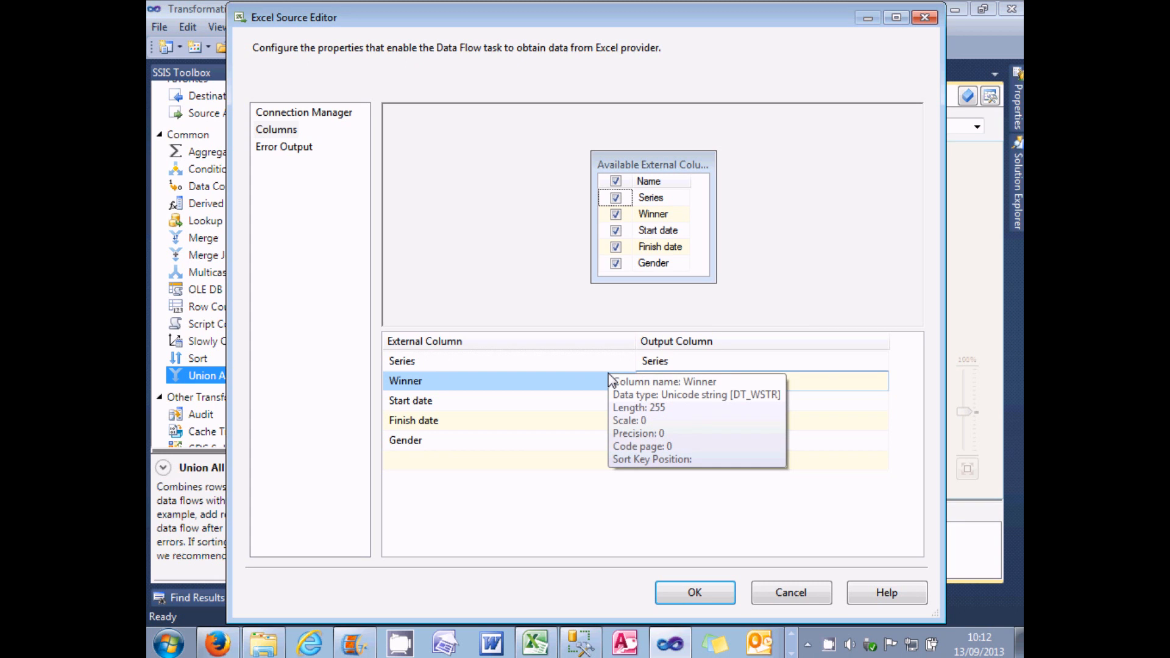
left_click(567, 401)
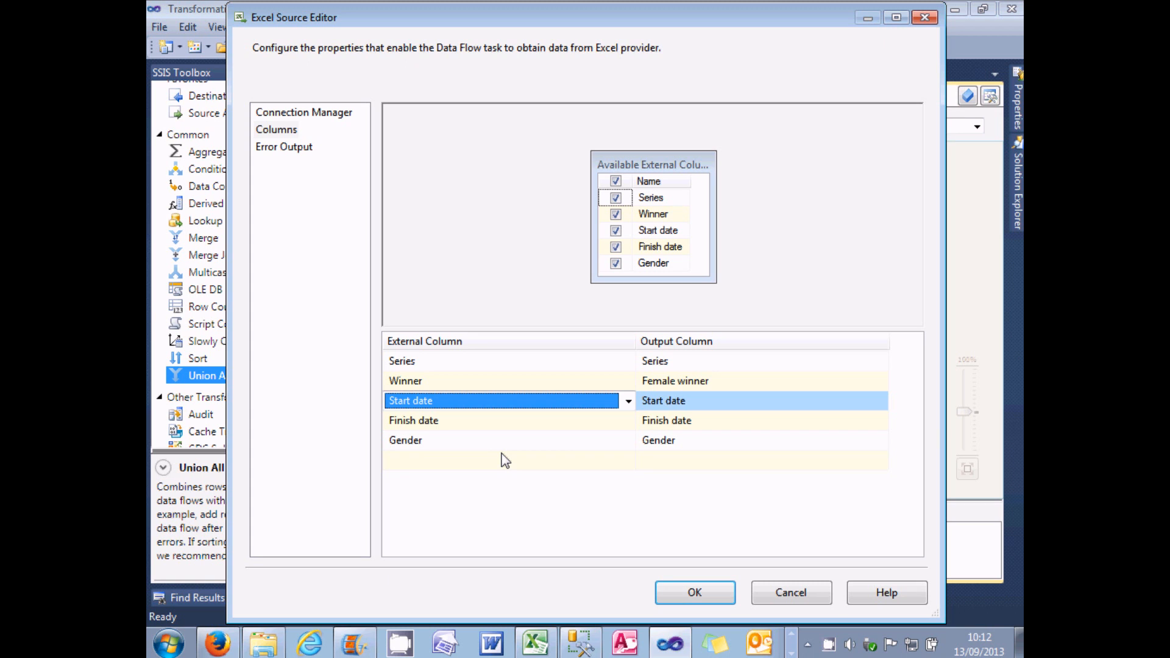
left_click(702, 589)
Step: Link the Males source and the Females source with its renamed winner column into Combine genders
left_click(481, 229)
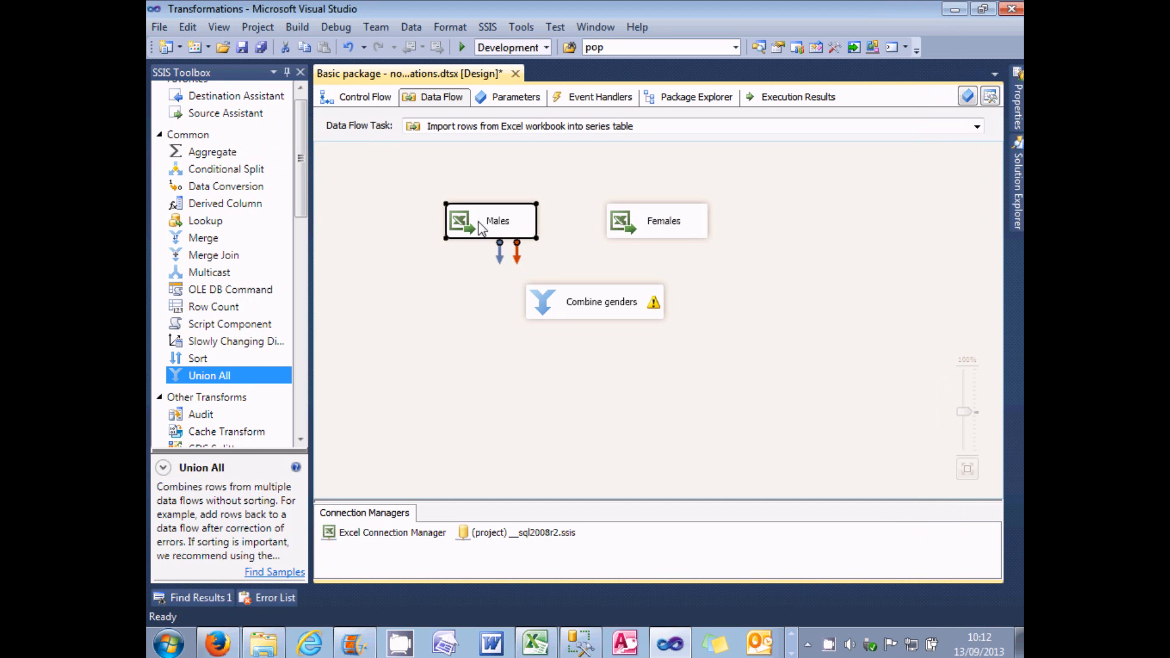
left_click_drag(500, 255, 539, 300)
left_click(690, 236)
left_click_drag(666, 251, 611, 295)
Step: Open the Combine genders editor and check the input mappings of Series, Start date, Finish date and Gender
double_click(547, 298)
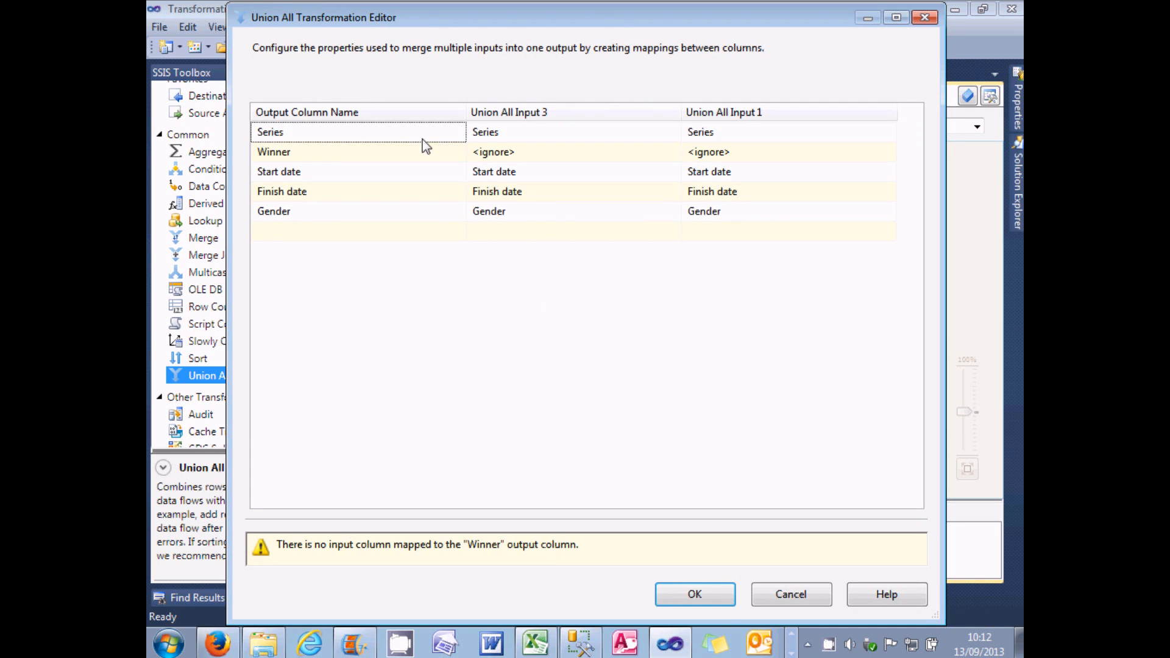
left_click(505, 133)
left_click(726, 127)
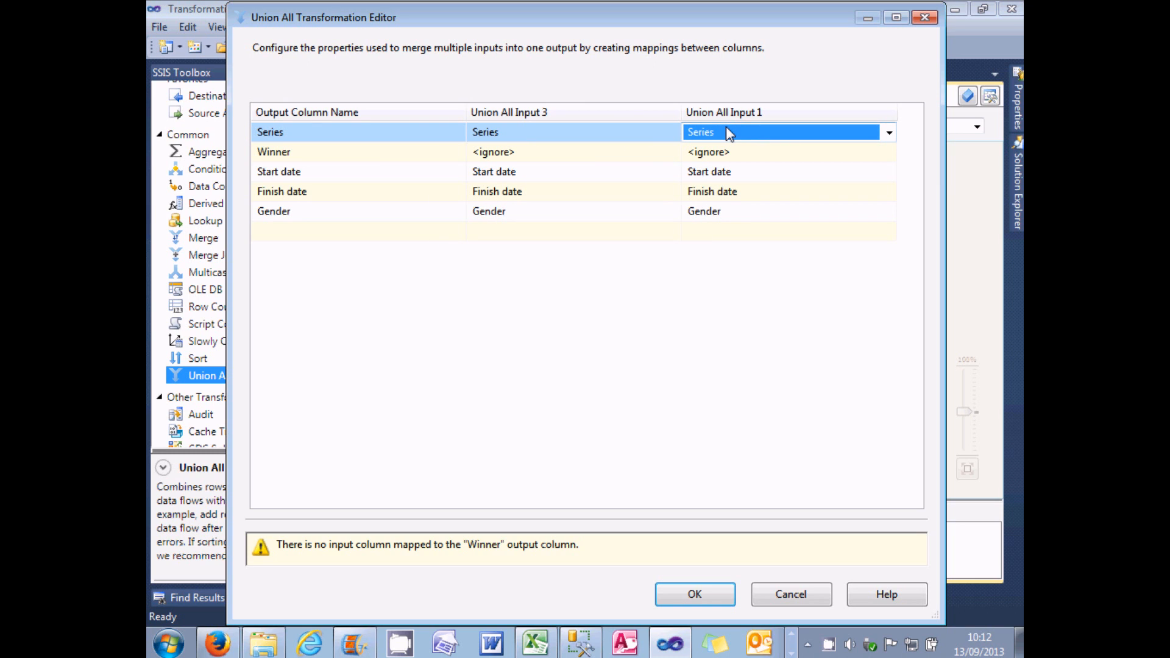
left_click(540, 172)
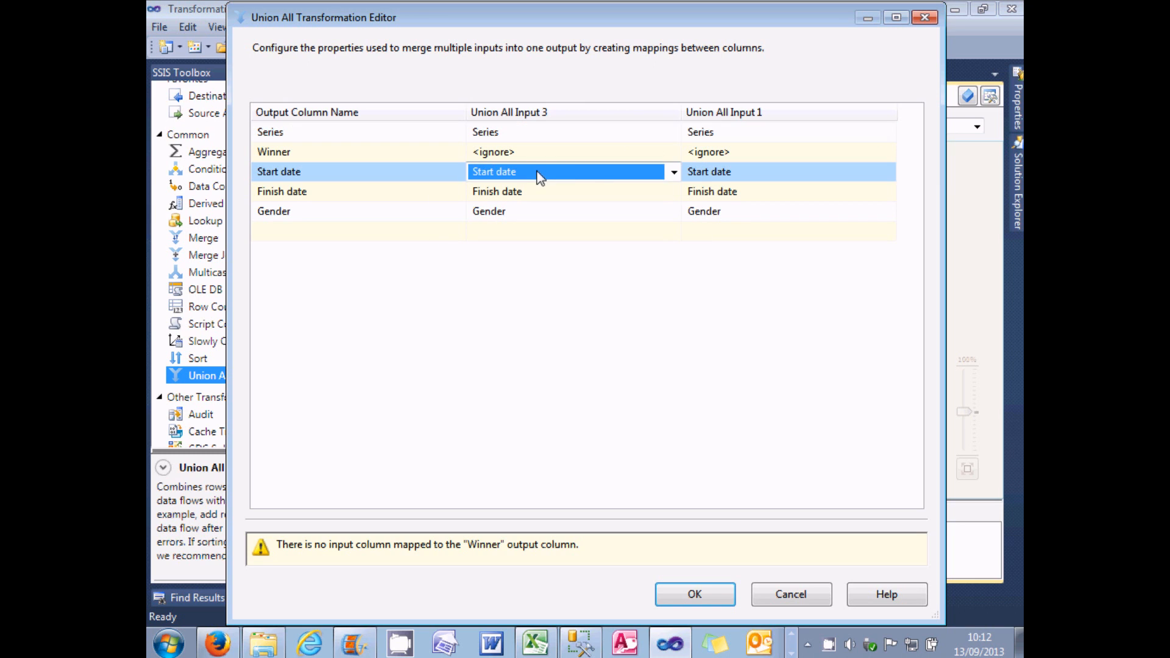
left_click(567, 192)
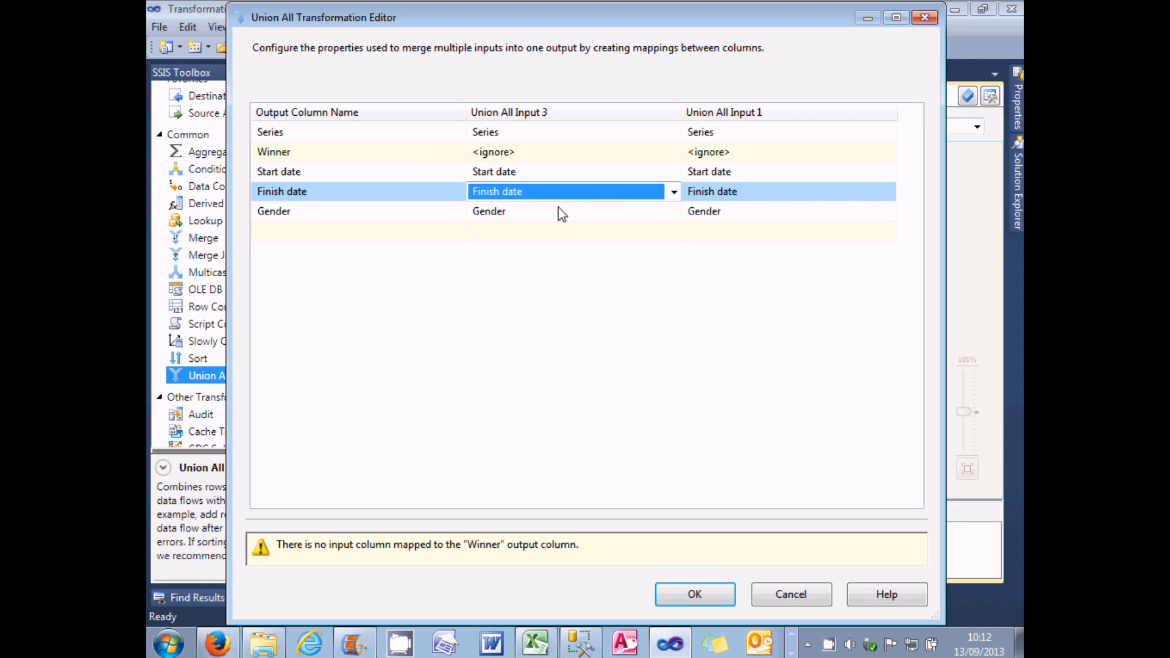
left_click(559, 212)
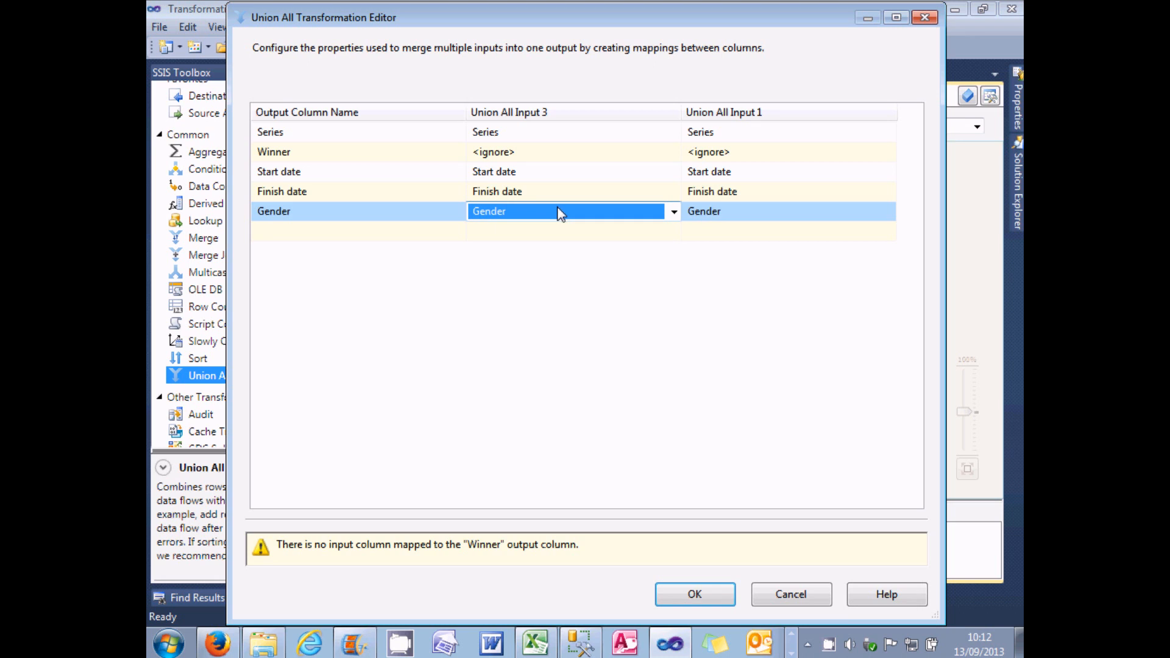
Step: Map the Winner output column to Male winner from Input 3 and Female winner from Input 1, and confirm the mappings
left_click(385, 153)
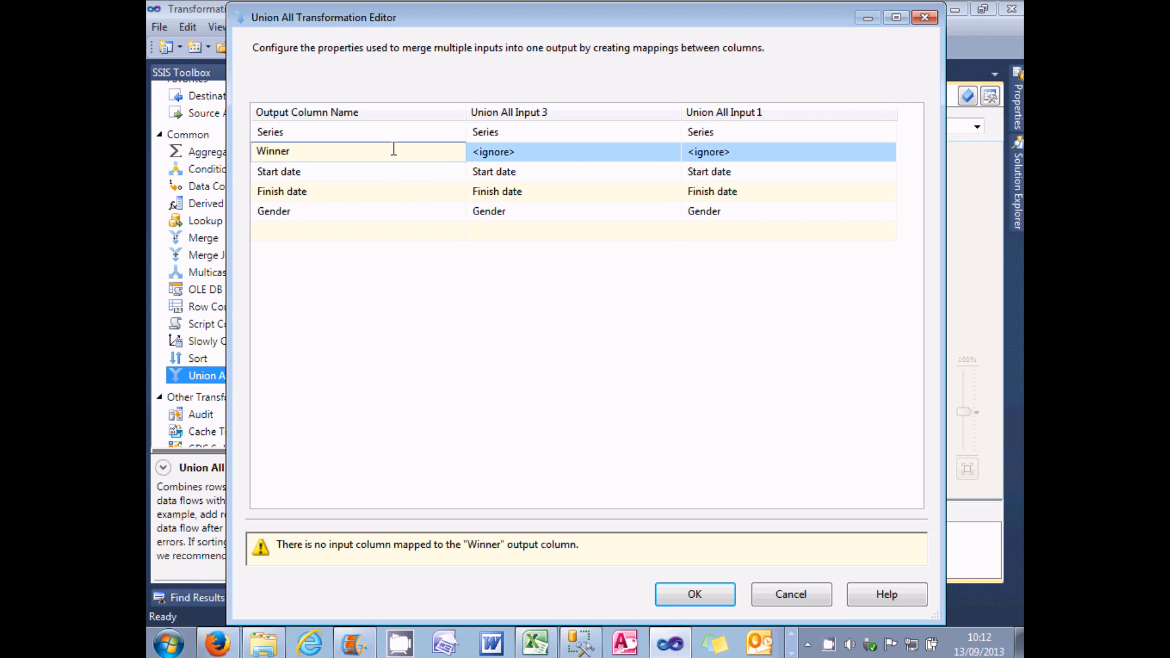
left_click(647, 160)
left_click(674, 153)
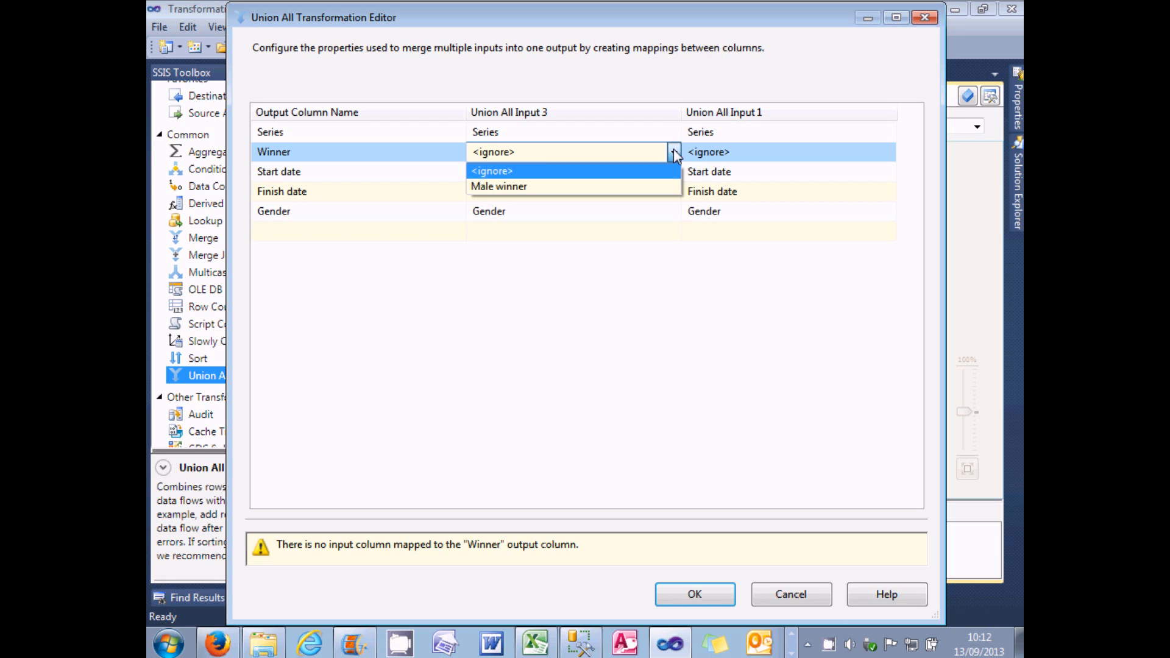
left_click(627, 186)
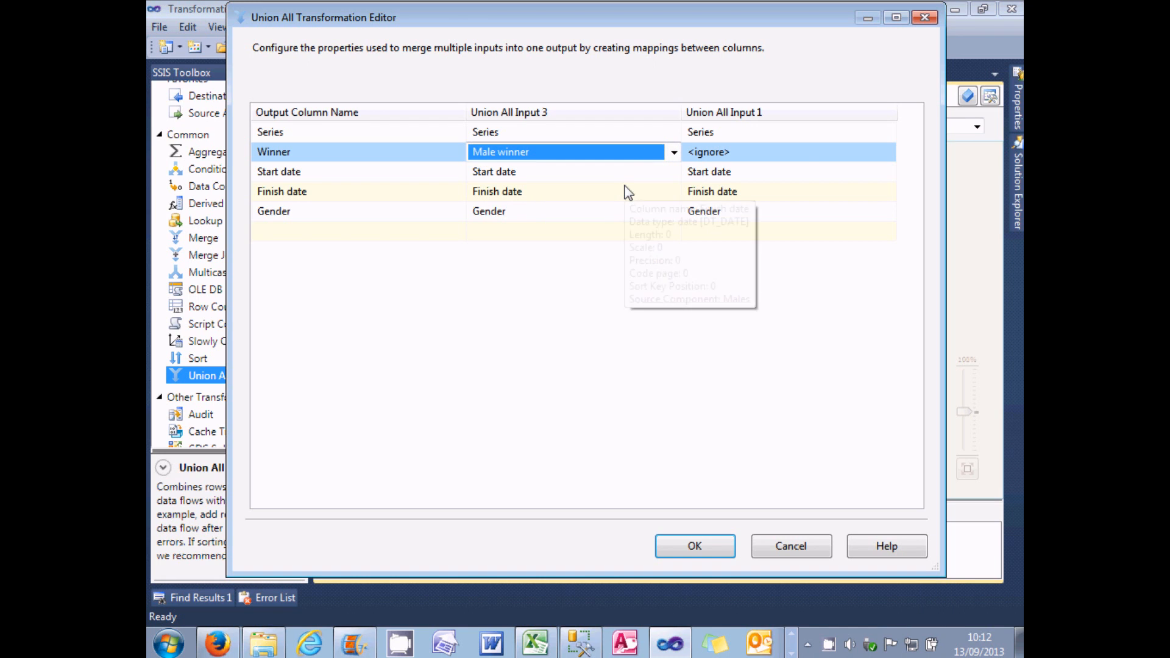
left_click(843, 160)
left_click(883, 154)
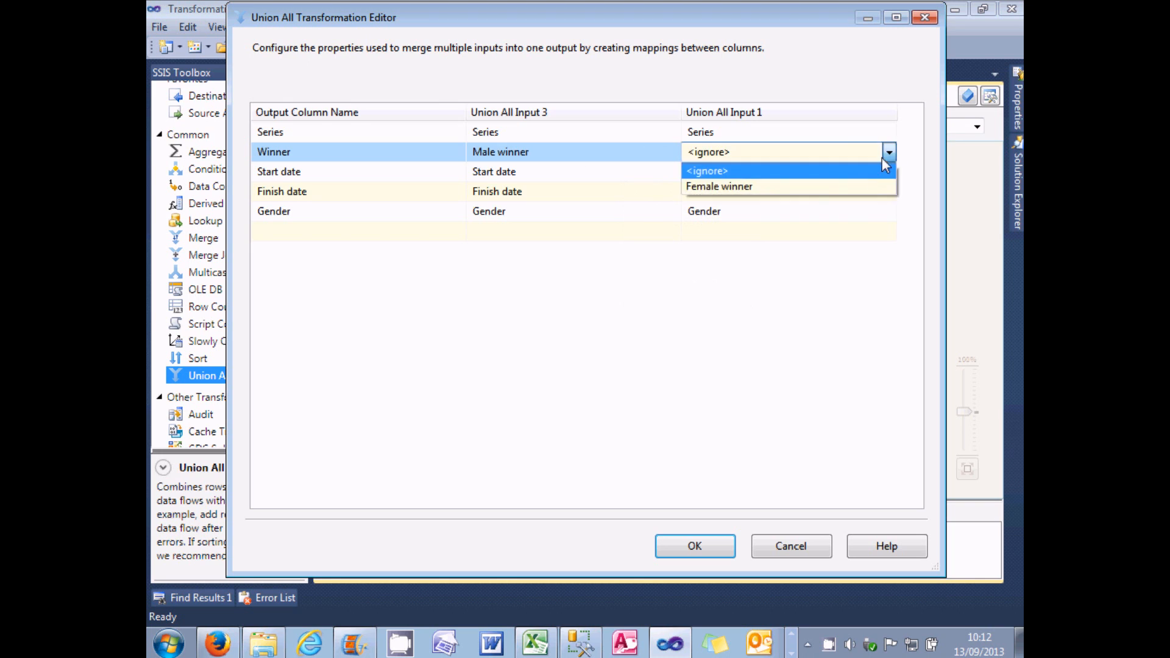
left_click(862, 181)
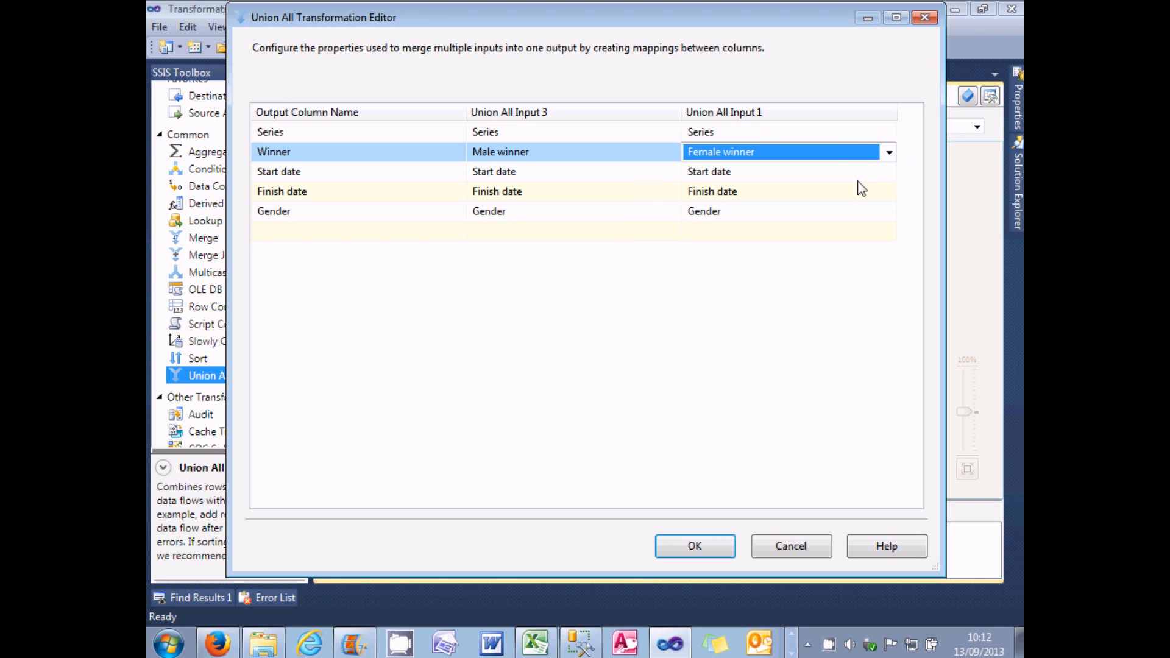
mouse_move(360, 160)
left_click(699, 543)
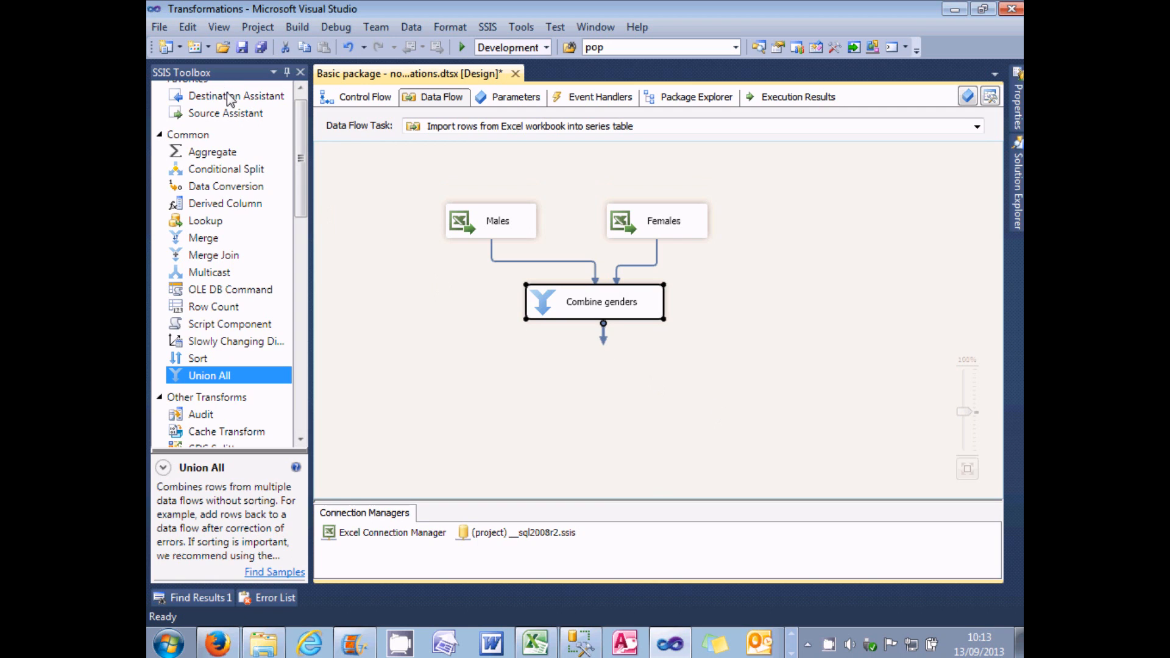
Step: Add a SQL Server destination using the __sql2008r2.ssis connection below Combine genders and name it "Series table"
left_click_drag(230, 98, 562, 363)
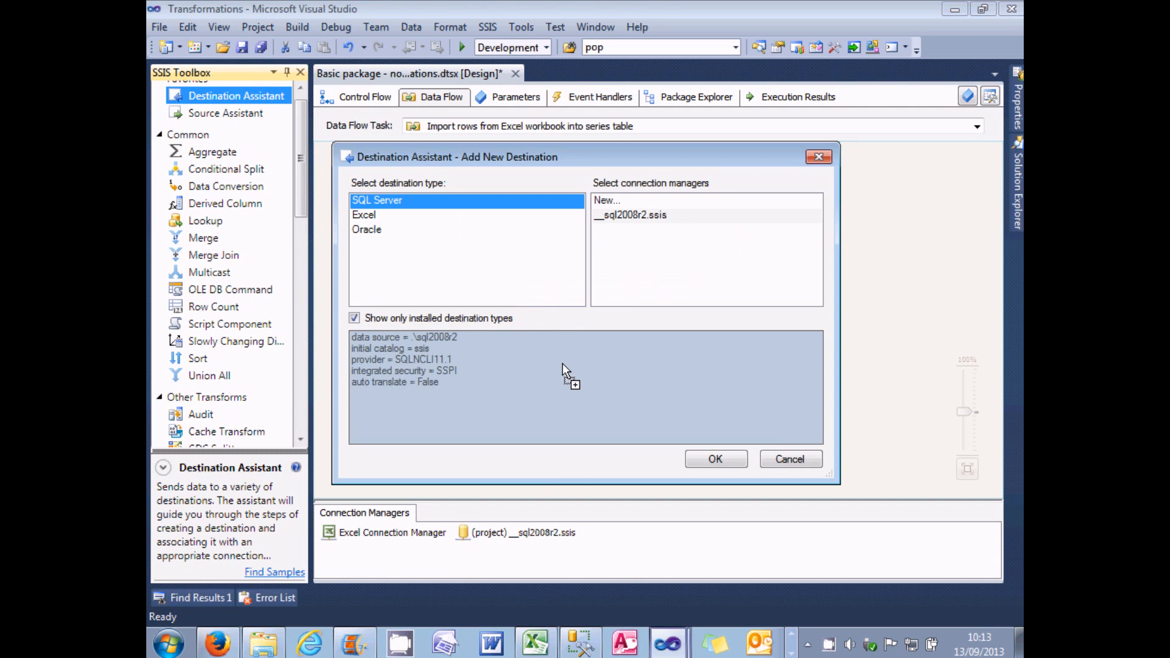
left_click(629, 217)
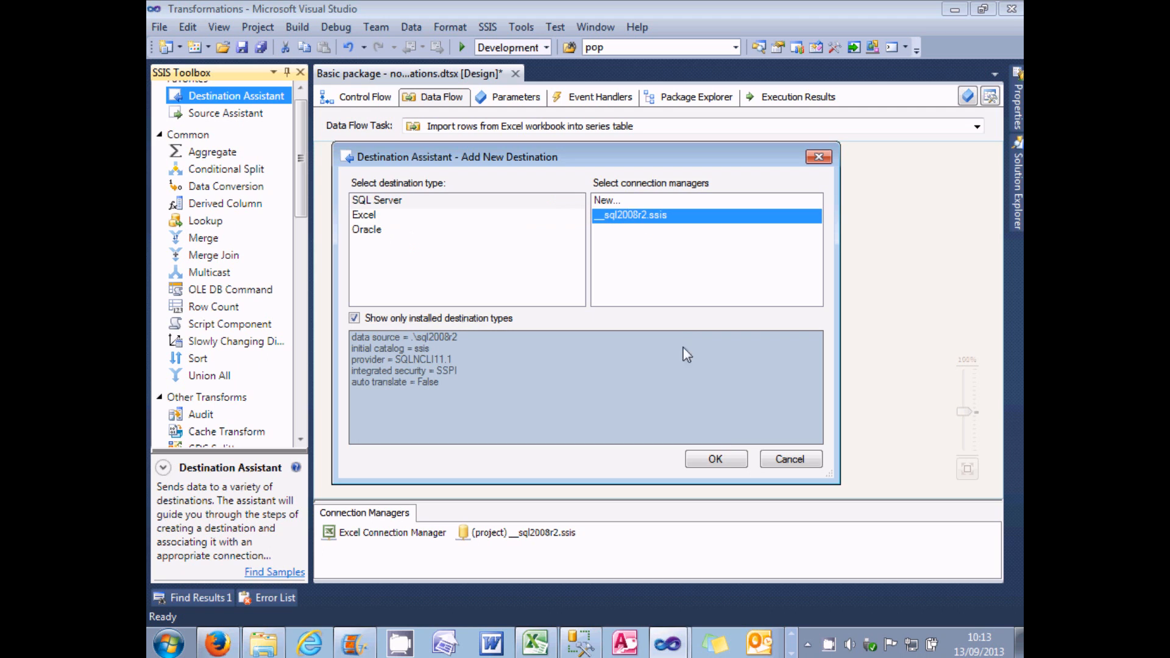
left_click(731, 462)
left_click_drag(617, 388, 577, 378)
left_click(577, 376)
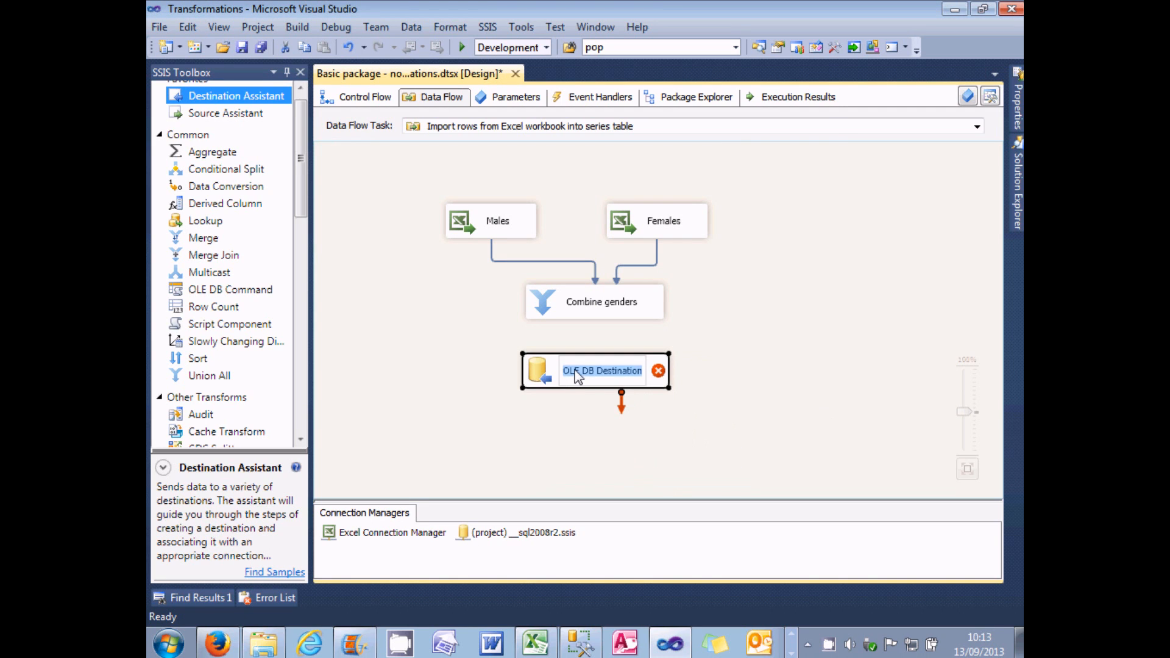
type("Series table")
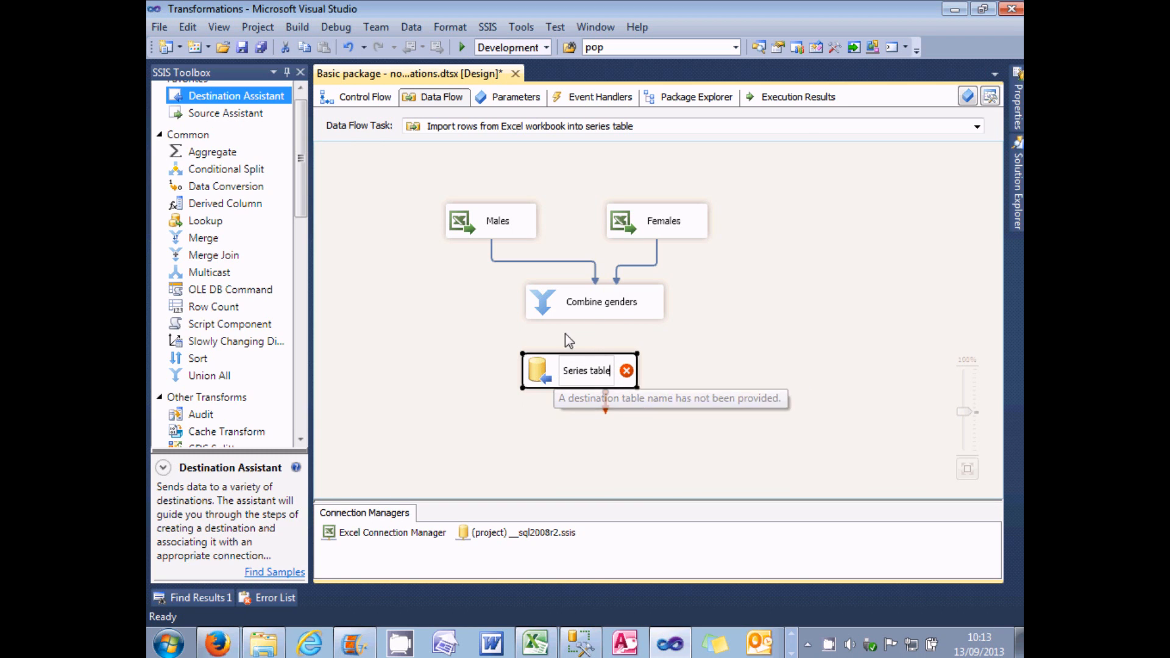
Step: Link Combine genders to Series table and set its destination table to [dbo].[tblSeries]
left_click(597, 309)
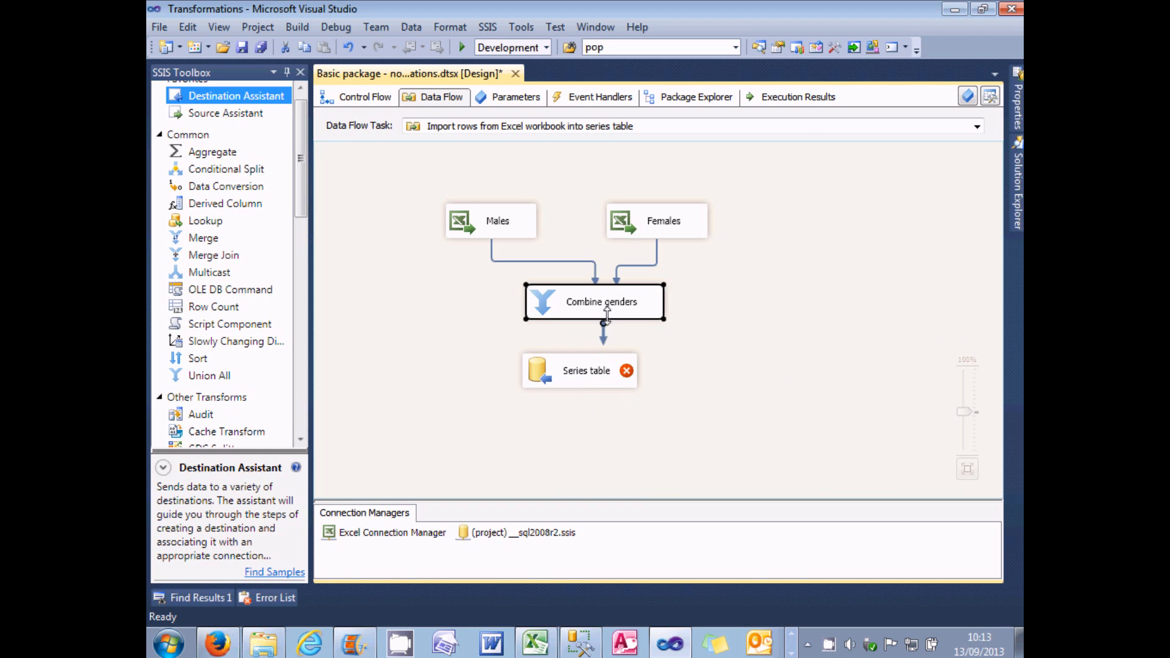
left_click_drag(606, 346, 599, 375)
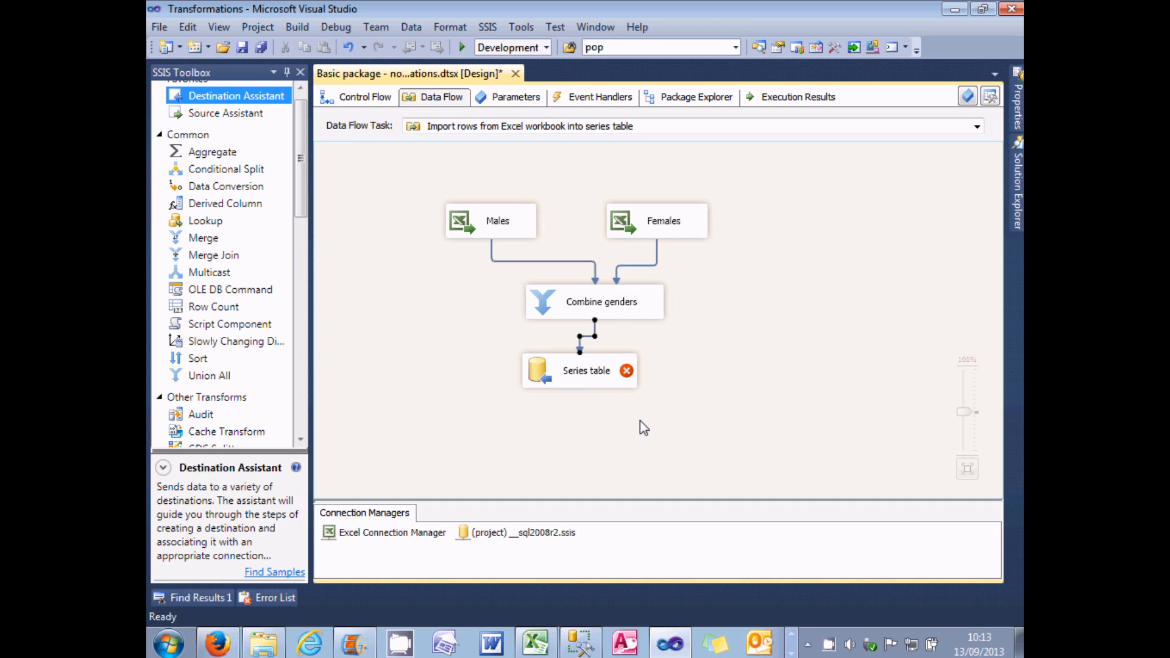
double_click(536, 375)
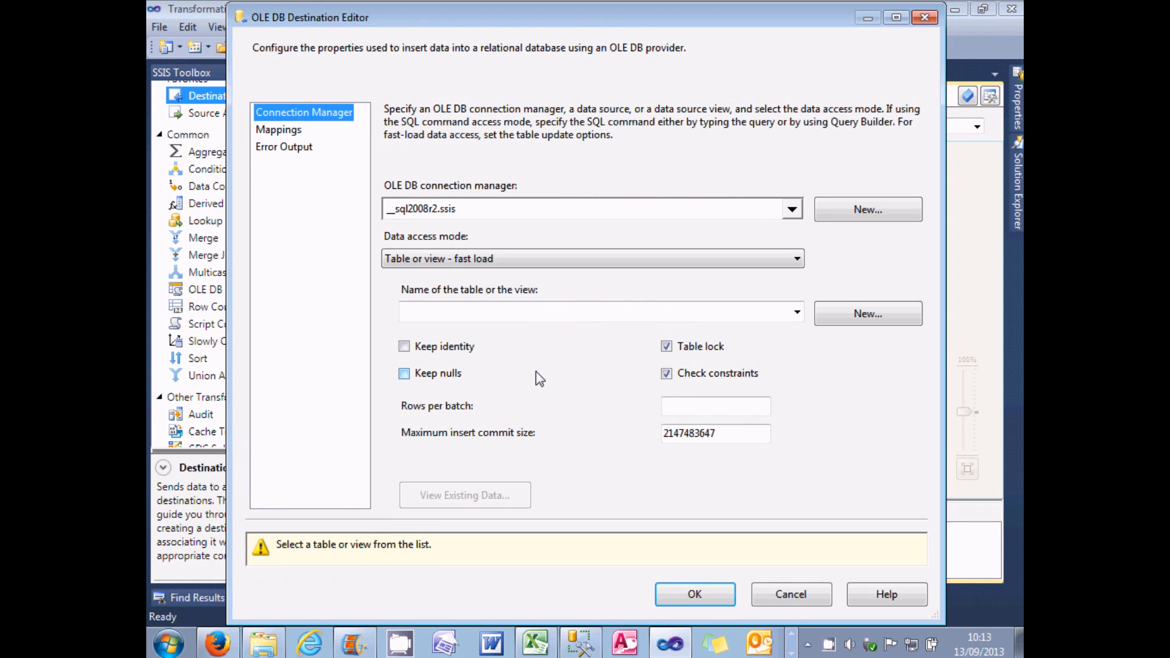
left_click(796, 312)
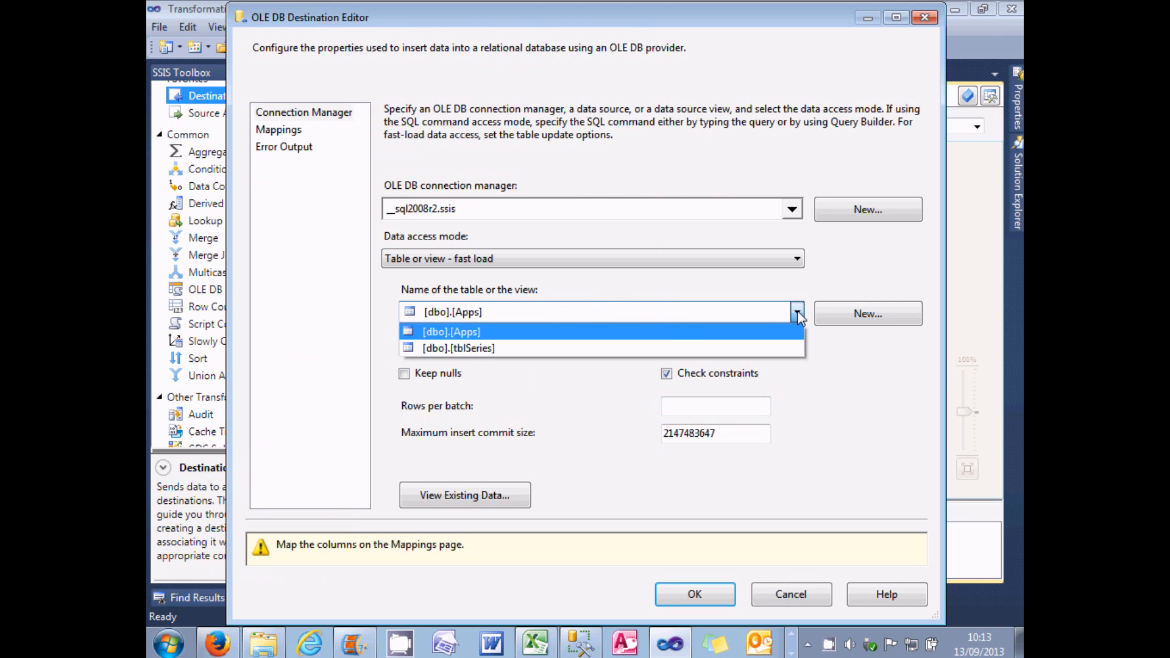
left_click(666, 349)
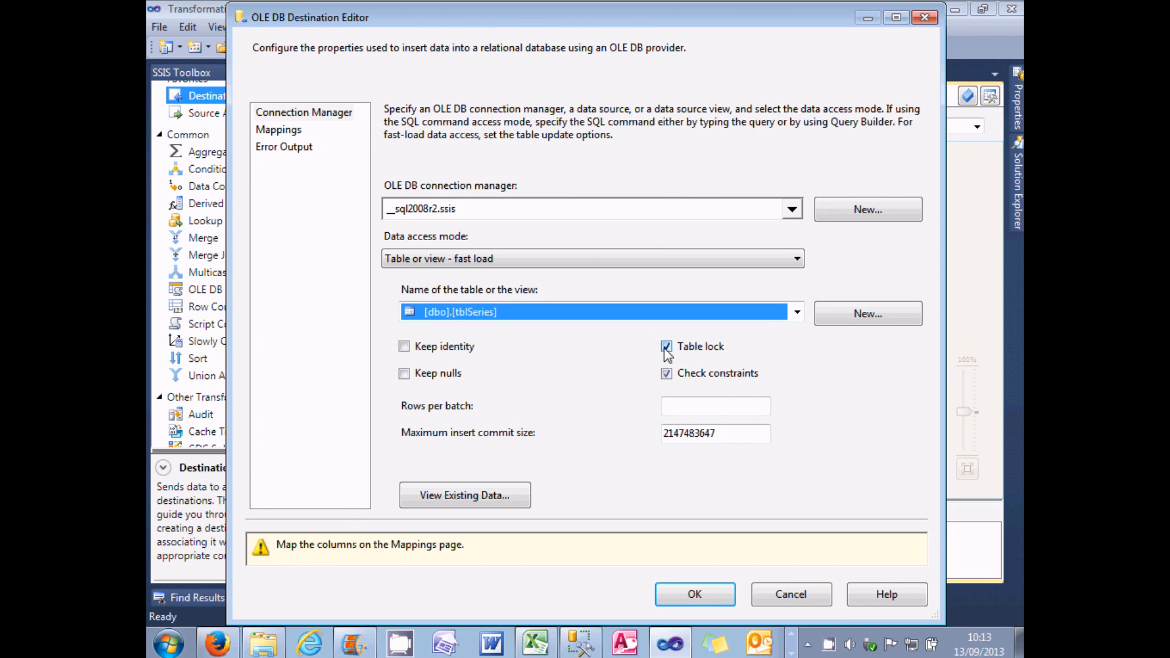
left_click(700, 598)
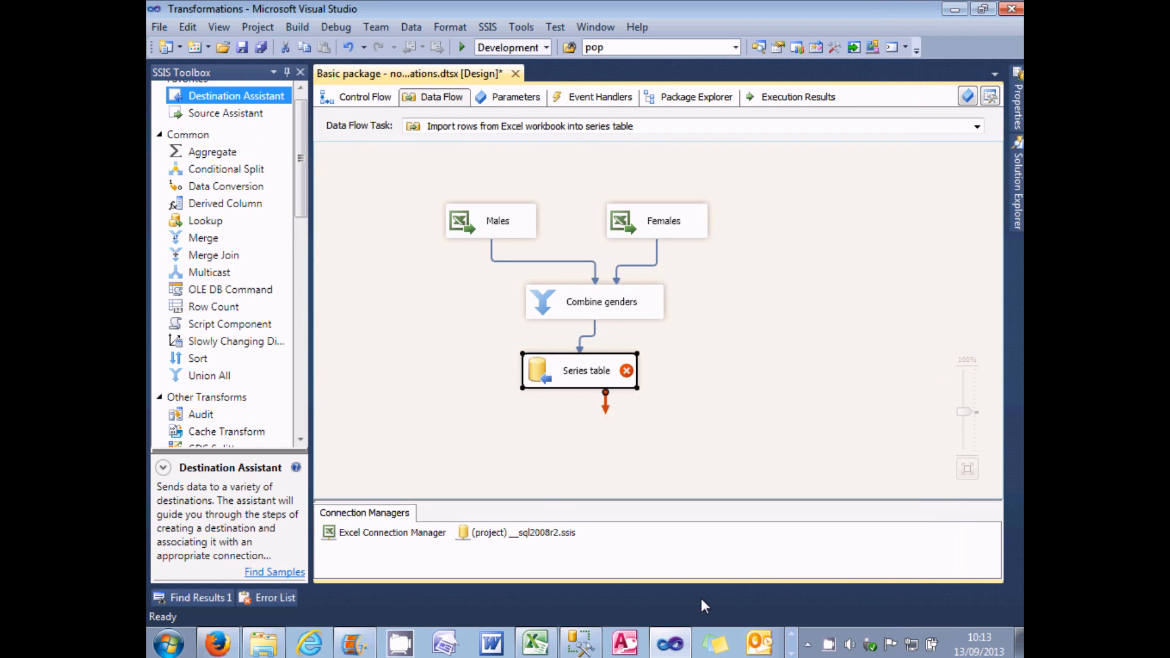
Step: Align Series table under Combine genders, and map its Start date input to StartDate and Finish date to EndDate
left_click_drag(543, 378, 562, 381)
mouse_move(645, 375)
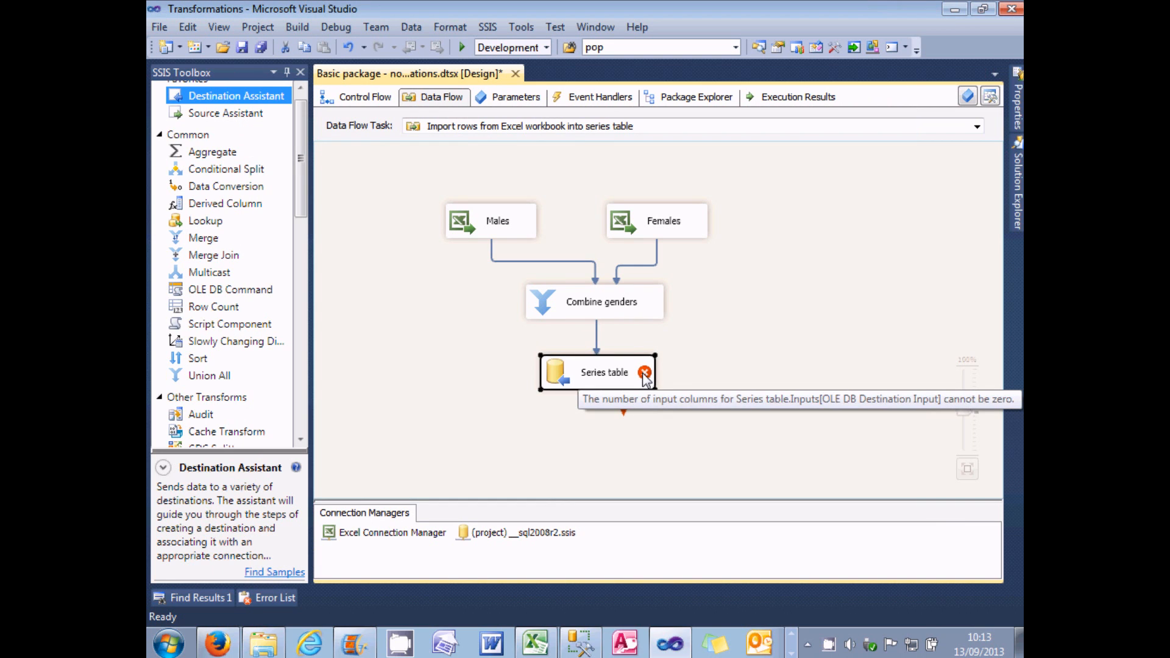
double_click(558, 373)
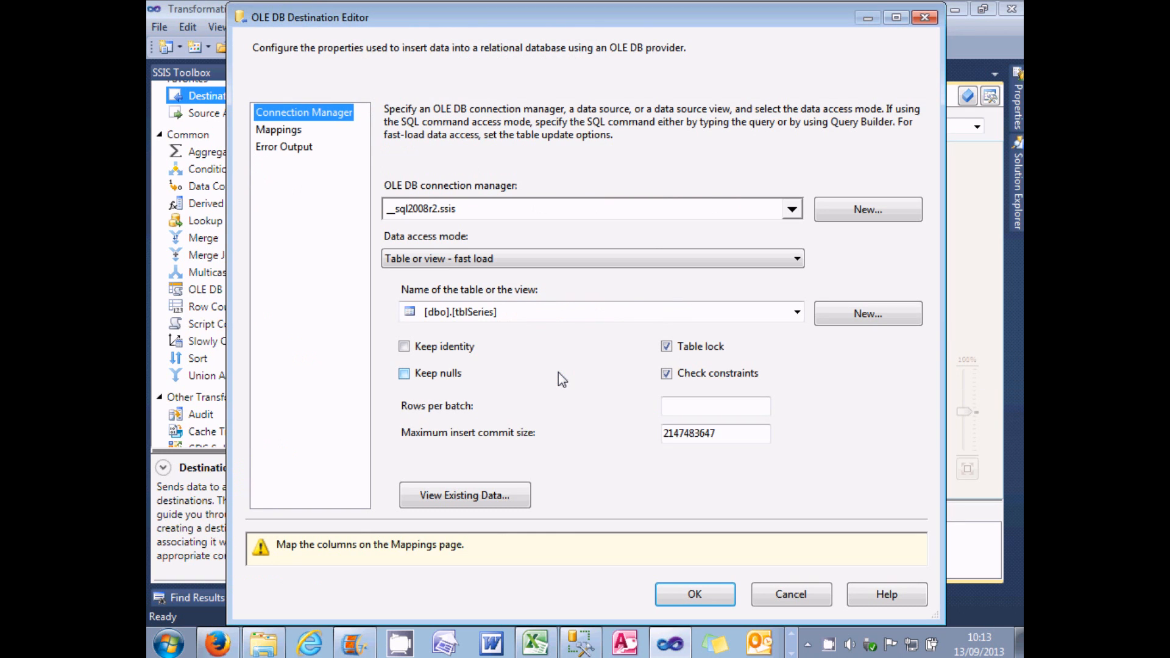
left_click(282, 130)
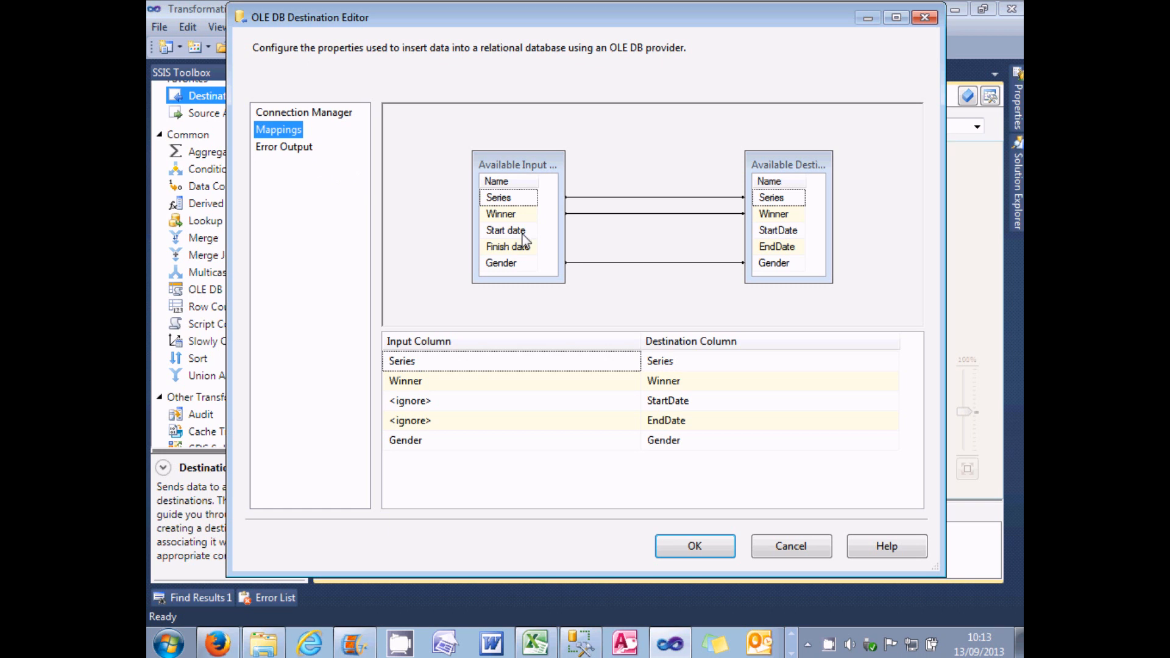
left_click_drag(522, 232, 759, 229)
left_click_drag(519, 247, 766, 249)
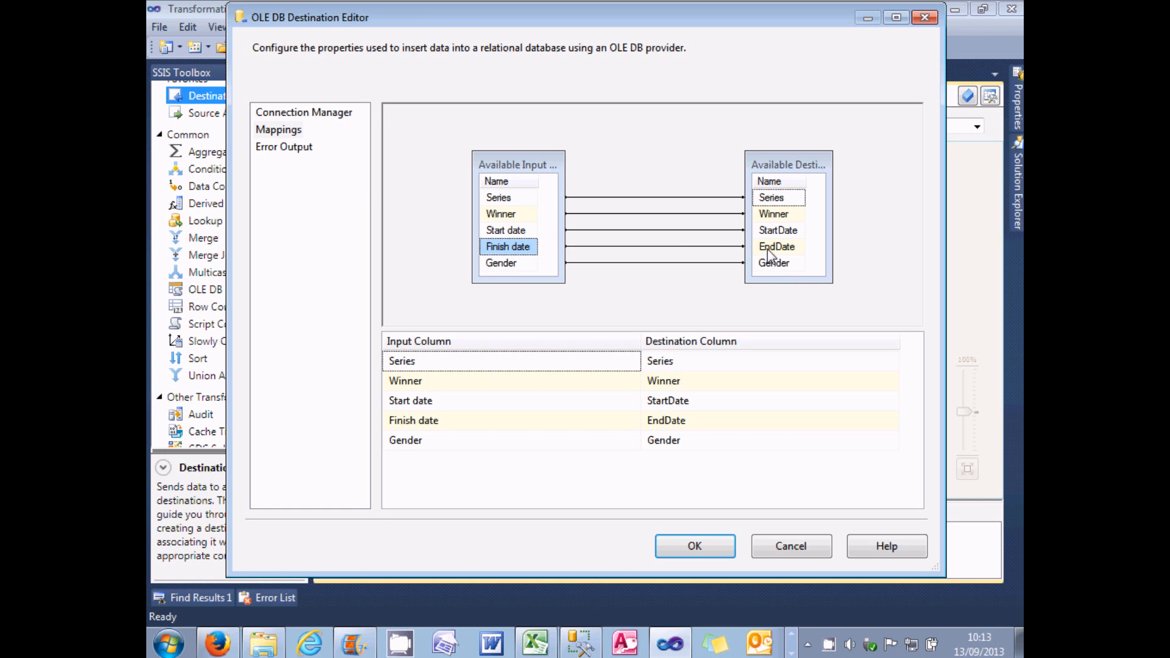
left_click(701, 560)
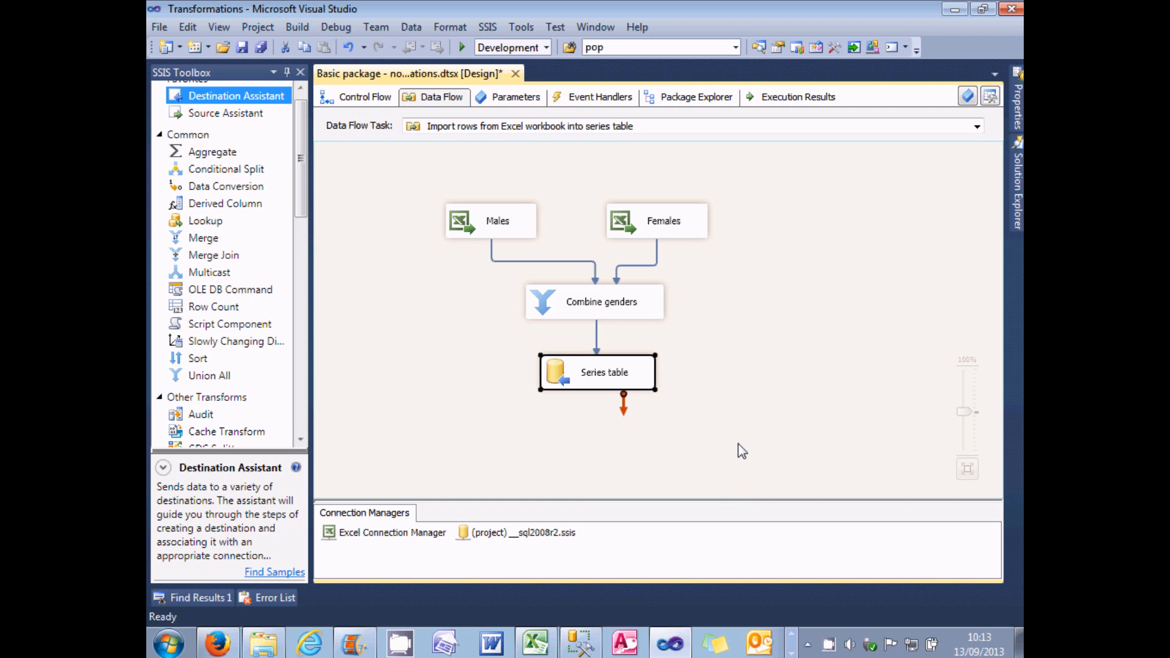
Step: Run the package and re-execute the SELECT query on tblSeries in SQL Server Management Studio
left_click(462, 46)
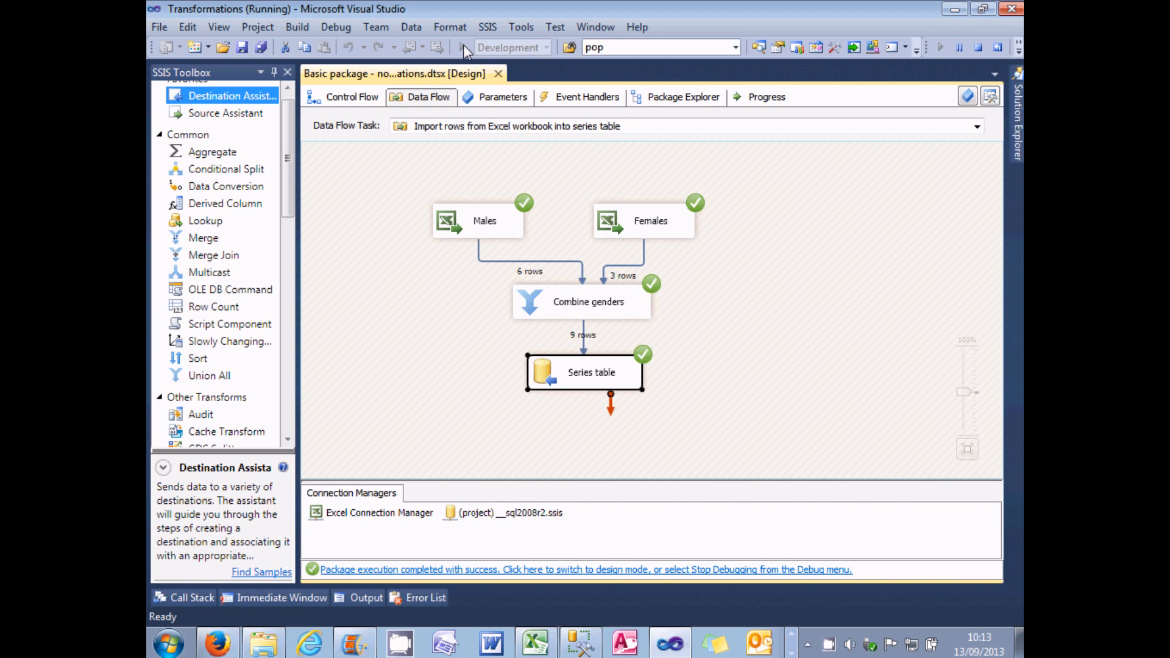
left_click(540, 309)
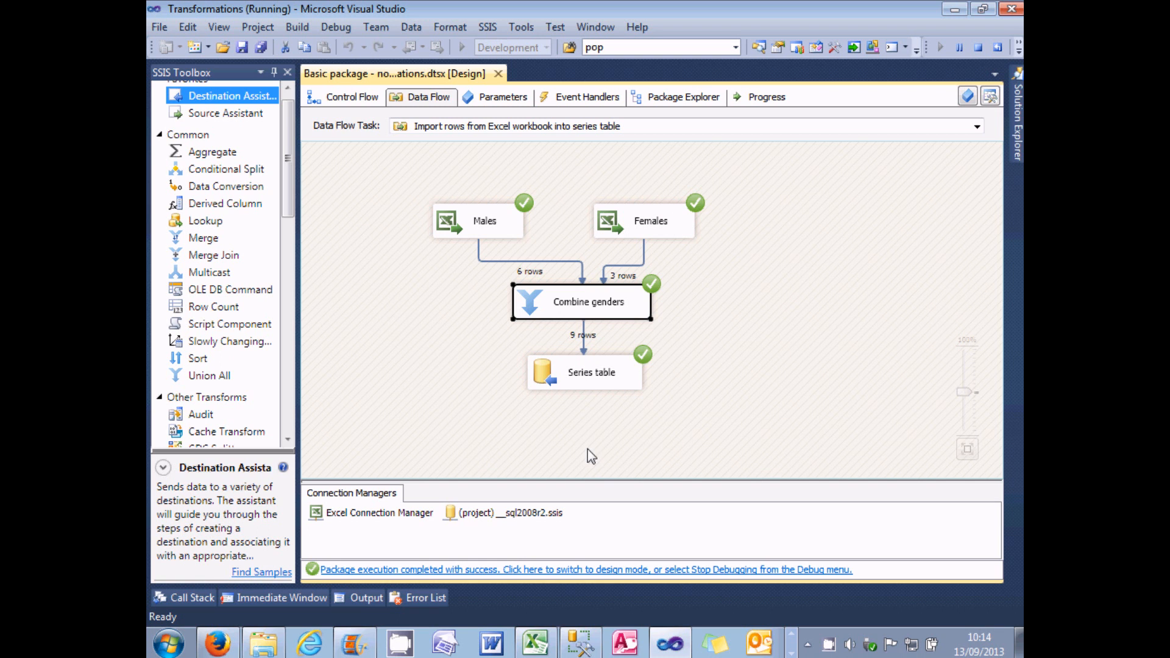
left_click(583, 649)
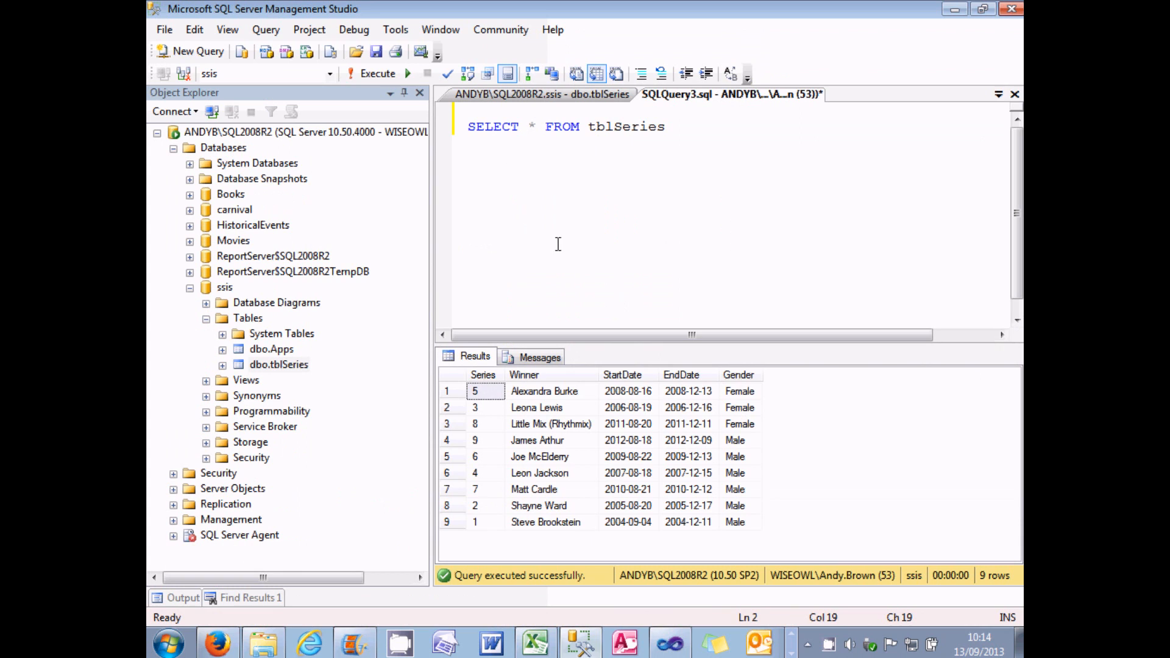
left_click(378, 73)
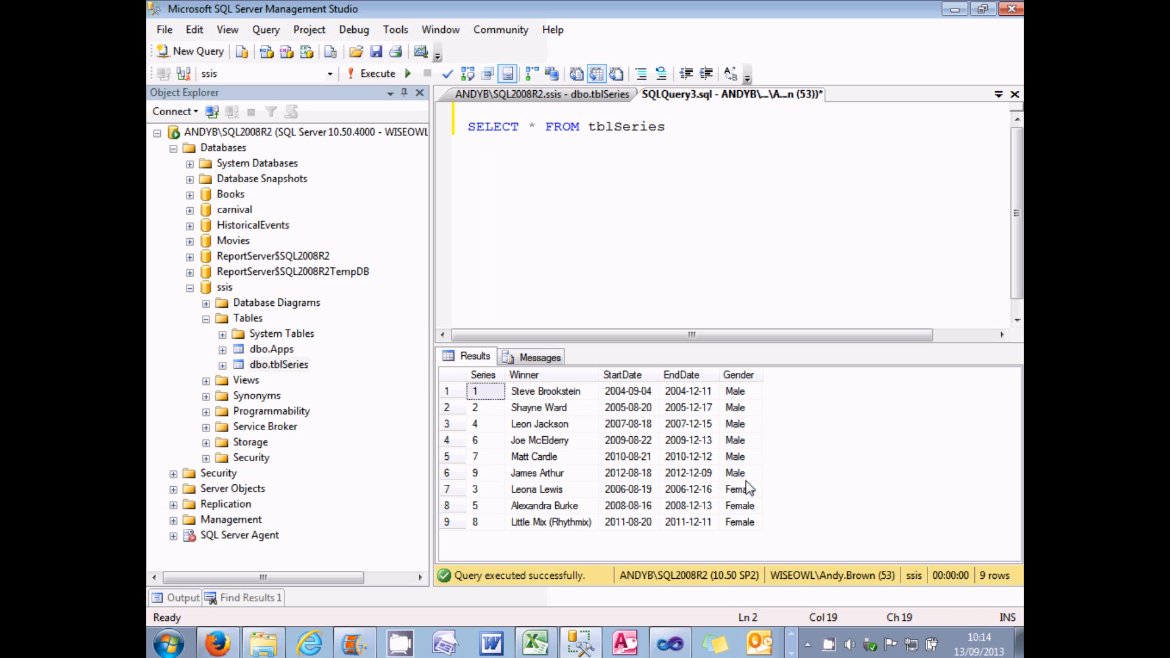
Step: Switch back to Visual Studio and return the executed package to design mode
left_click(676, 641)
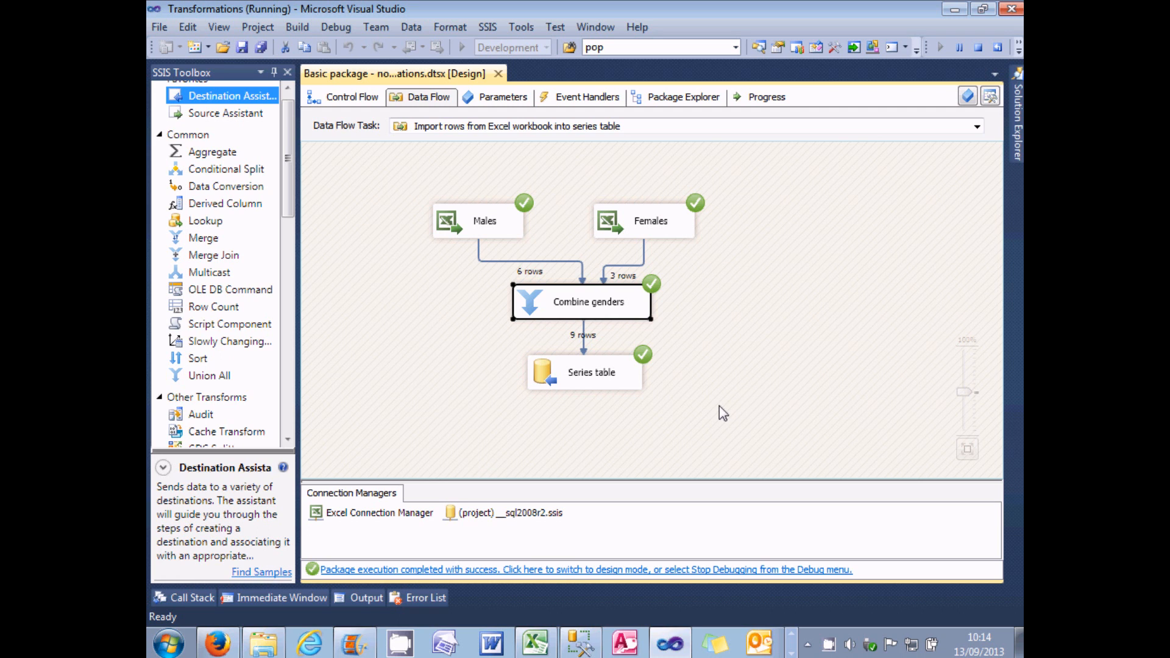
left_click(674, 570)
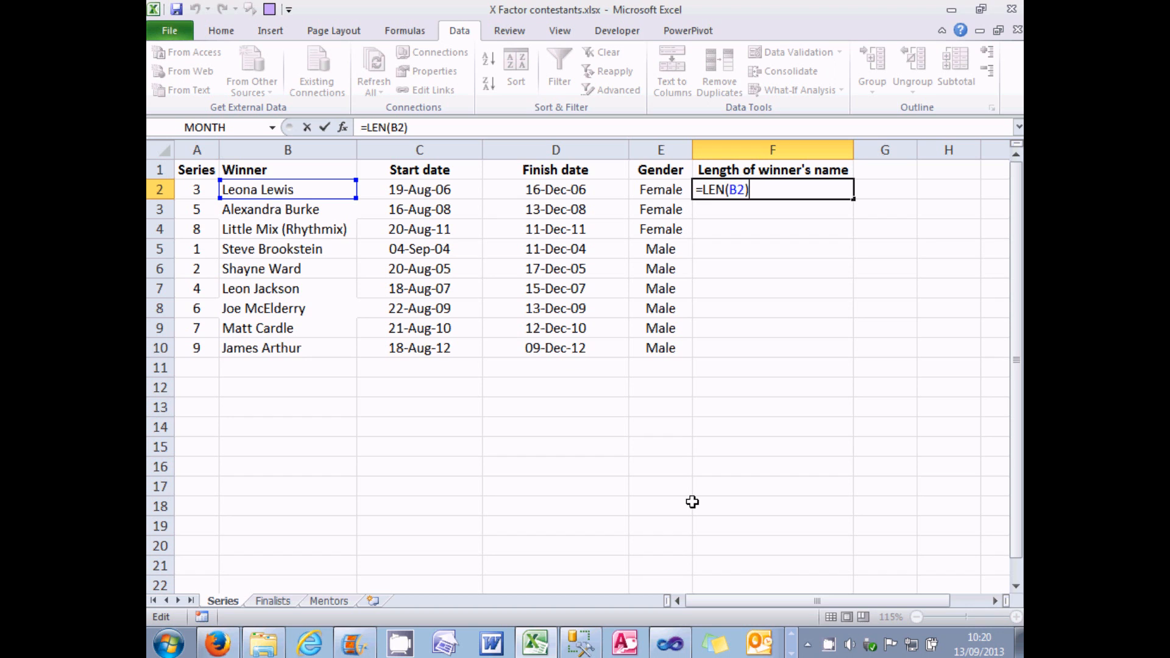
Step: In the Excel Series sheet, commit the formula =LEN(B2) in F2 and fill it down to F4
double_click(717, 189)
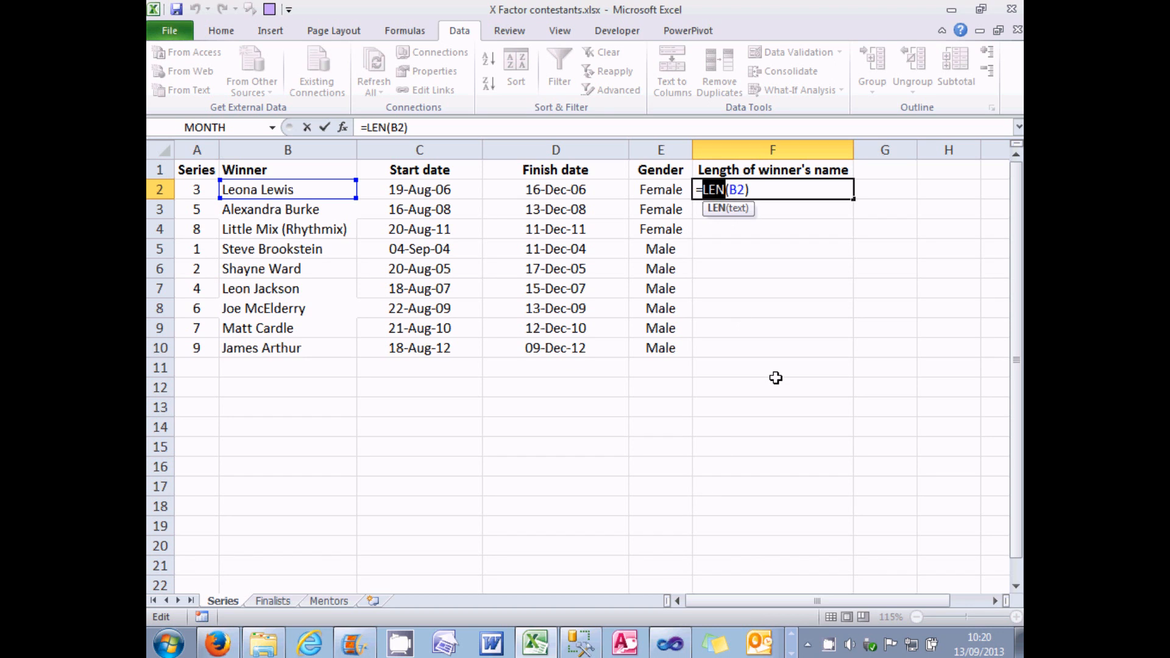
key("Return")
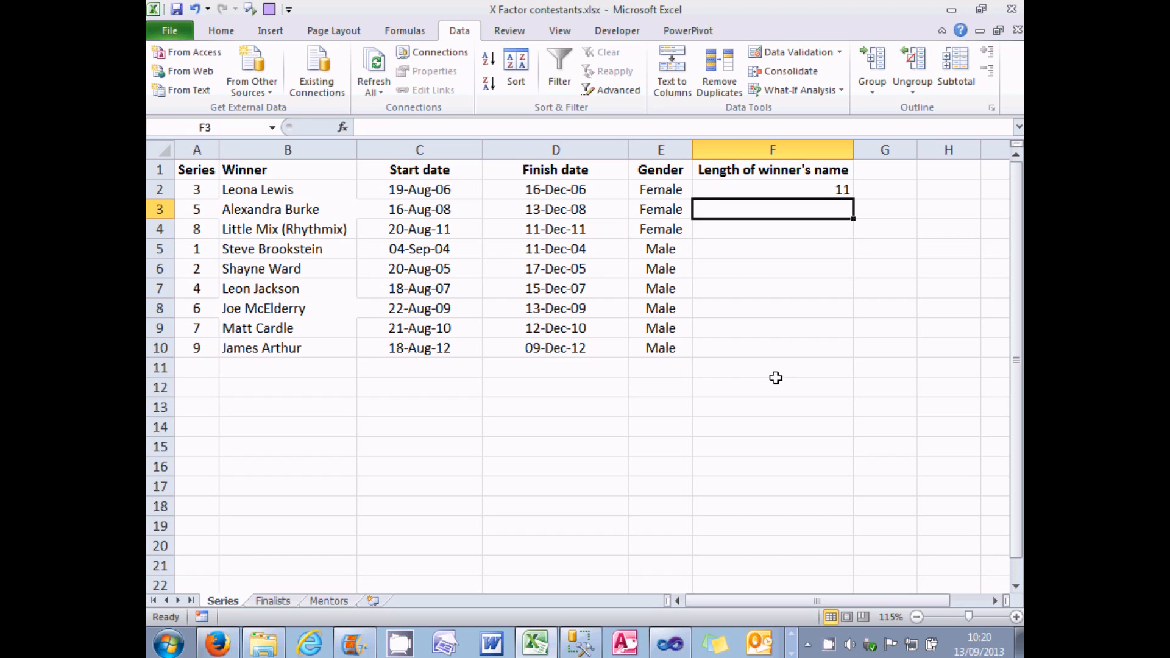
left_click(329, 192)
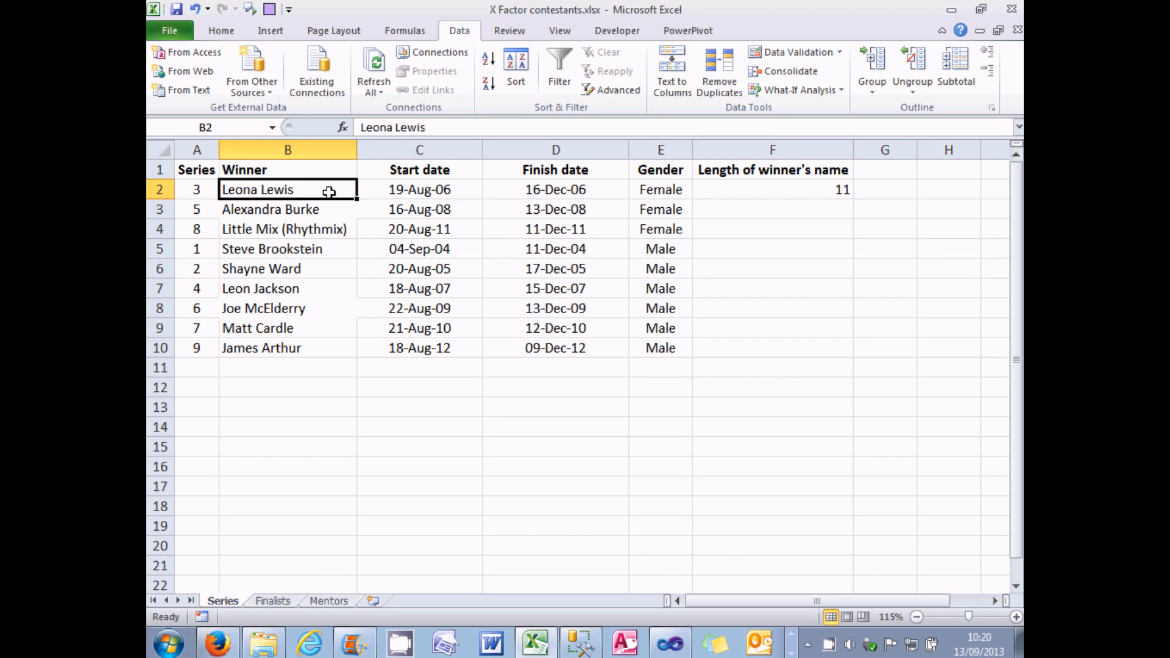
left_click(811, 191)
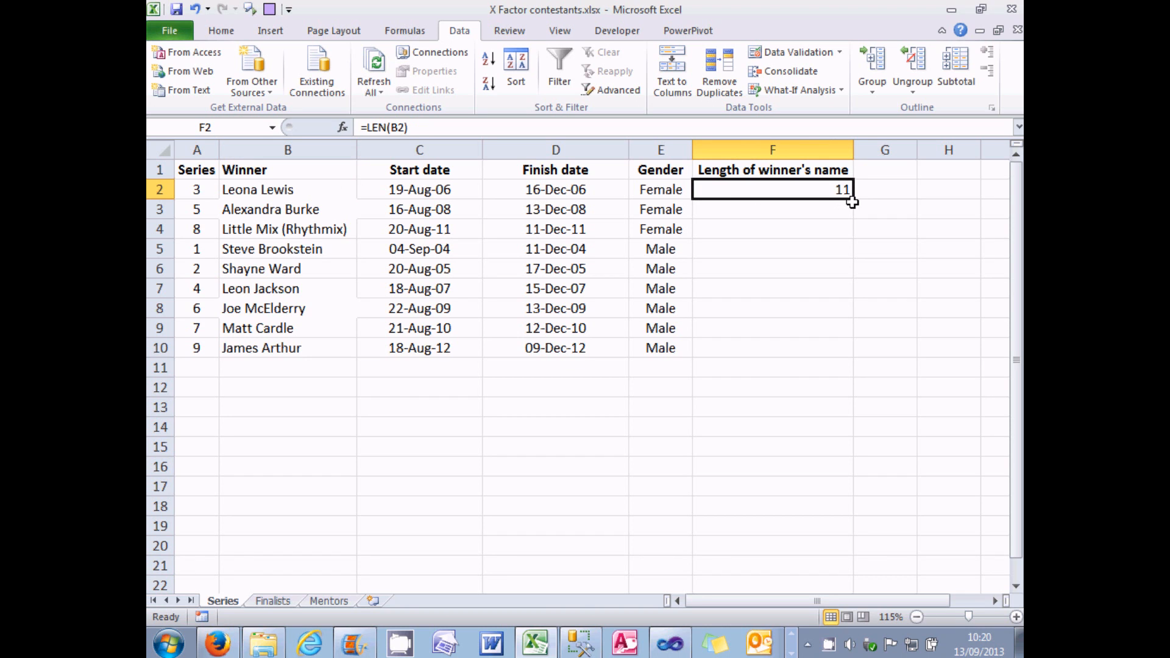
left_click_drag(855, 201, 857, 235)
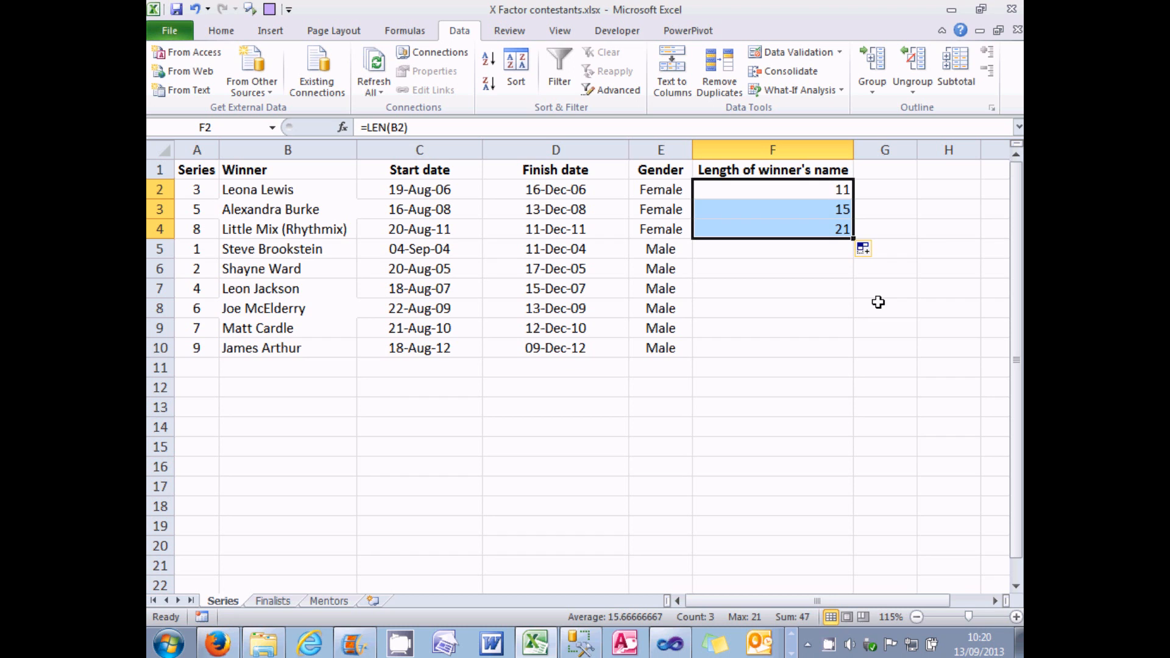
Step: Delete the entire "Length of winner's name" column from the Series sheet
left_click(783, 152)
right_click(789, 156)
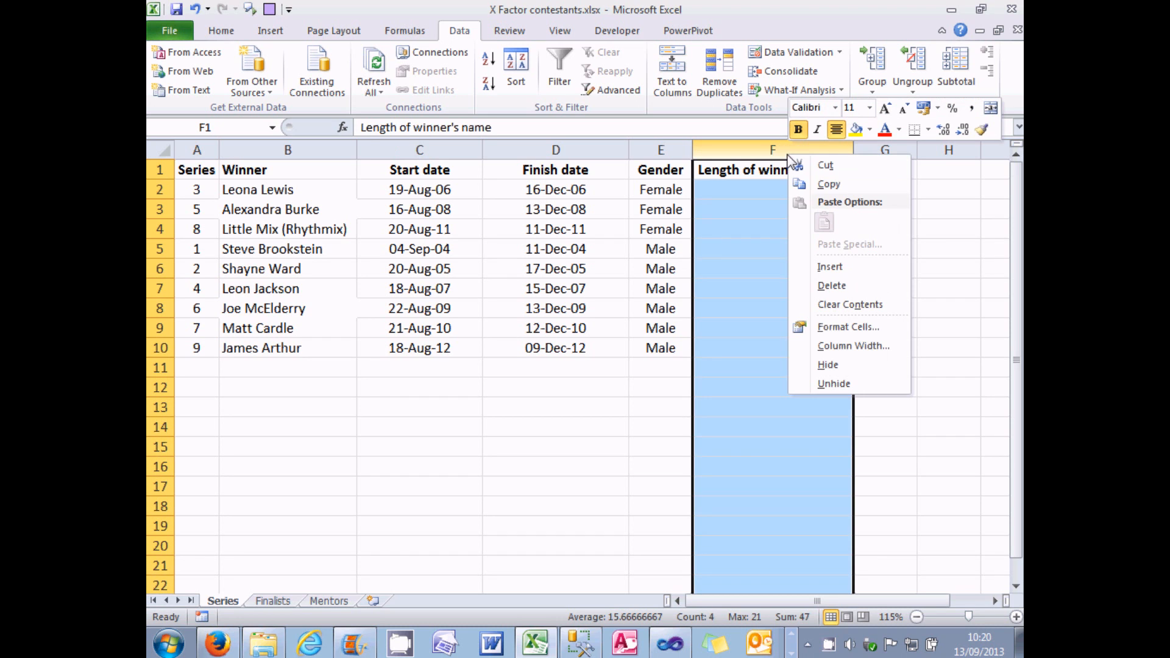
left_click(833, 286)
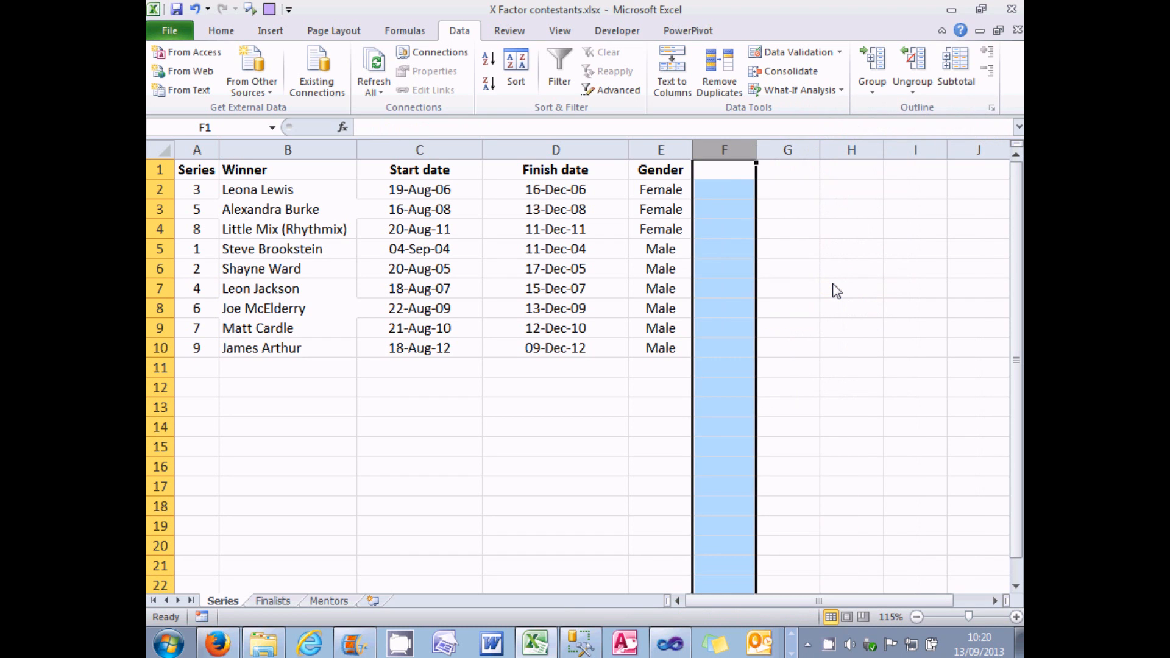
Step: Copy the series table in A1:E10, including its headings, and paste it starting at cell A12
left_click(205, 170)
left_click_drag(206, 170, 651, 345)
key("ctrl+c")
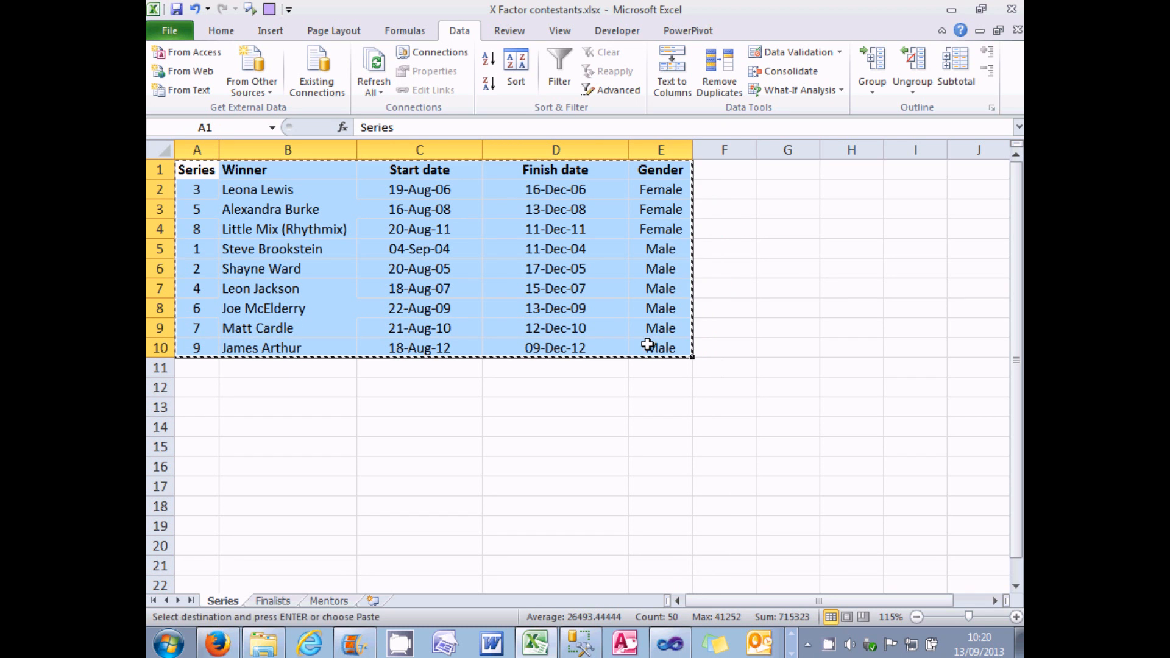
left_click(199, 387)
key("ctrl+v")
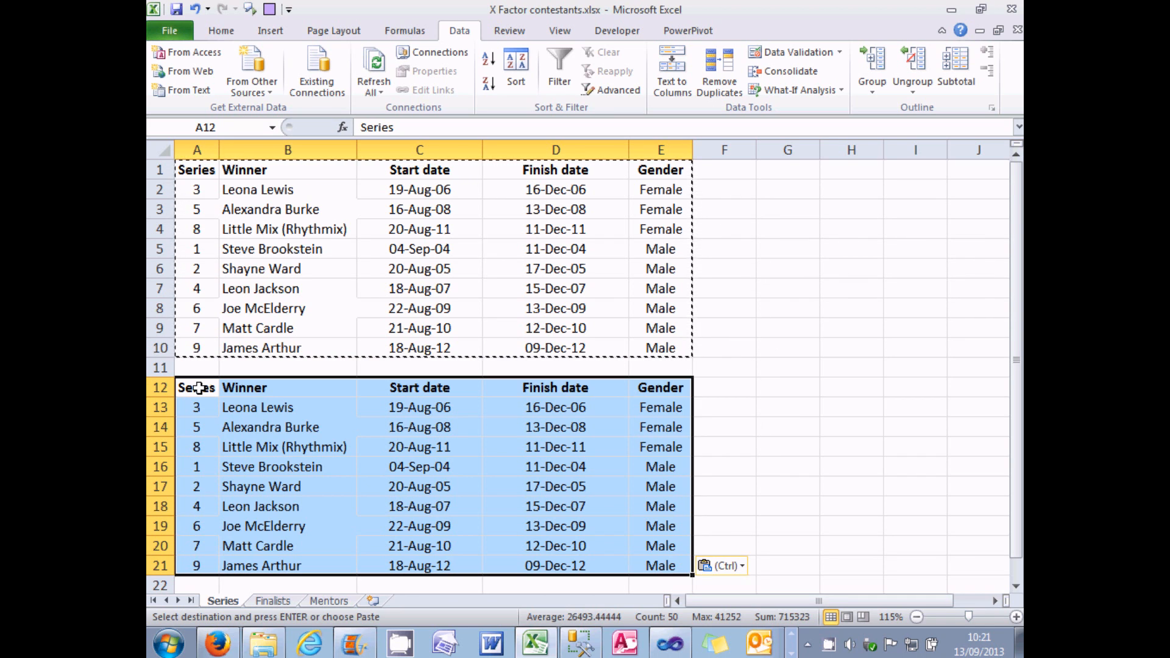
Step: Switch back to Visual Studio and examine the Sort, Aggregate and Union All transformations in the SSIS Toolbox
left_click(660, 647)
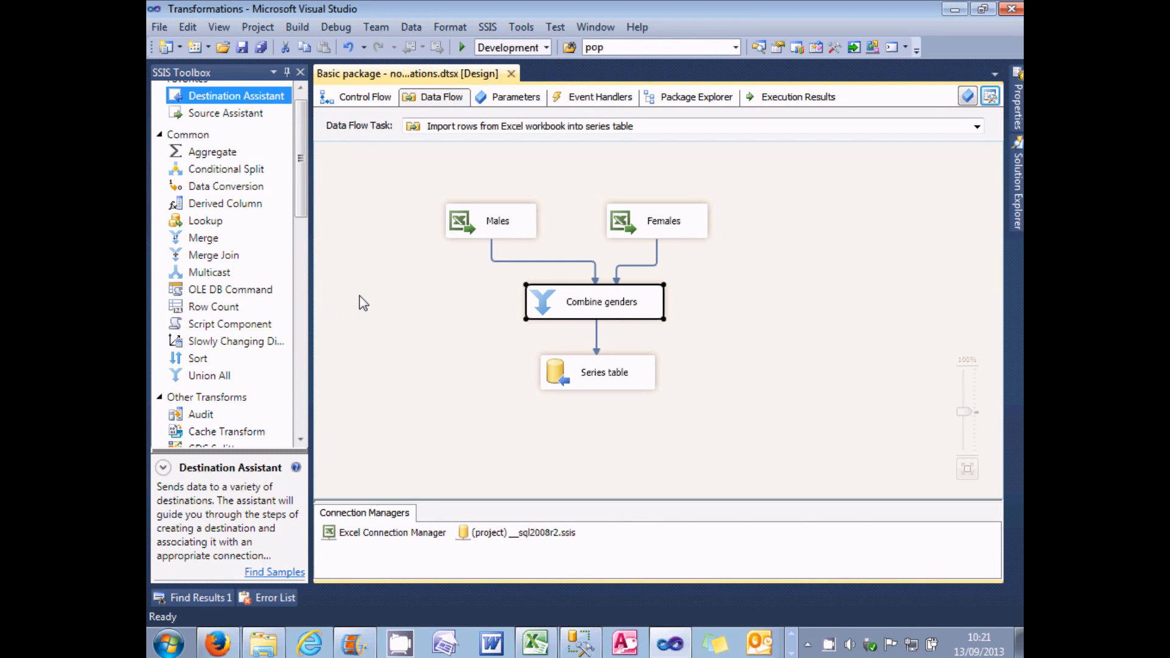
left_click(213, 361)
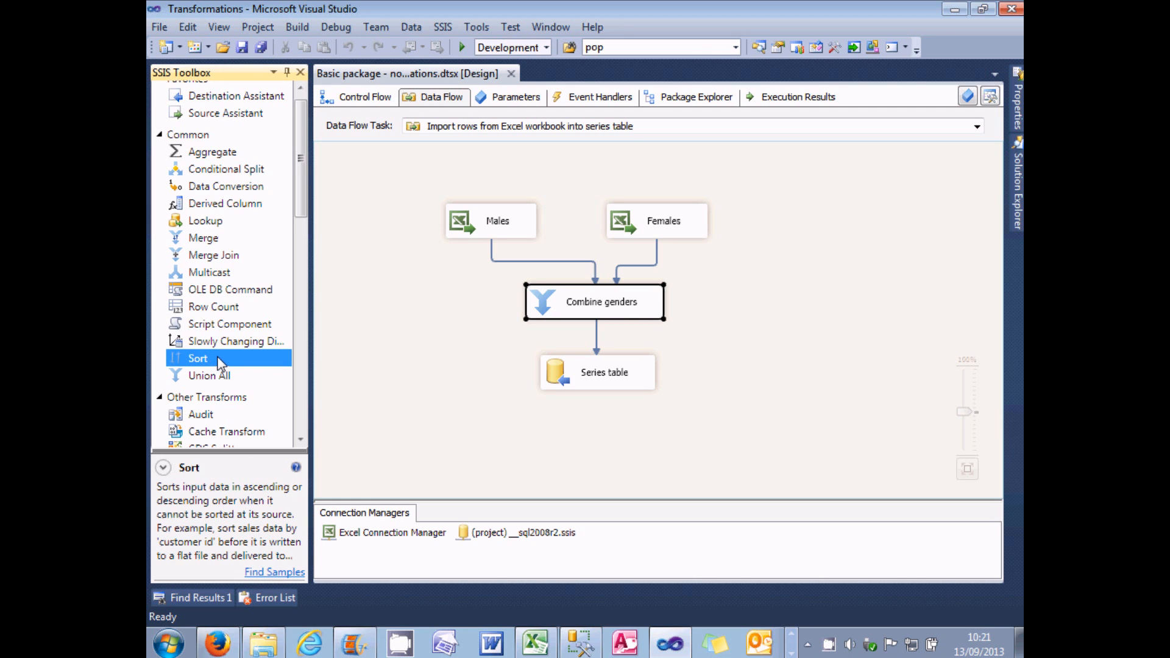
left_click(217, 154)
left_click(205, 383)
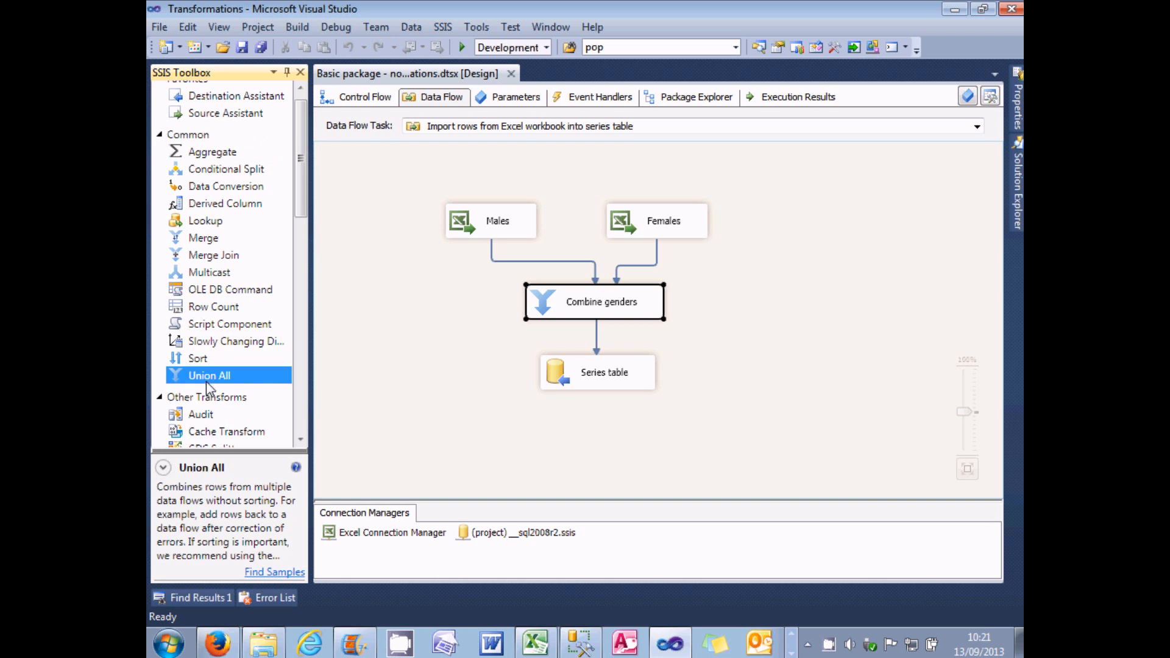